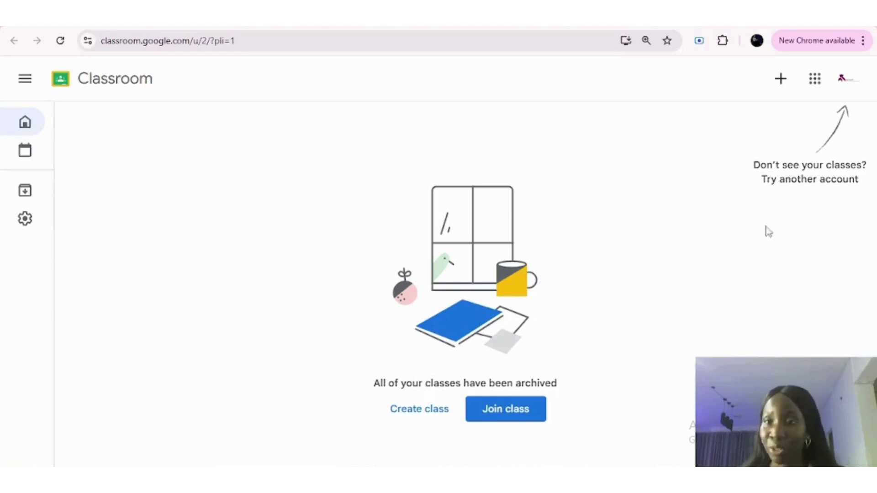
pyautogui.tripleClick(466, 383)
pyautogui.click(334, 350)
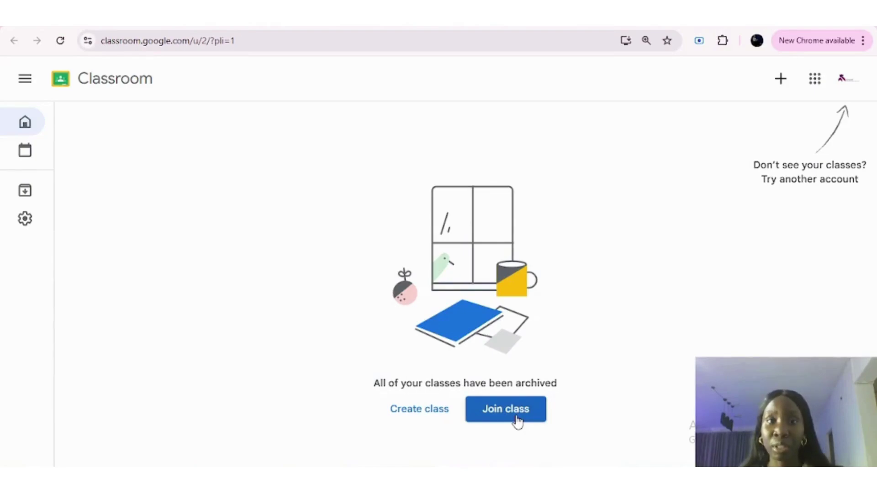
# Start creating a class and accept the notice about not using Classroom at a school with students.
pyautogui.click(421, 413)
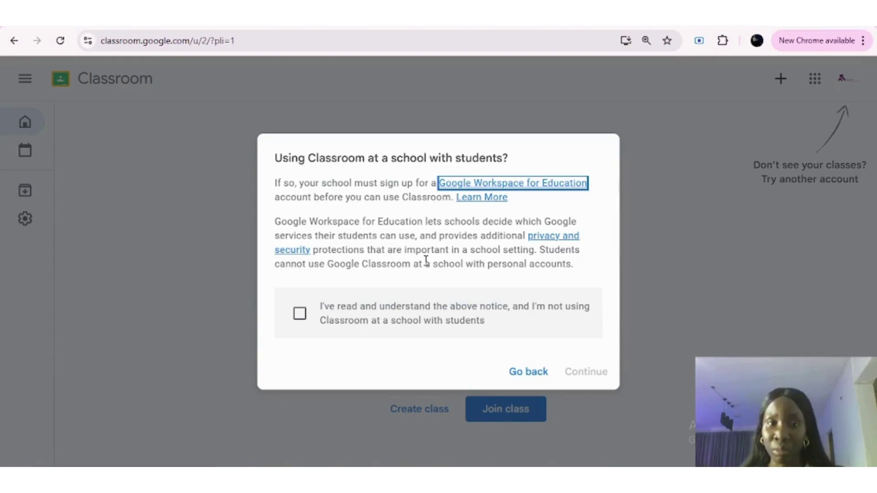
pyautogui.click(299, 318)
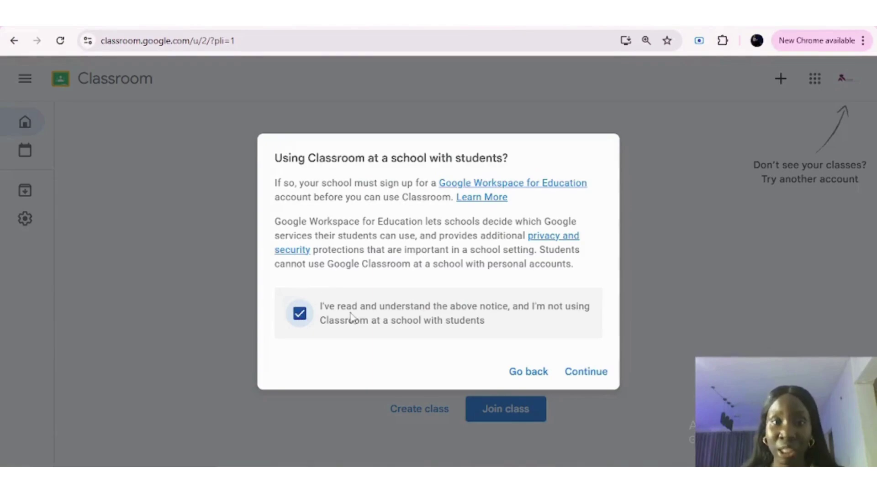
pyautogui.click(603, 373)
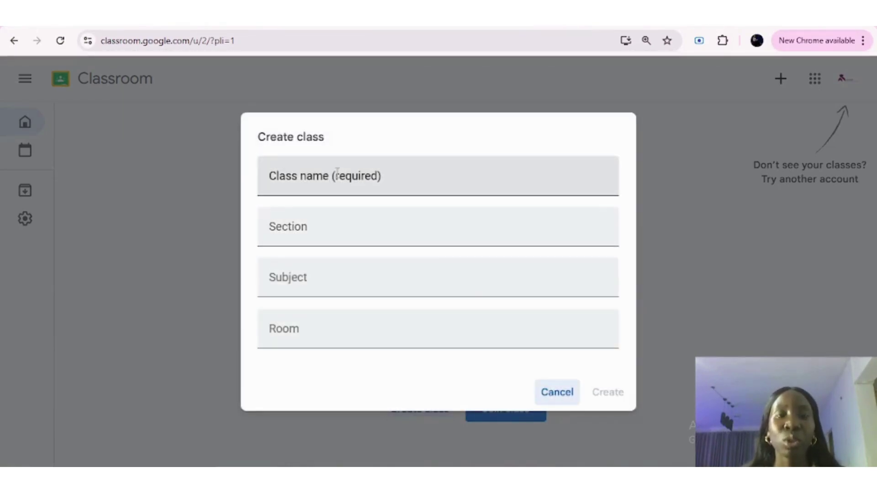
# Name the class with the teacher's title and name followed by "Basic Science Class", create it, and dismiss the display images announcement.
pyautogui.click(306, 179)
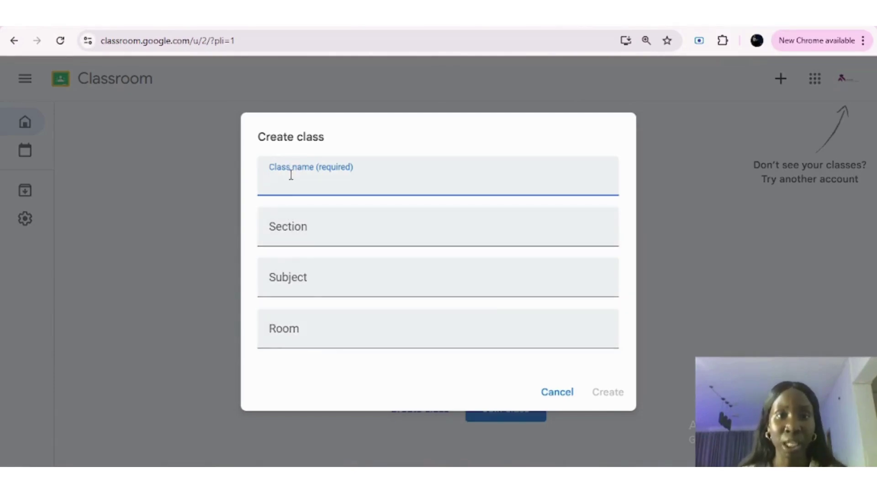
pyautogui.write('Miss Rae')
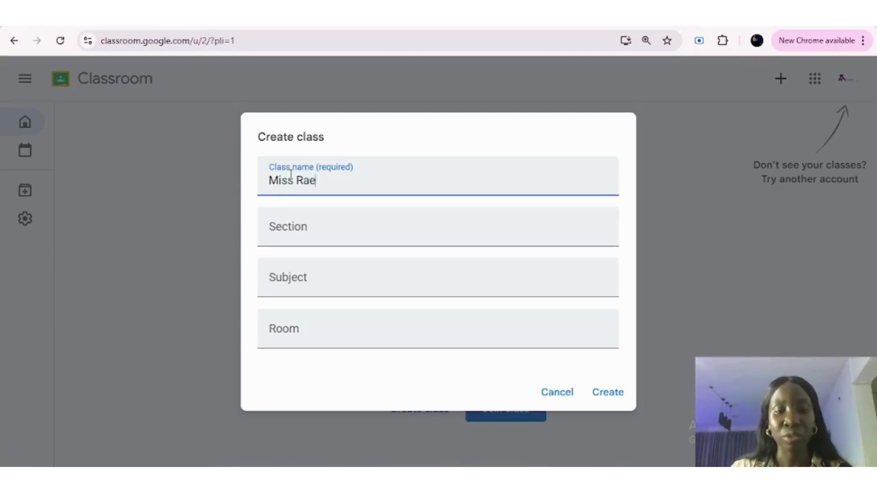
pyautogui.press('BackSpace')
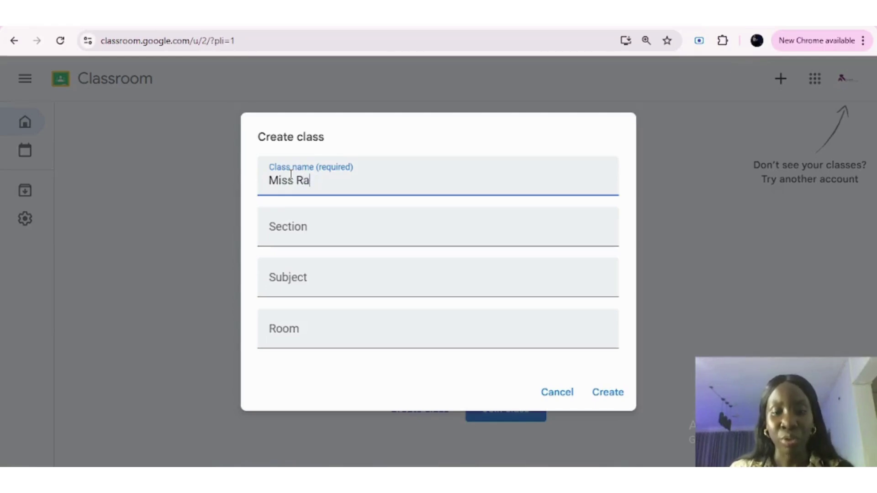
pyautogui.write("chael's ")
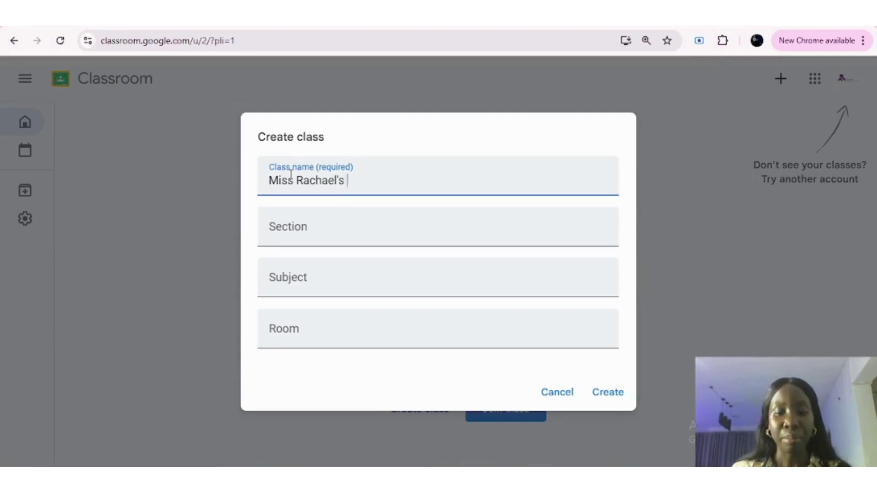
pyautogui.write('Basic scienc')
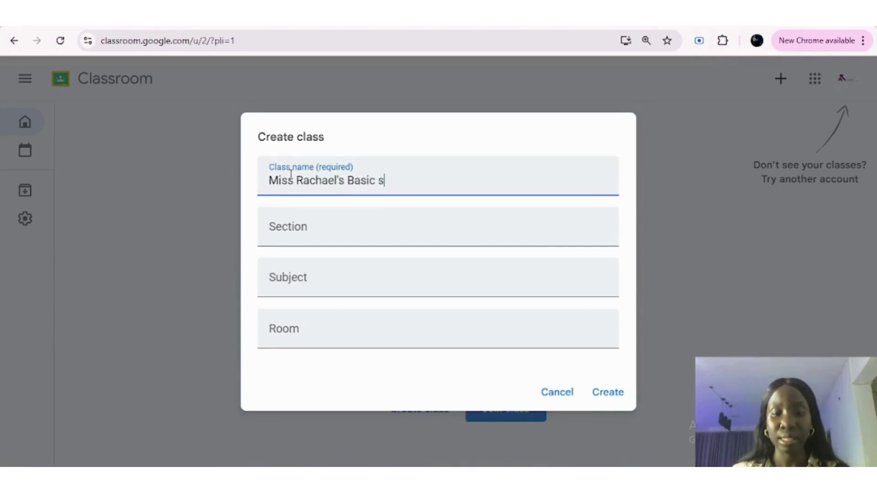
pyautogui.write('e')
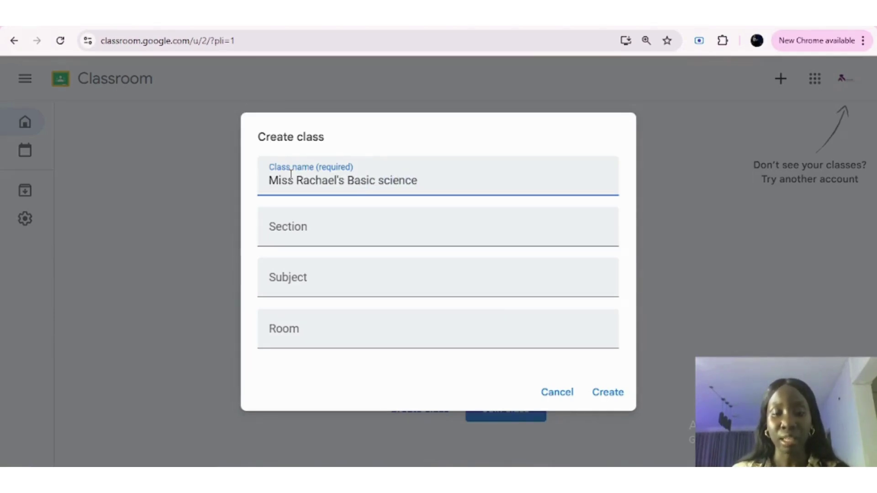
pyautogui.write(' Class')
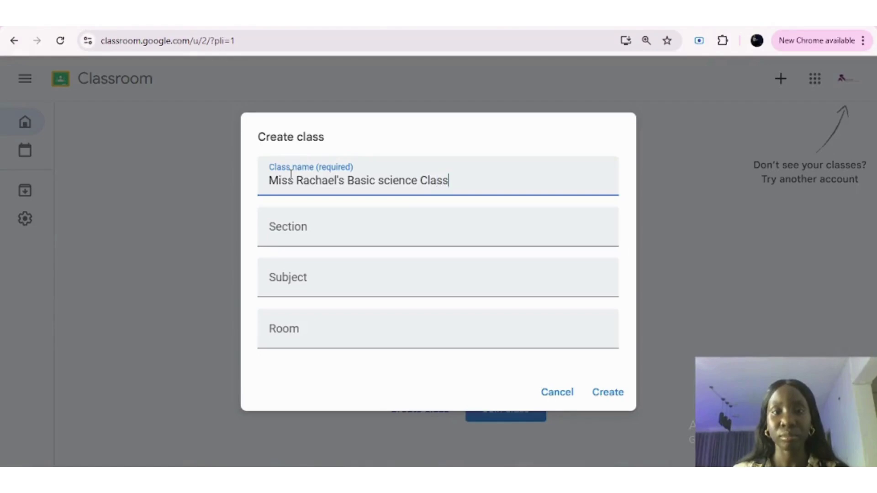
pyautogui.click(384, 180)
pyautogui.press('BackSpace')
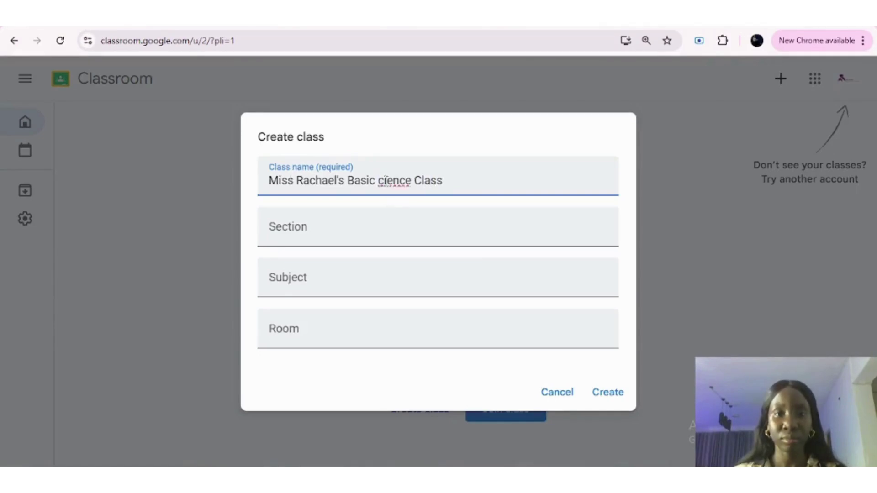
pyautogui.write('S')
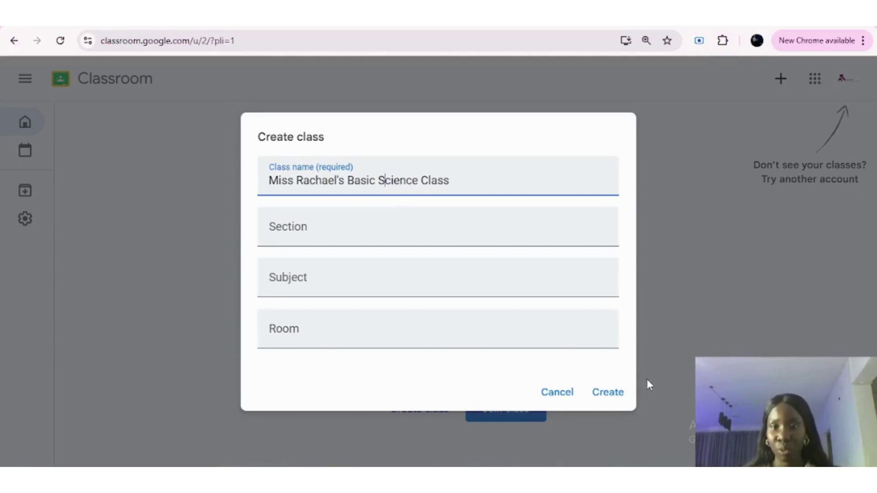
pyautogui.click(613, 396)
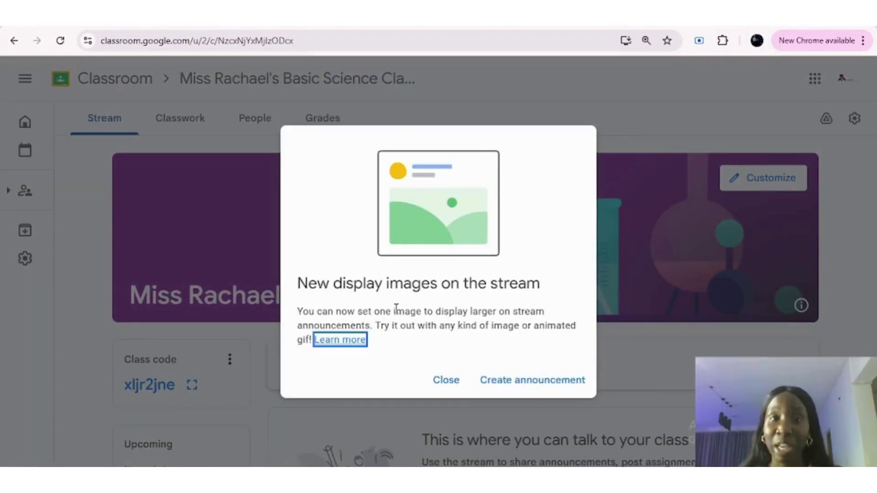
pyautogui.click(446, 383)
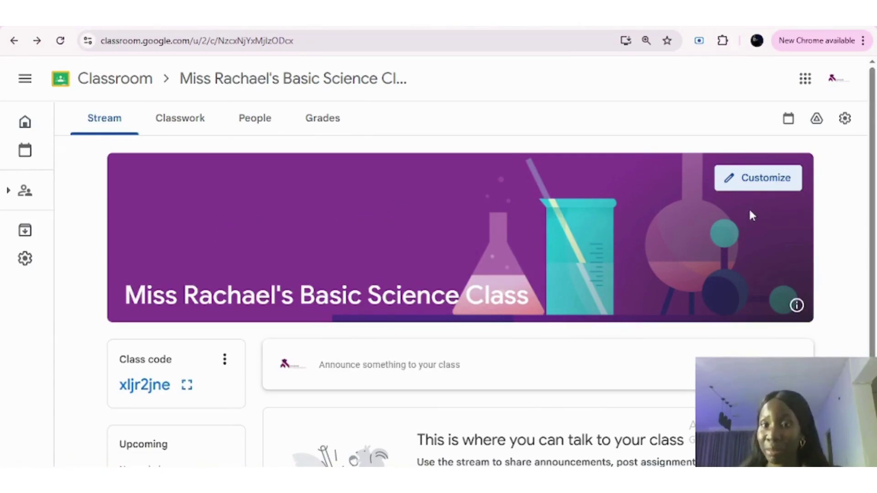
# Try the pink, orange and purple theme colors in the class appearance settings and leave without saving.
pyautogui.click(769, 178)
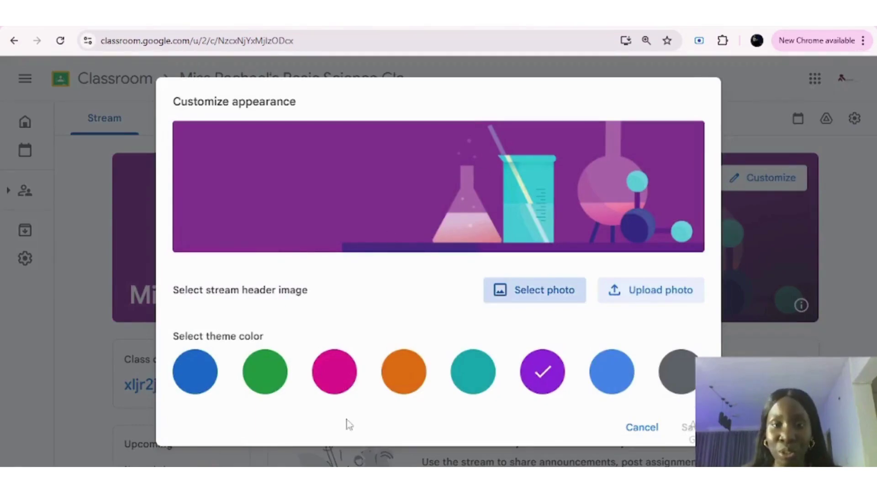
pyautogui.click(346, 370)
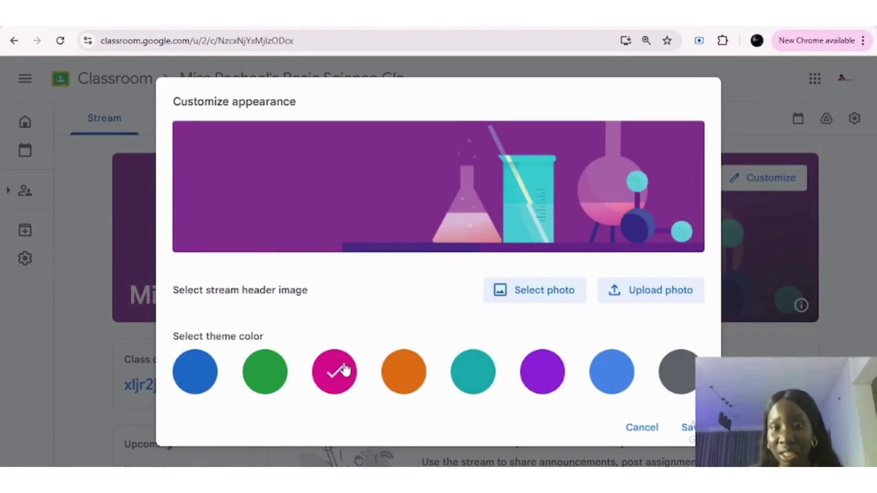
pyautogui.click(422, 379)
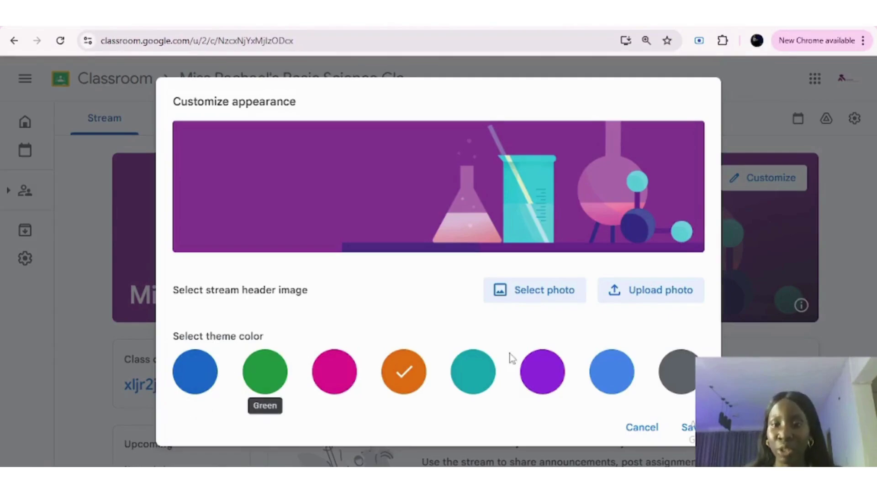
pyautogui.click(551, 361)
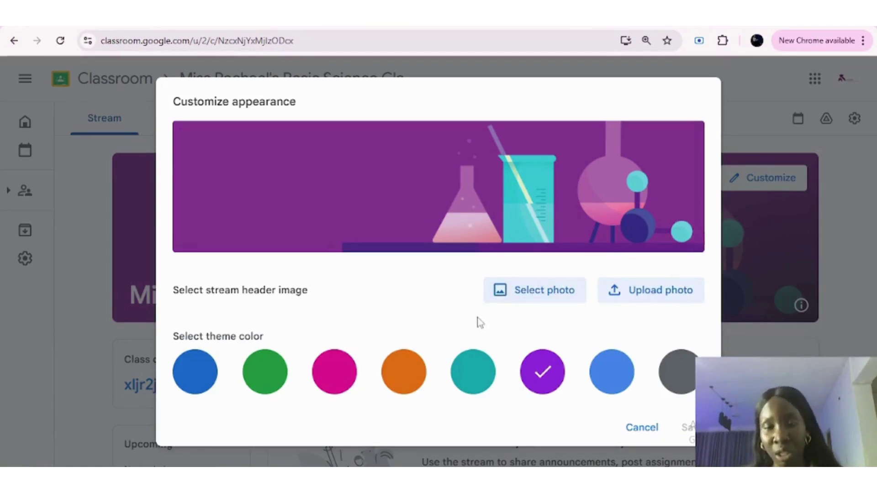
pyautogui.click(639, 429)
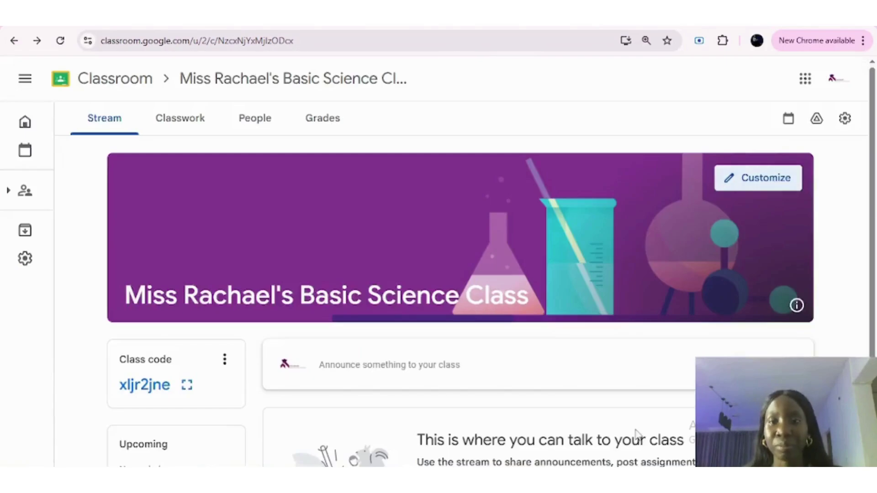
# Begin an announcement to all students on the class stream with the text "Prepare your minds".
pyautogui.click(89, 121)
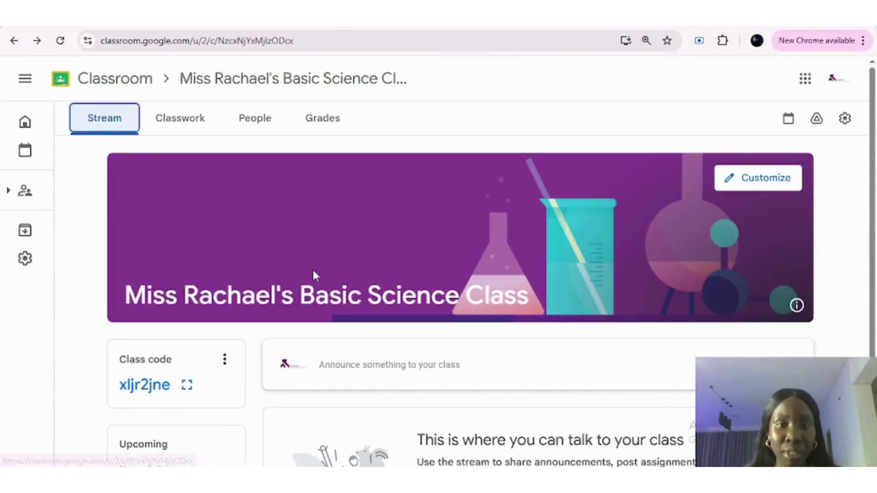
pyautogui.scroll(-2, 312, 272)
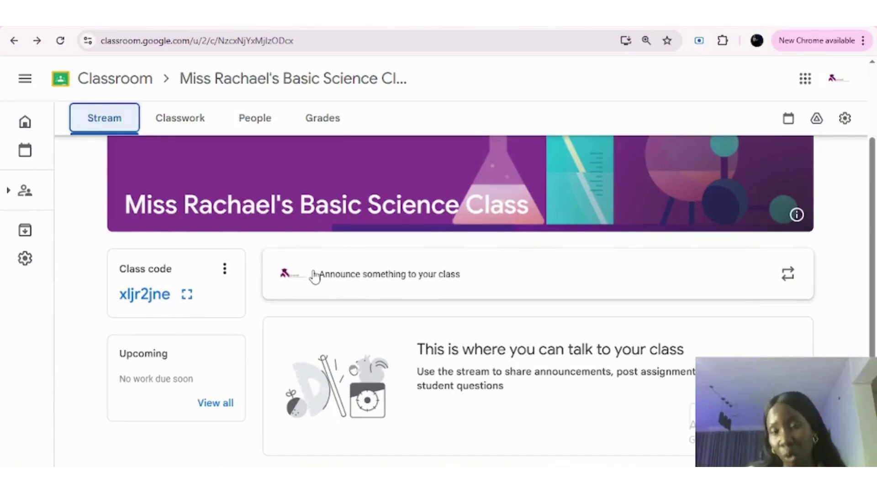
pyautogui.click(371, 278)
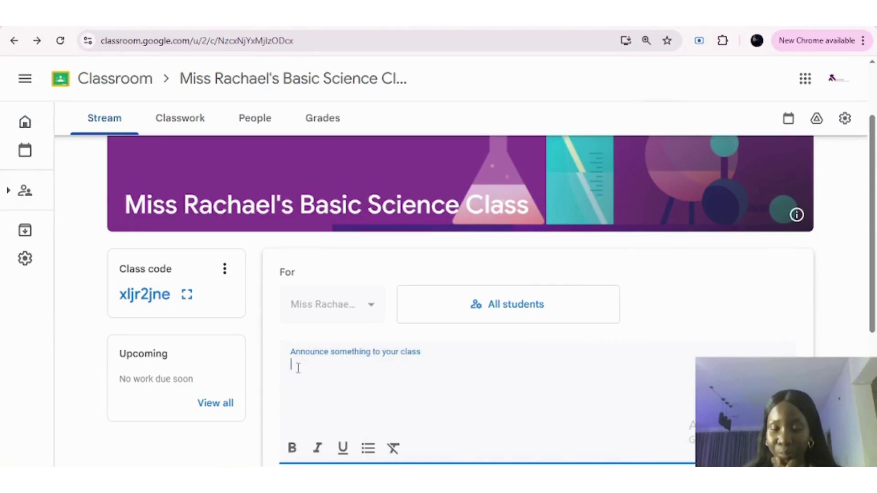
pyautogui.write('P')
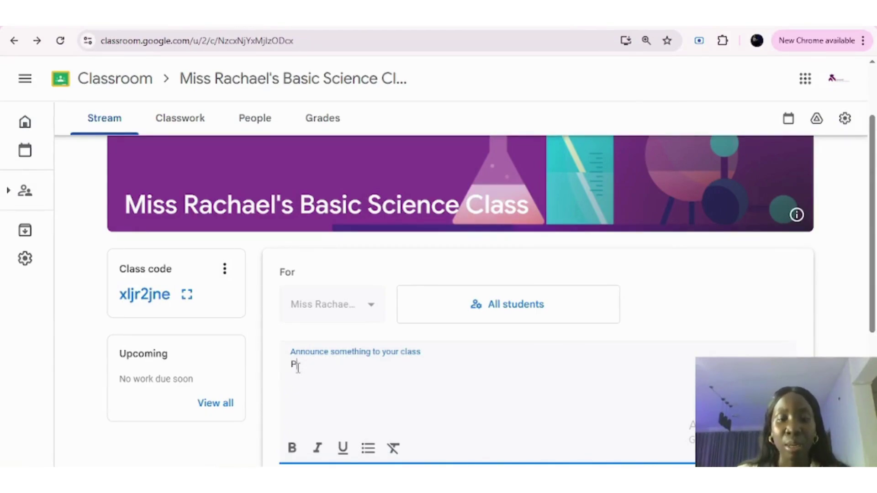
pyautogui.write('repare ')
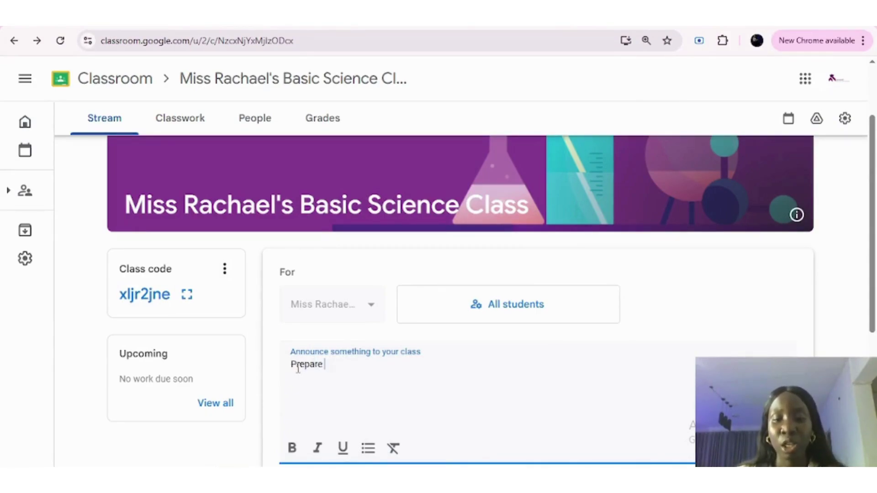
pyautogui.write('your minds')
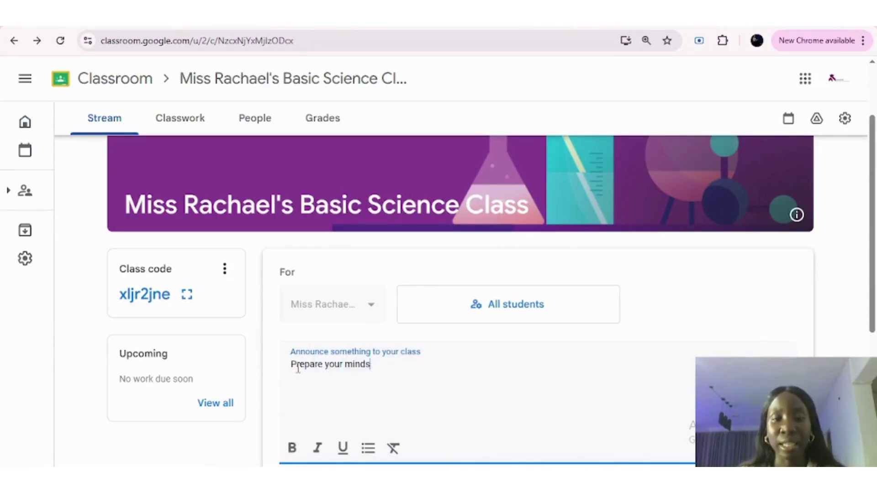
pyautogui.write(' for the m')
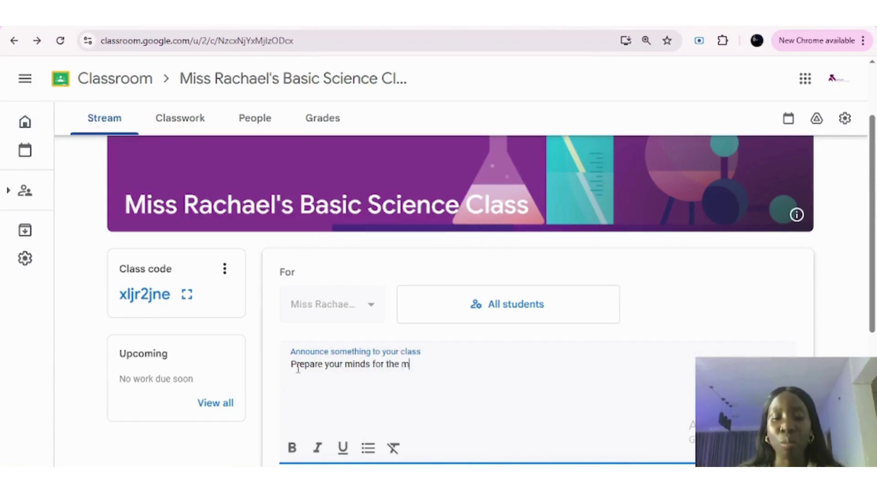
pyautogui.write('ost memo')
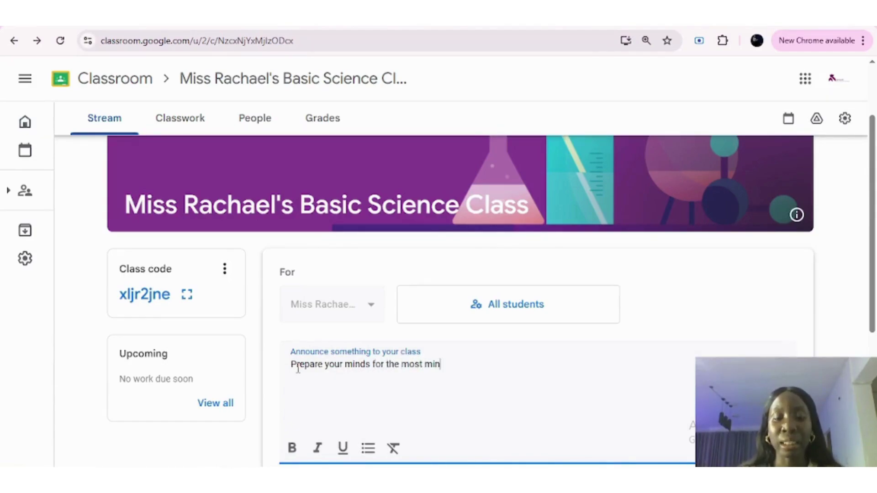
pyautogui.press('BackSpace')
pyautogui.press('BackSpace')
pyautogui.press('BackSpace')
pyautogui.press('BackSpace')
pyautogui.press('BackSpace')
pyautogui.press('BackSpace')
pyautogui.press('BackSpace')
pyautogui.press('BackSpace')
pyautogui.press('BackSpace')
pyautogui.press('BackSpace')
pyautogui.press('BackSpace')
pyautogui.press('BackSpace')
pyautogui.press('BackSpace')
pyautogui.press('BackSpace')
pyautogui.press('BackSpace')
pyautogui.press('BackSpace')
pyautogui.press('BackSpace')
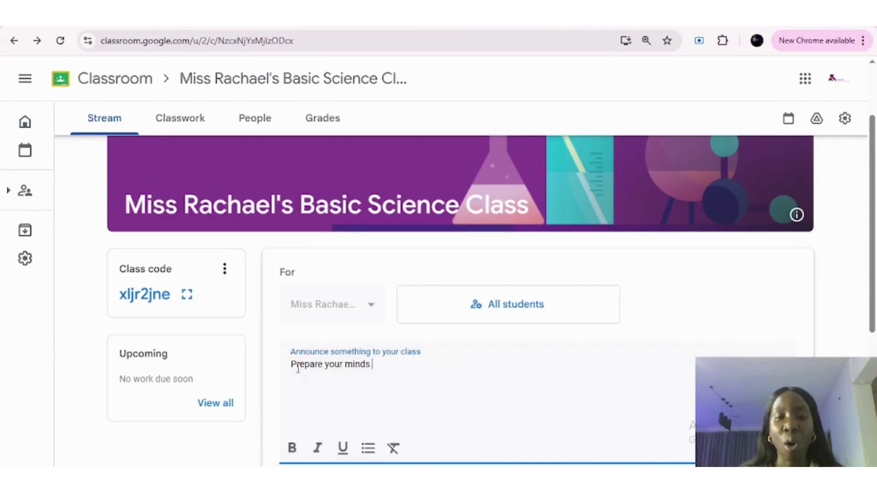
# Continue the announcement text with "for a mind blowing session today as we would be looking at this topic - The solar system.".
pyautogui.write('for a mi')
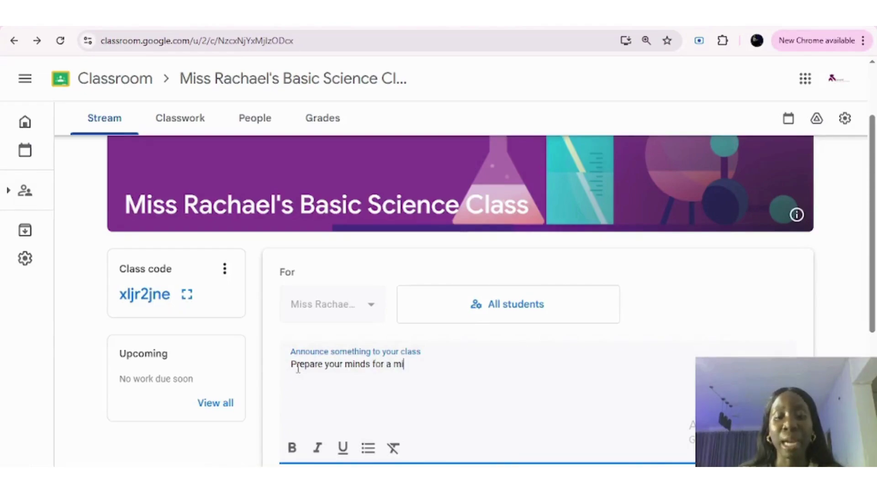
pyautogui.write('nd blowi')
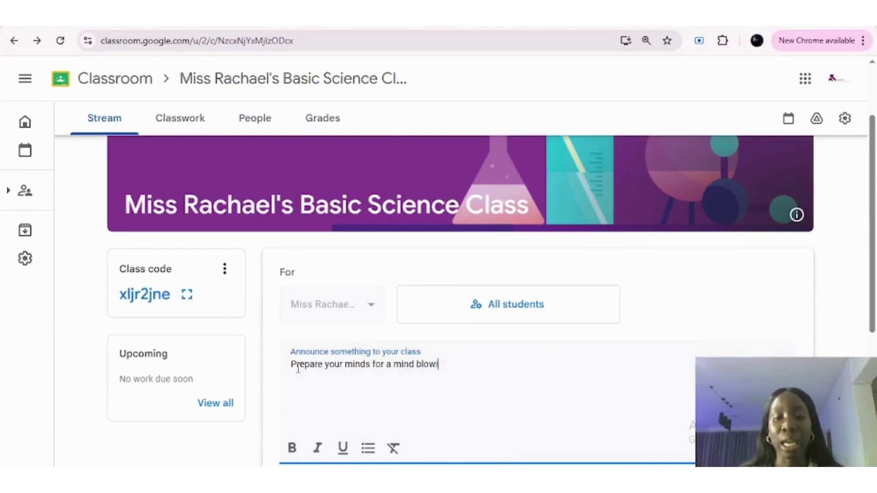
pyautogui.write('ng session')
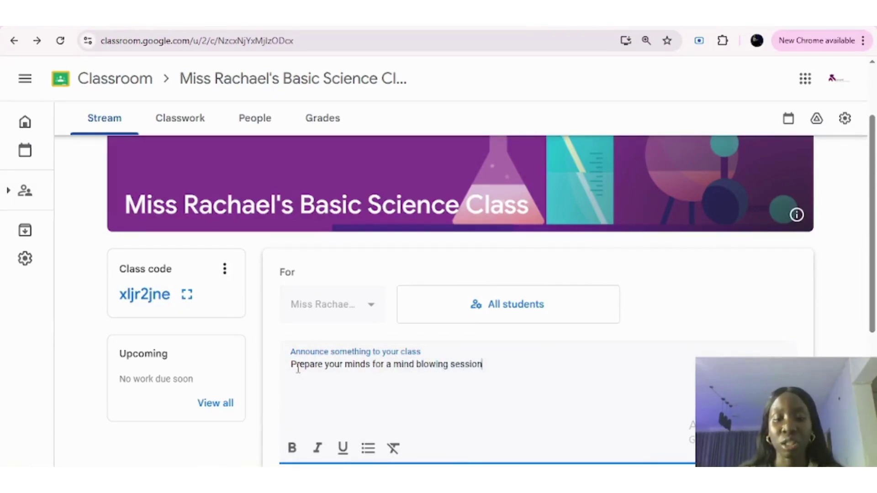
pyautogui.write(' today')
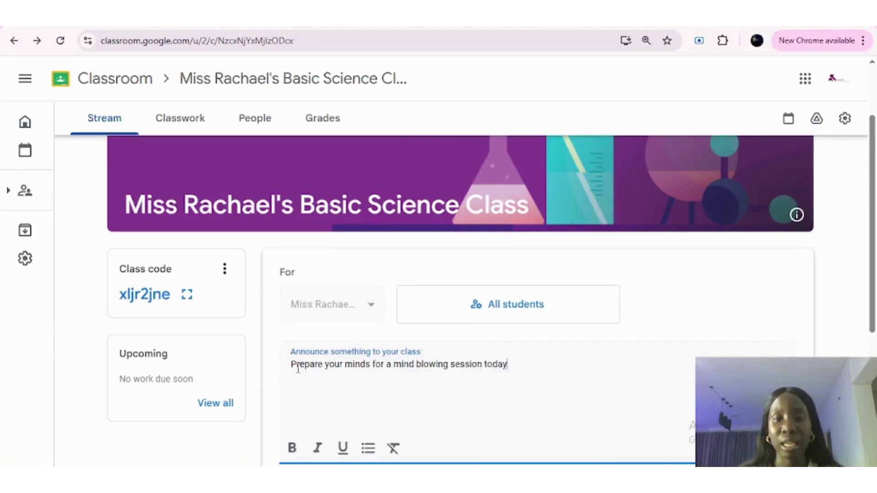
pyautogui.write(' as ')
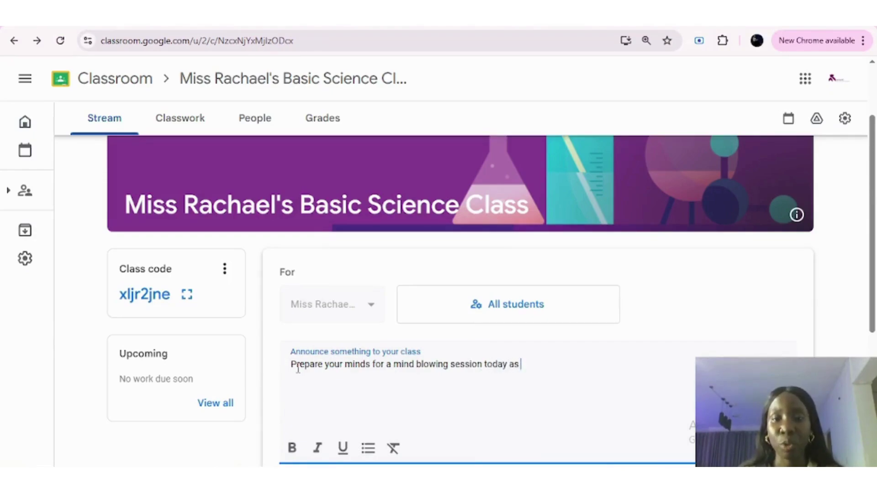
pyautogui.write('we would ')
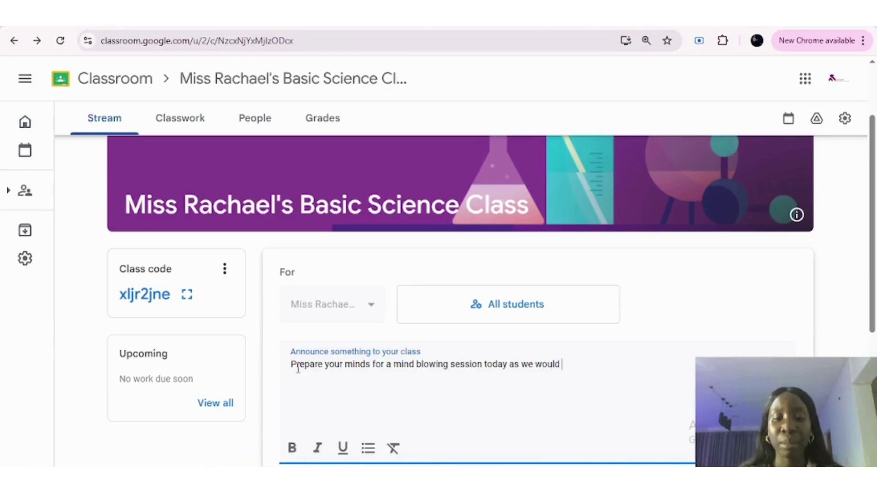
pyautogui.write('be looki')
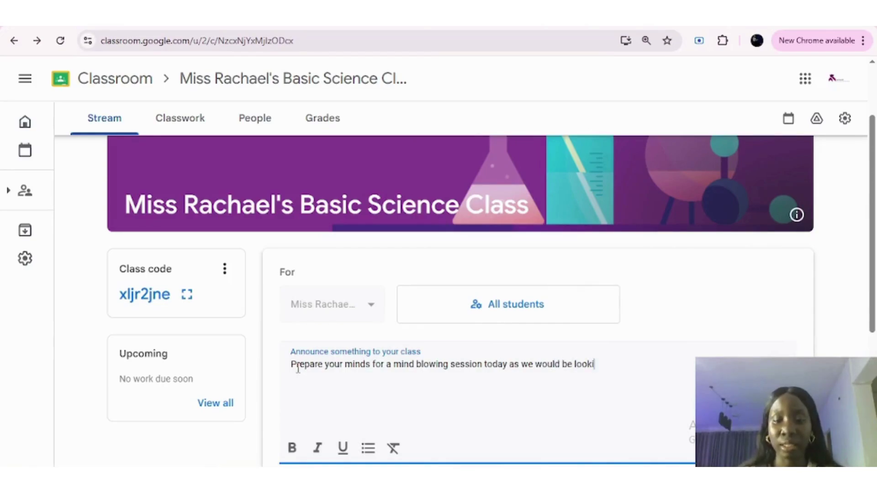
pyautogui.write('ng at')
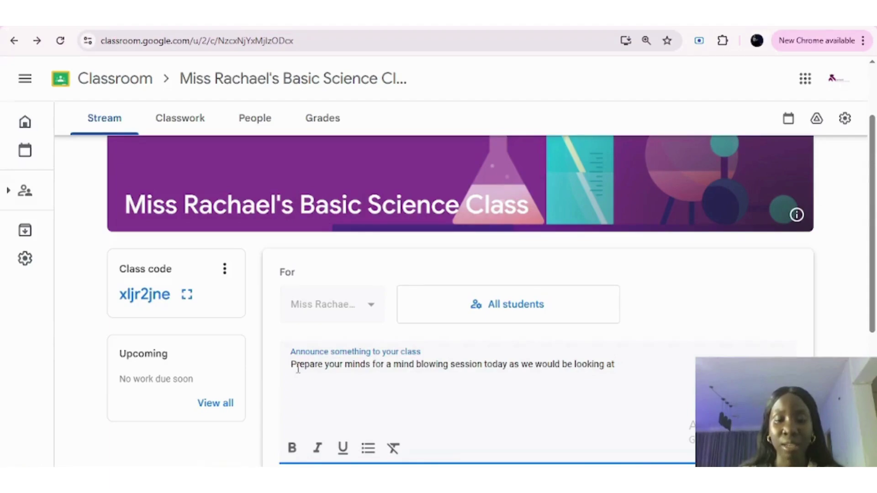
pyautogui.write(' this top')
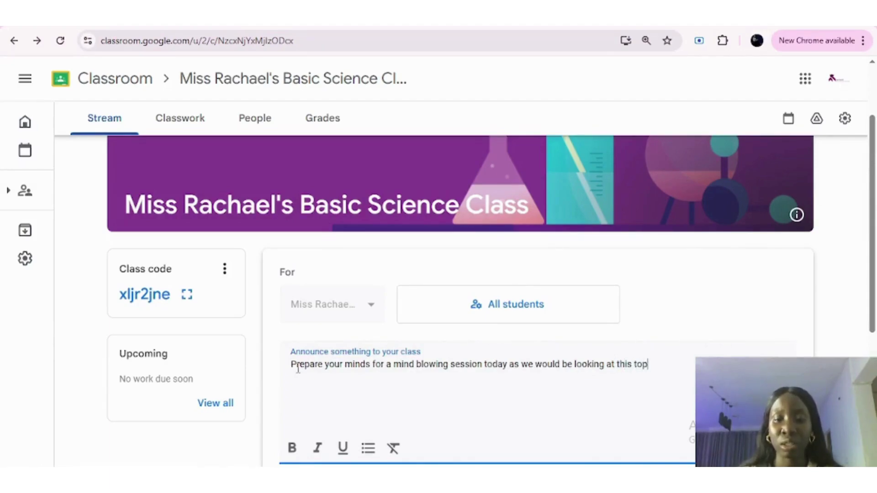
pyautogui.write('ic - The sola')
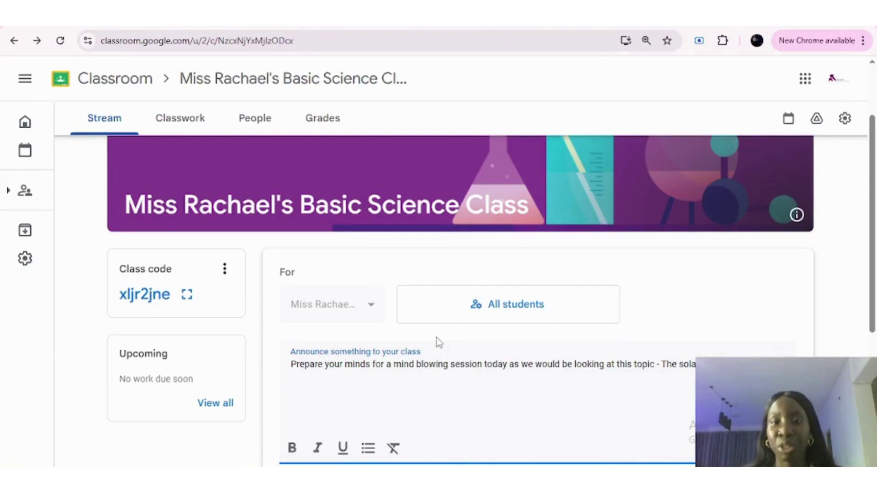
# Start a bulleted list below the announcement sentence with the item "Read up on the solar system".
pyautogui.scroll(-3, 436, 343)
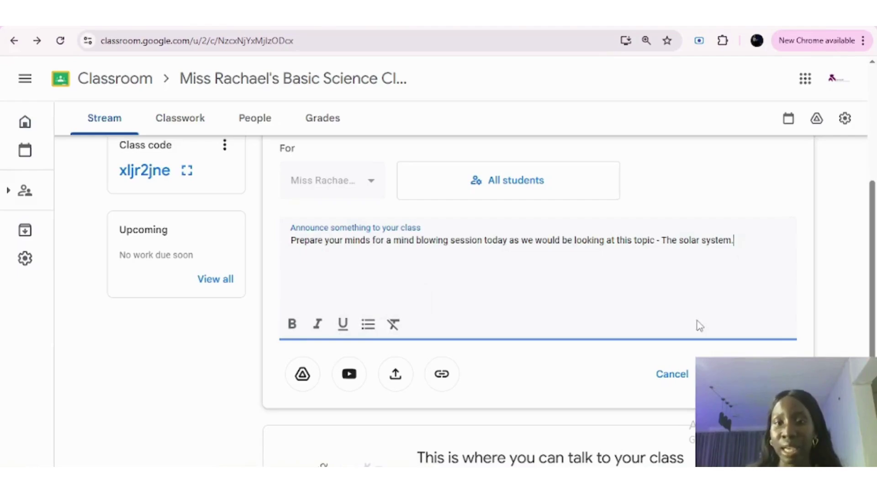
pyautogui.click(368, 324)
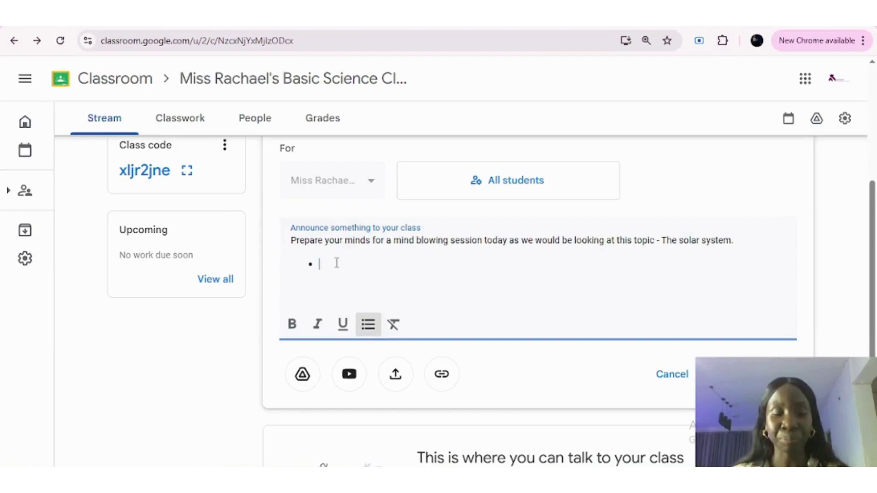
pyautogui.write('Re')
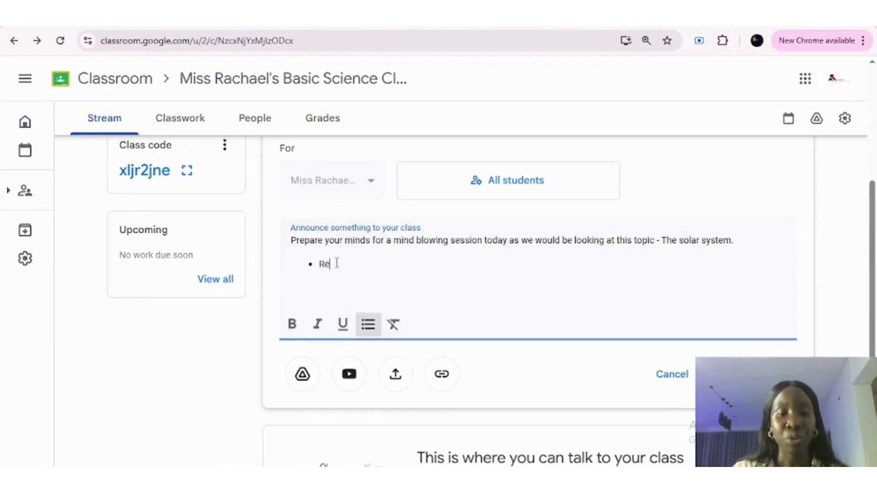
pyautogui.write('ad up on')
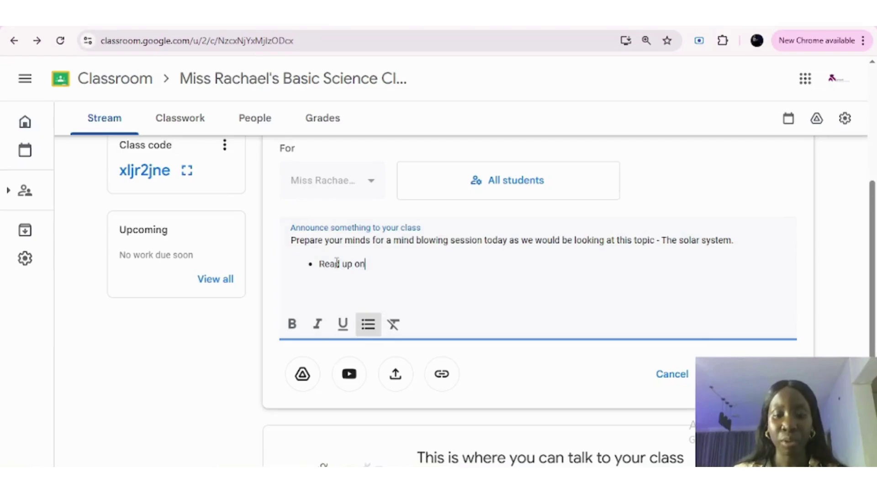
pyautogui.write(' the solar system')
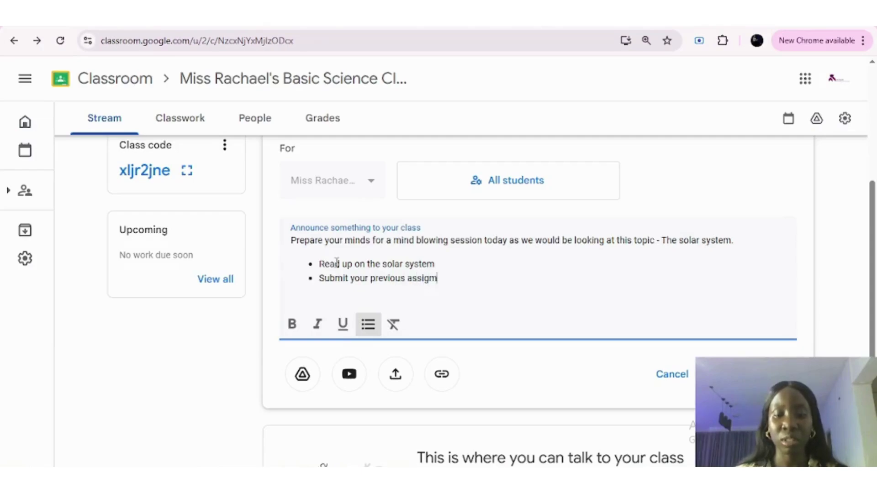
# Complete the second bullet as "Submit your previous assignment to my sososo", correcting the misspelled word "assignment".
pyautogui.write('to my')
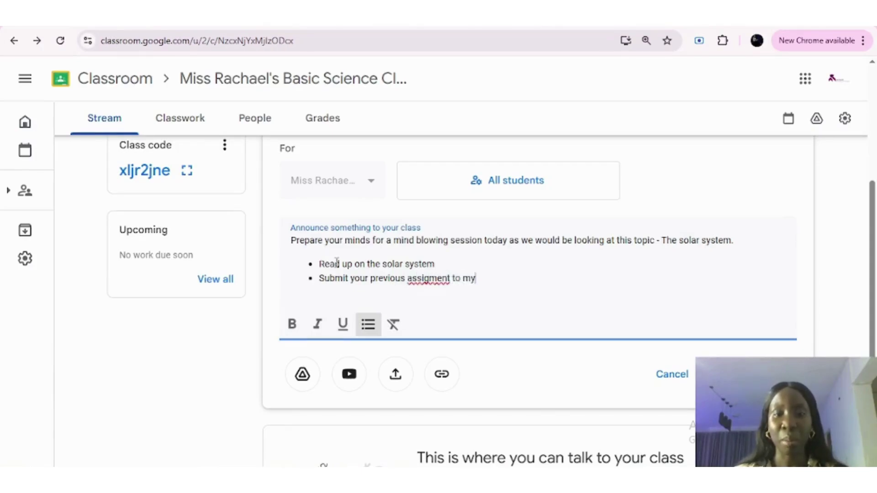
pyautogui.write(' sososo')
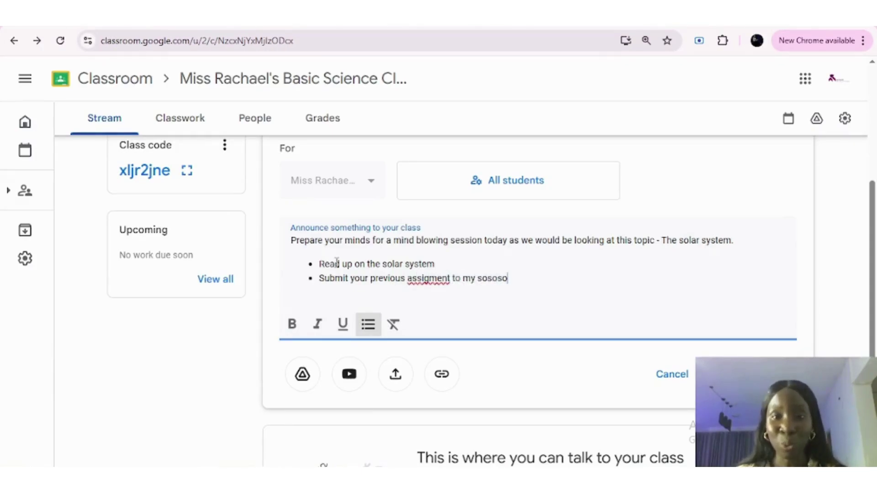
pyautogui.press('Return')
pyautogui.press('BackSpace')
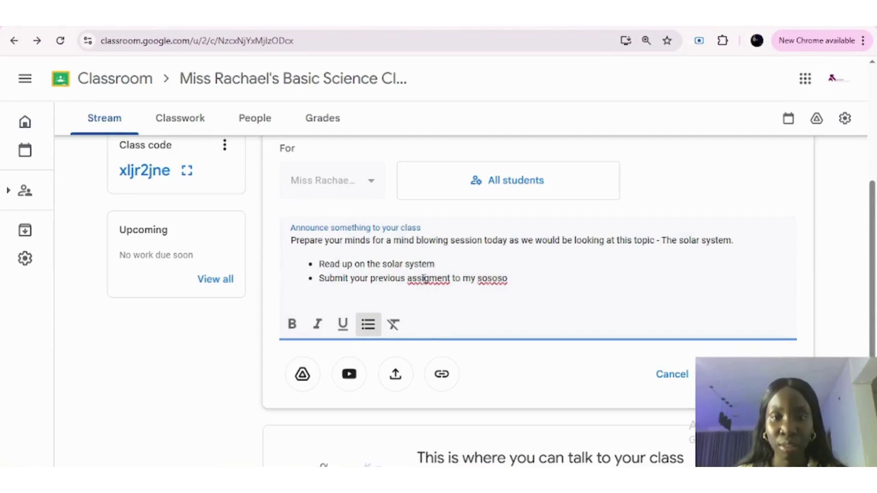
pyautogui.rightClick(436, 280)
pyautogui.click(482, 201)
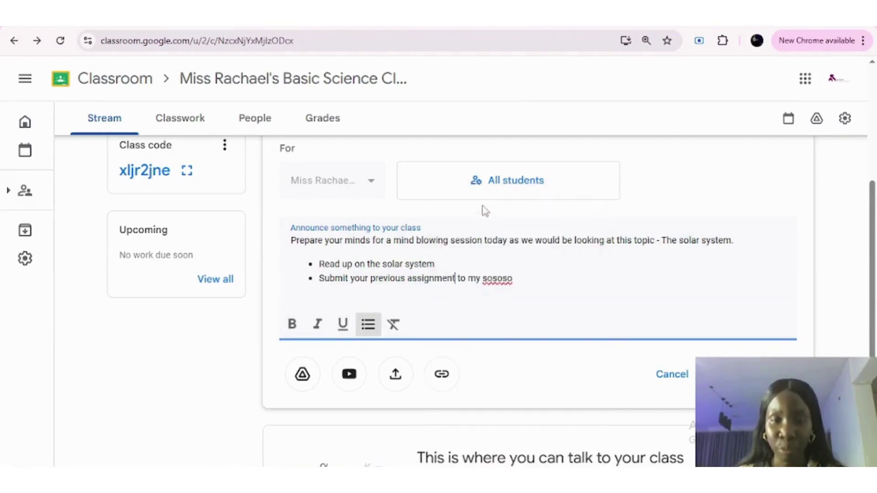
# Add a third bullet to the announcement reading "Watch this video before class".
pyautogui.scroll(-2, 525, 348)
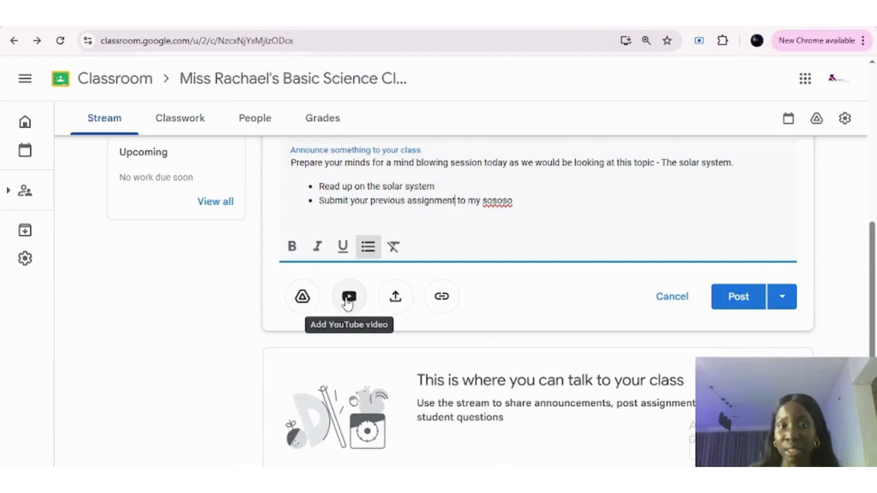
pyautogui.click(530, 205)
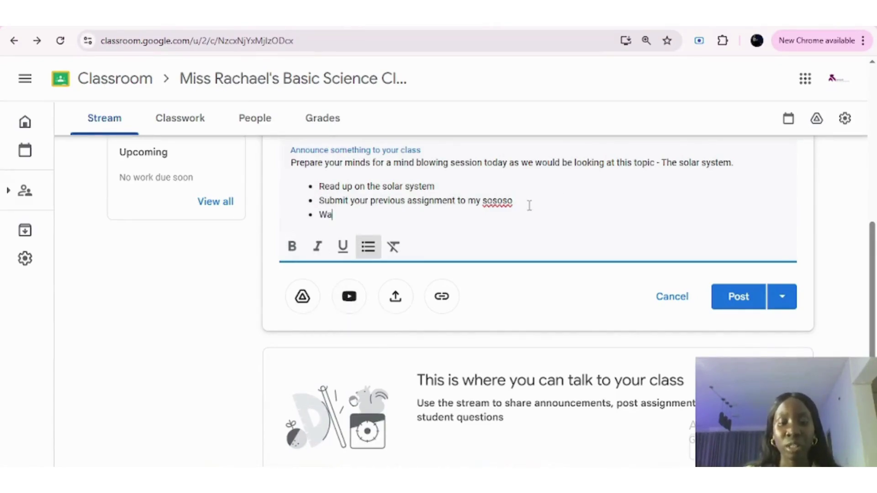
pyautogui.write('Watch th')
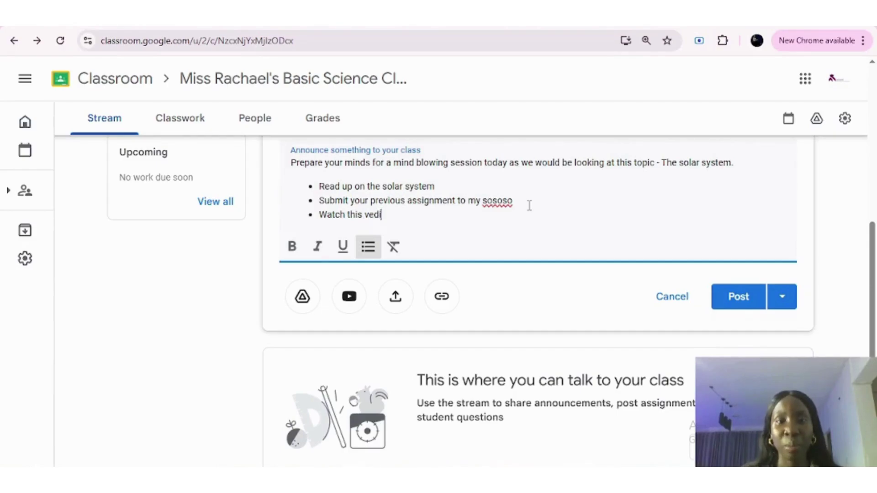
pyautogui.write('is video be')
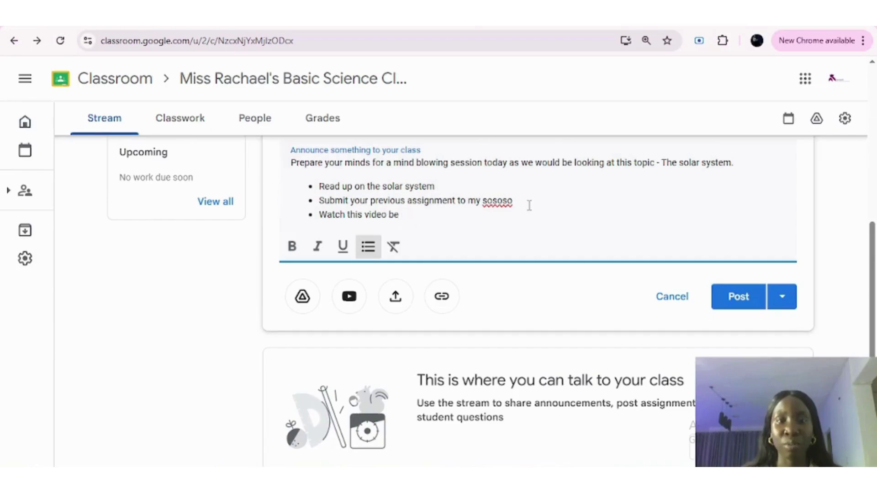
pyautogui.write('fore cl')
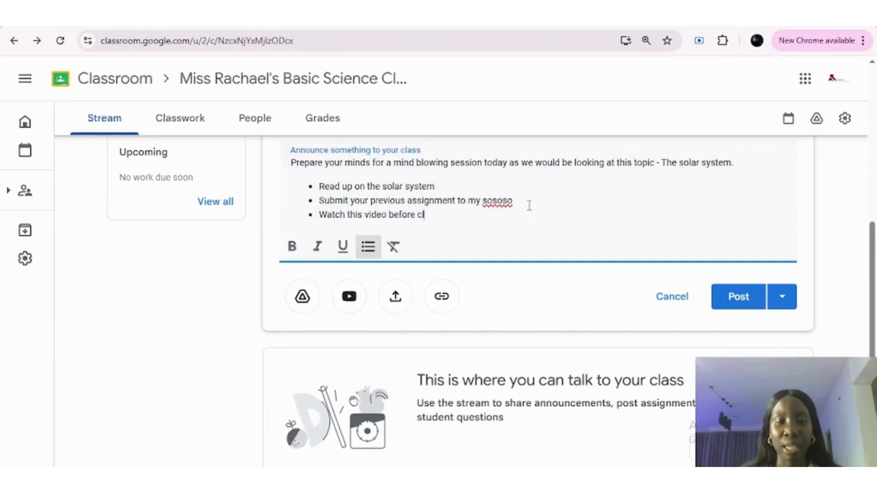
pyautogui.write('ass')
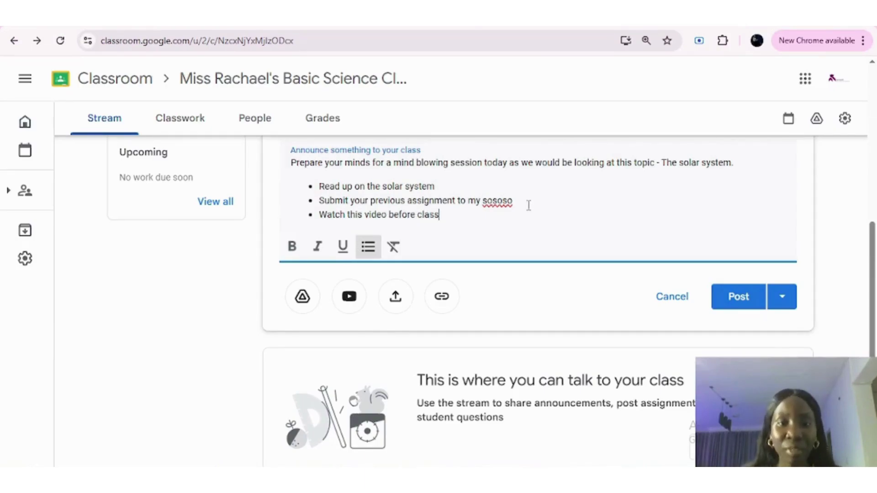
# Start attaching a YouTube video to the announcement, and search YouTube for "solar system" in a new browser tab.
pyautogui.click(345, 297)
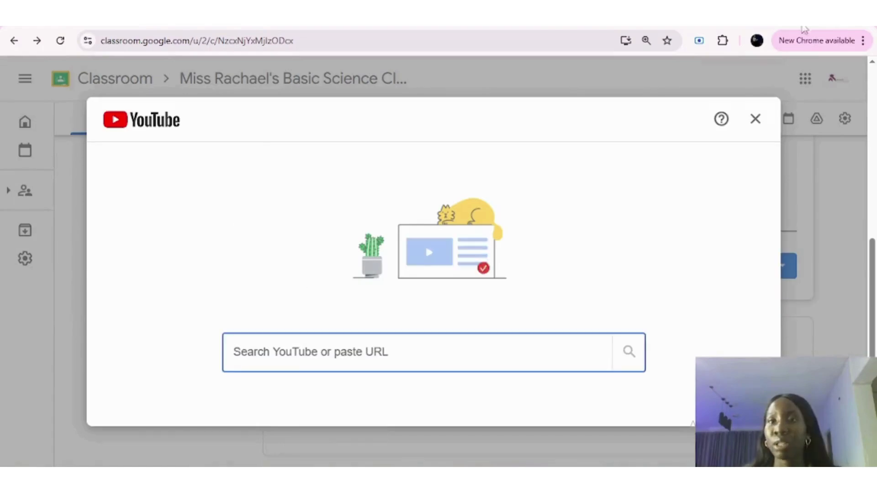
pyautogui.hotkey('ctrl', 't')
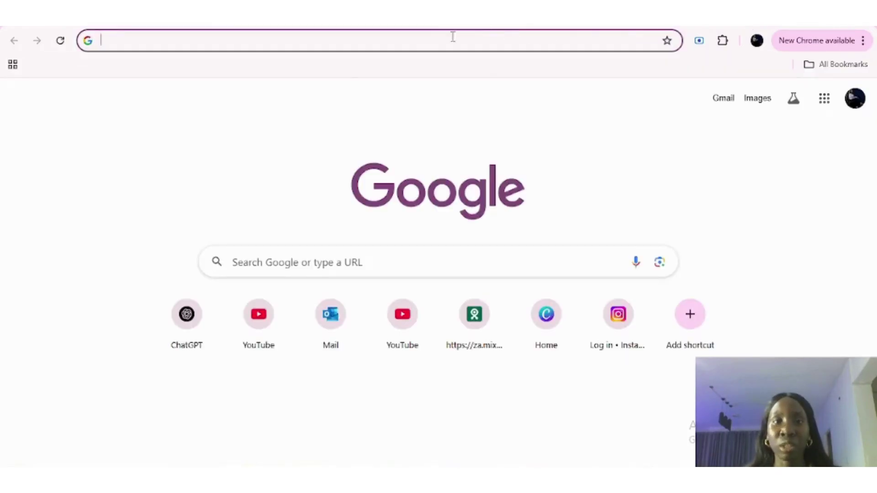
pyautogui.click(254, 318)
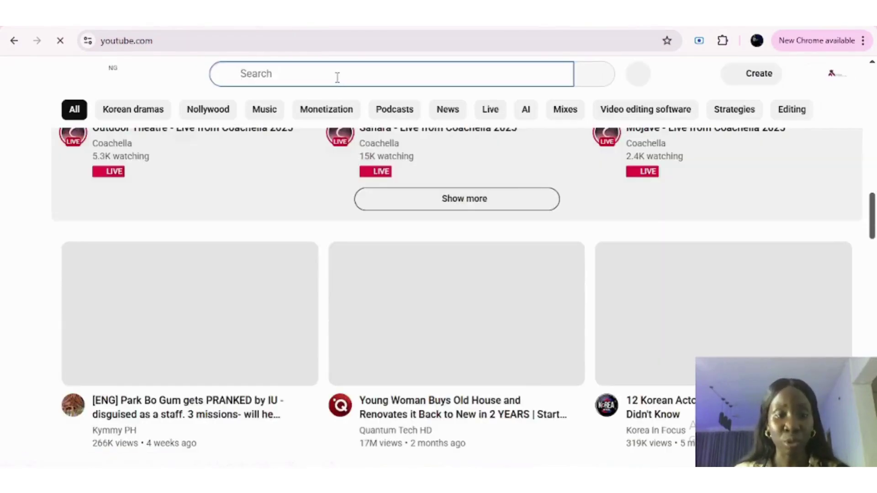
pyautogui.click(337, 78)
pyautogui.write('solar')
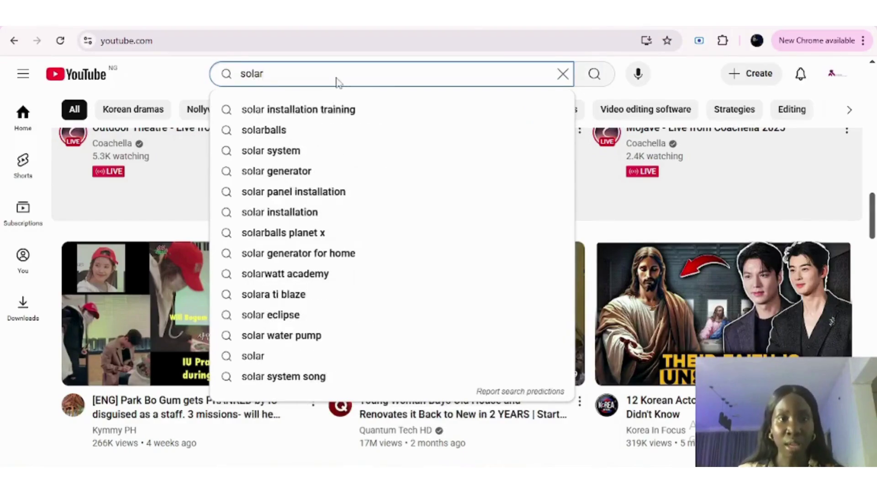
pyautogui.click(285, 156)
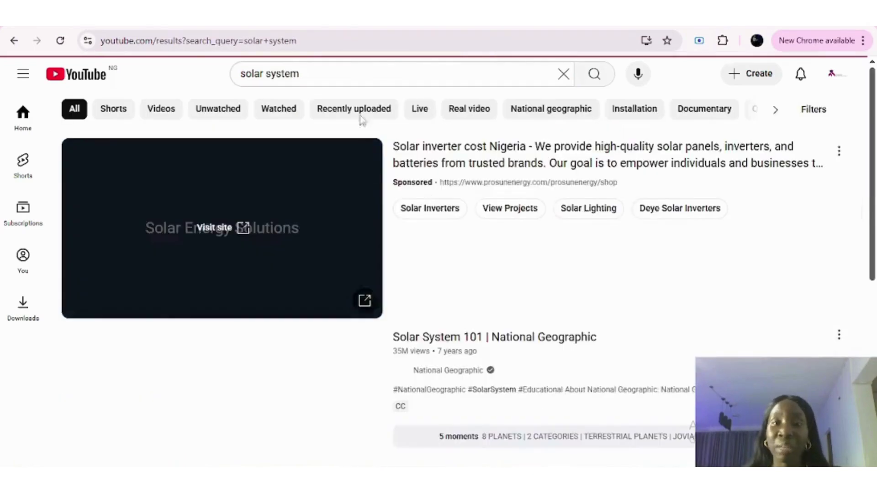
# Find the video "Solar System 101 | National Geographic" in the YouTube results and copy its link address.
pyautogui.scroll(-5, 490, 361)
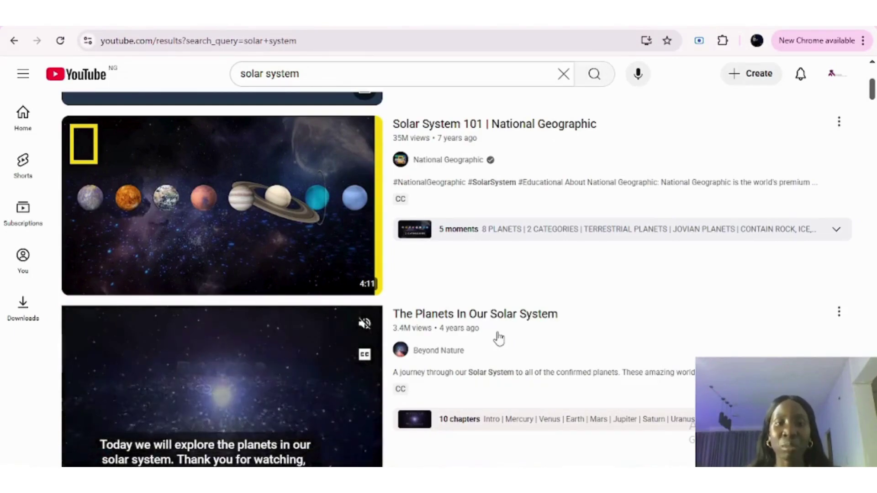
pyautogui.scroll(-1, 498, 338)
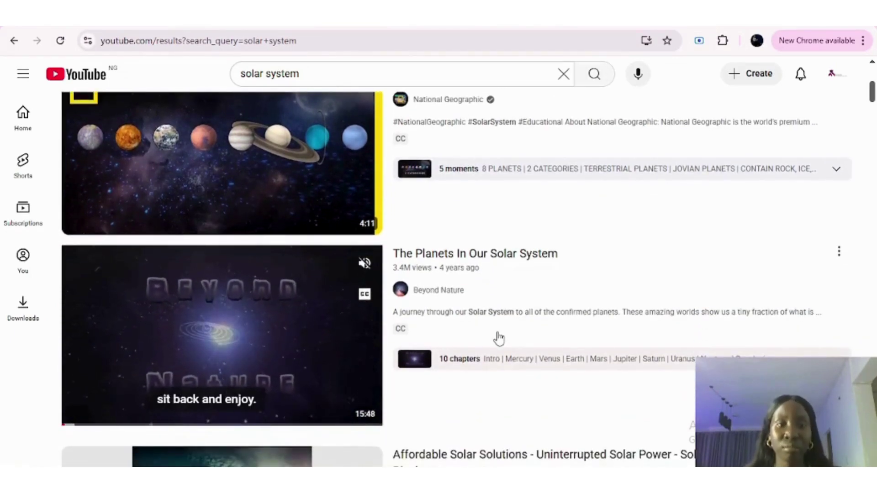
pyautogui.scroll(2, 251, 150)
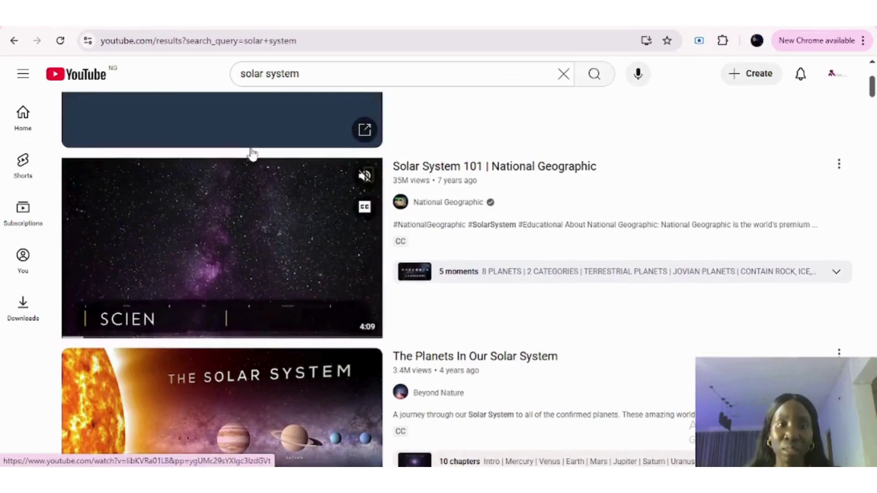
pyautogui.moveTo(230, 256)
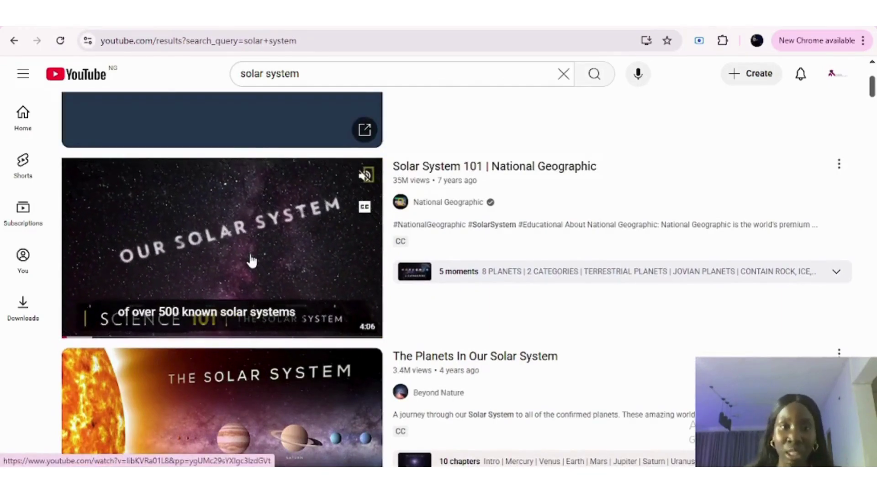
pyautogui.rightClick(472, 169)
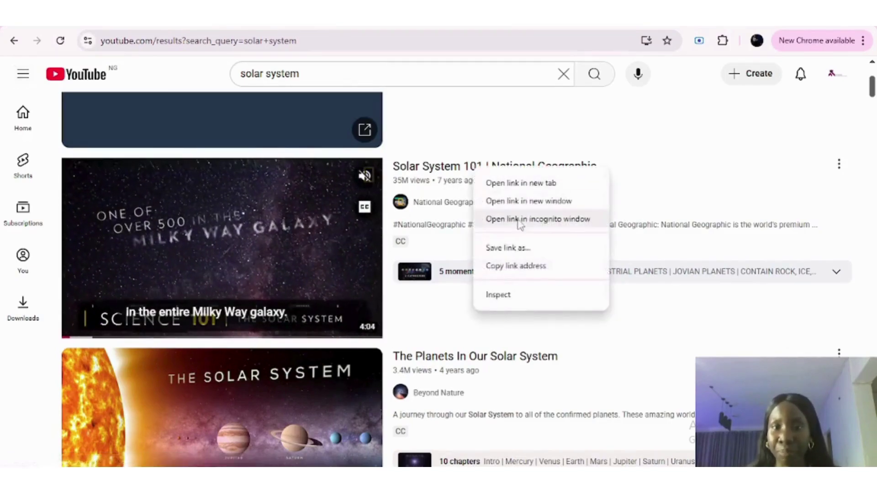
pyautogui.click(515, 266)
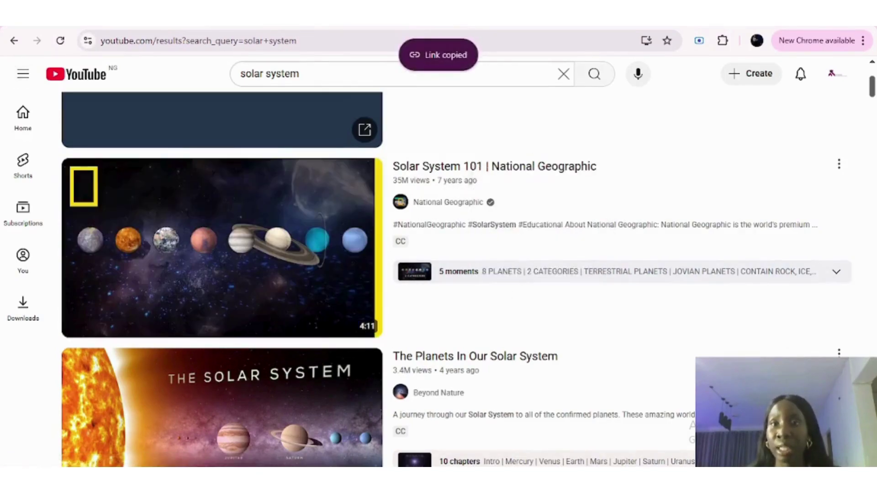
# Switch back to Google Classroom, look up the copied link in the YouTube picker, and attach the Solar System 101 video to the announcement.
pyautogui.click(726, 18)
pyautogui.hotkey('ctrl', 'v')
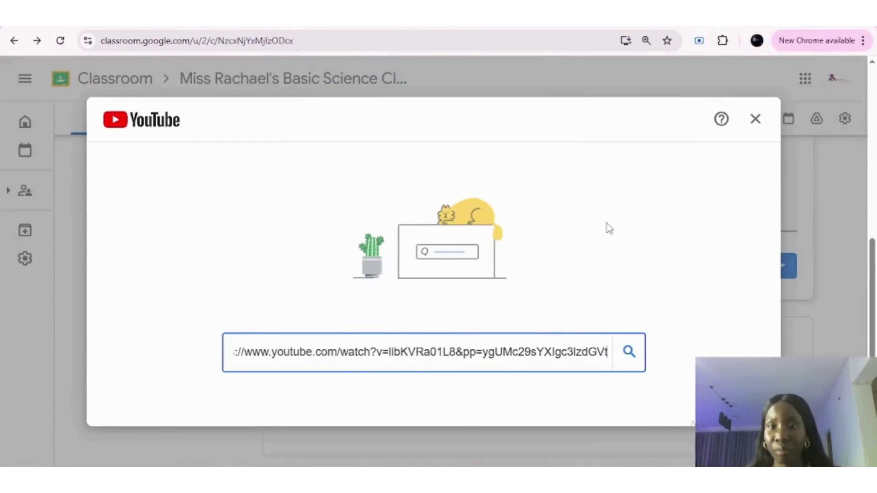
pyautogui.scroll(1, 606, 224)
pyautogui.scroll(-3, 606, 224)
pyautogui.click(444, 192)
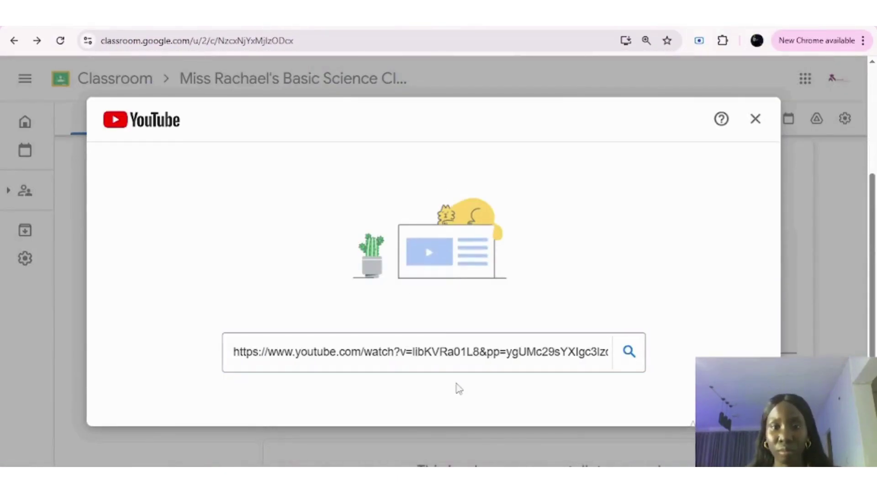
pyautogui.click(446, 348)
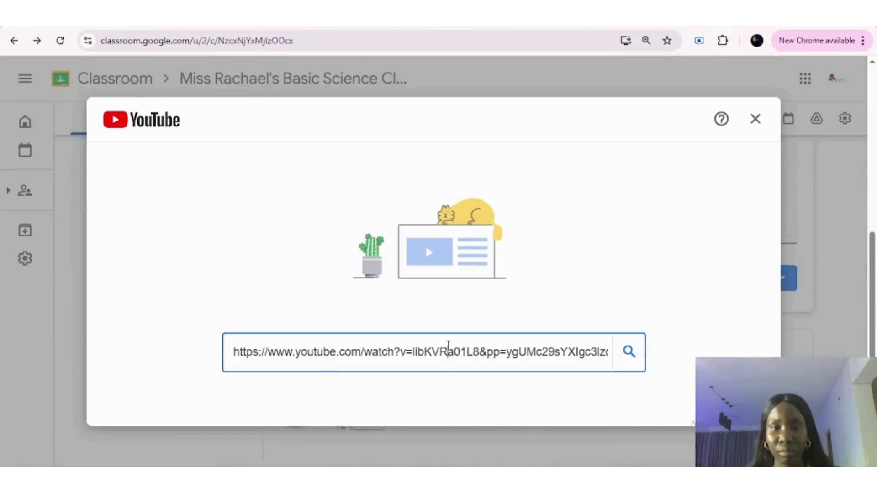
pyautogui.hotkey('ctrl', '-')
pyautogui.hotkey('ctrl', '-')
pyautogui.hotkey('ctrl', '-')
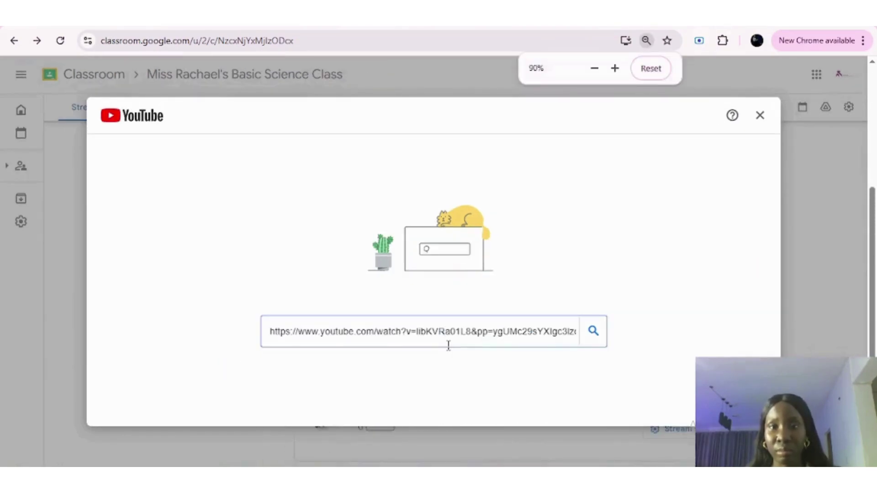
pyautogui.click(419, 323)
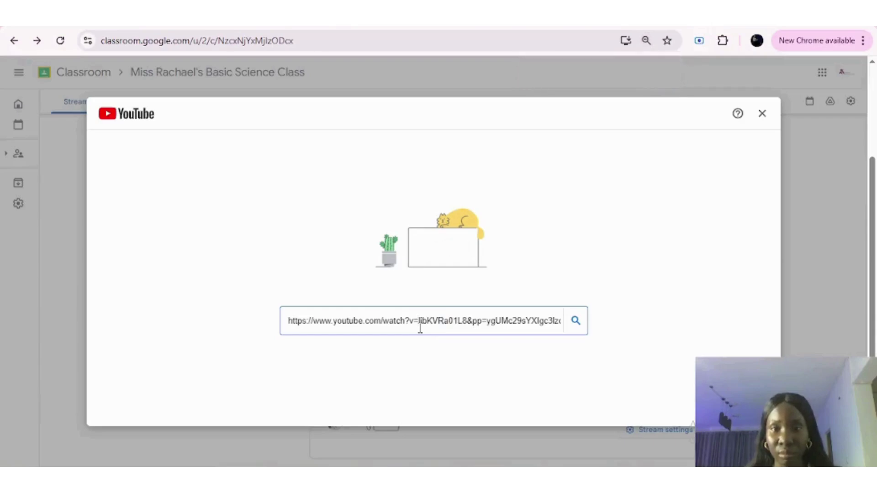
pyautogui.click(575, 321)
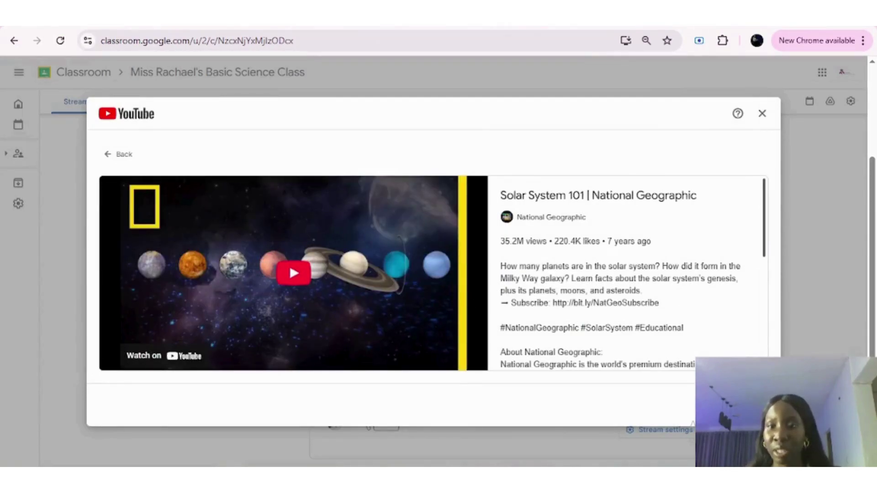
pyautogui.click(741, 405)
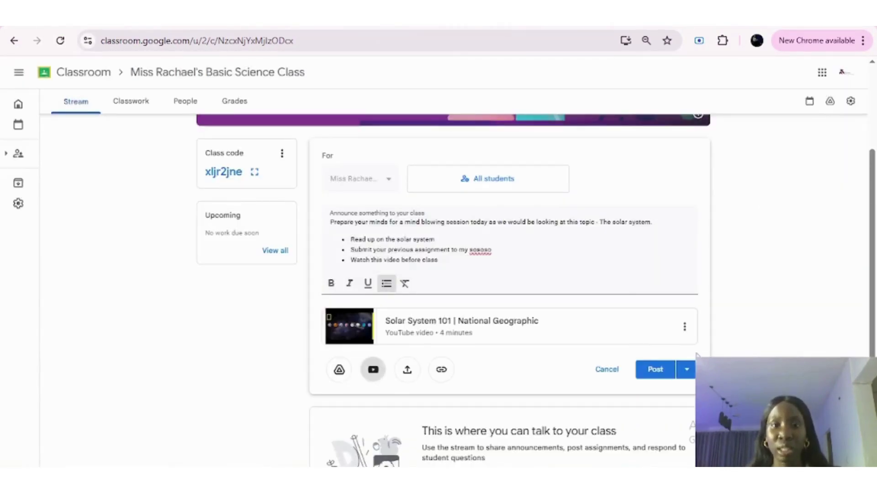
# Browse My Drive's Classroom and "Grade 9 (Basic Science)" folders in the announcement's file upload dialog, and close it without attaching anything.
pyautogui.hotkey('ctrl', '+')
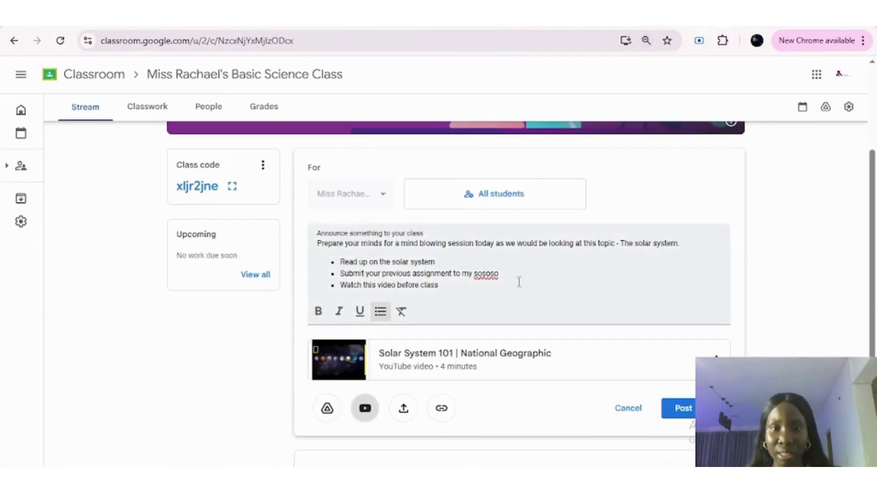
pyautogui.hotkey('ctrl', '+')
pyautogui.scroll(-2, 468, 420)
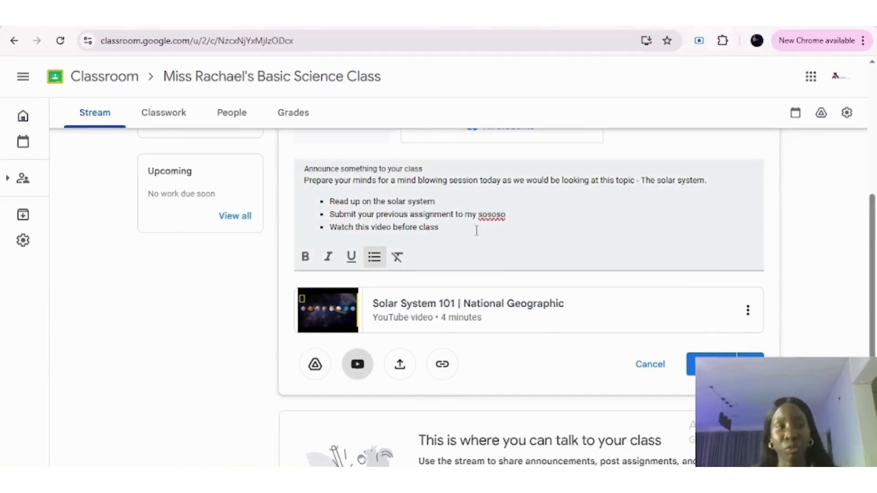
pyautogui.click(397, 369)
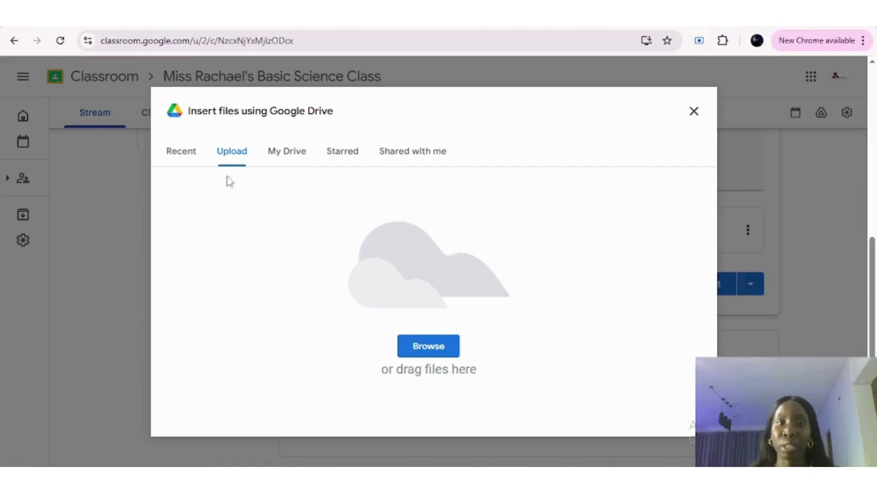
pyautogui.click(300, 150)
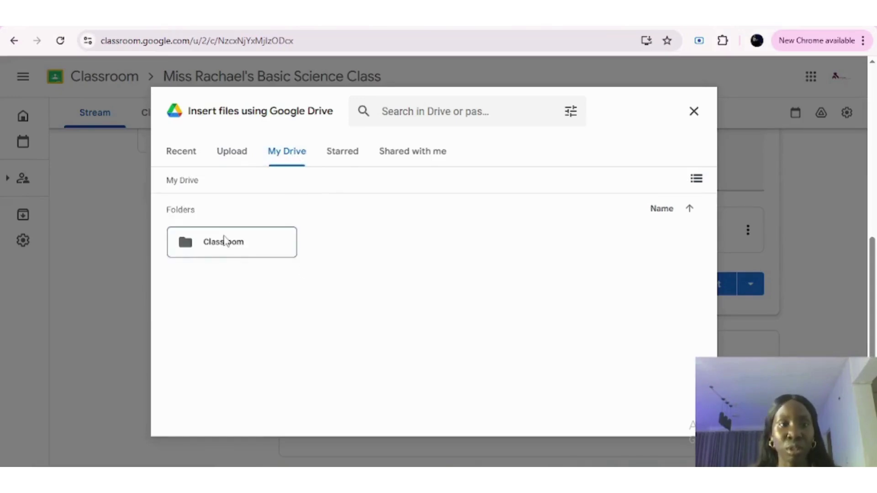
pyautogui.doubleClick(244, 252)
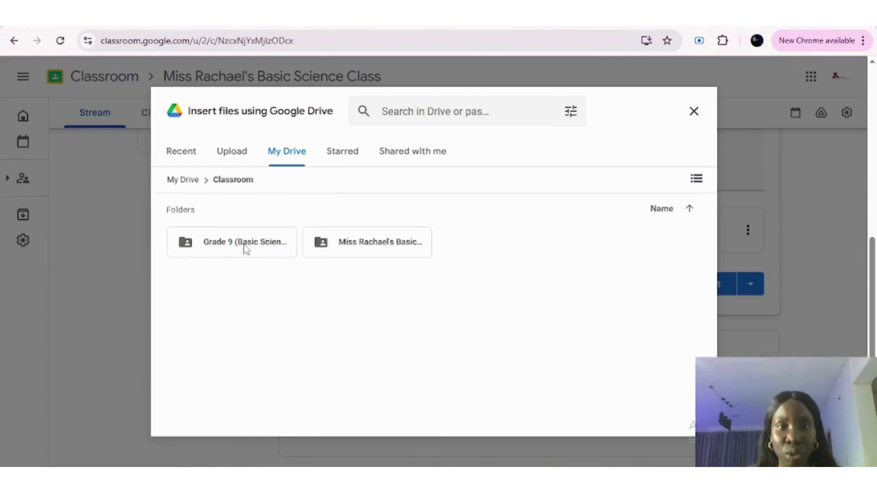
pyautogui.doubleClick(237, 251)
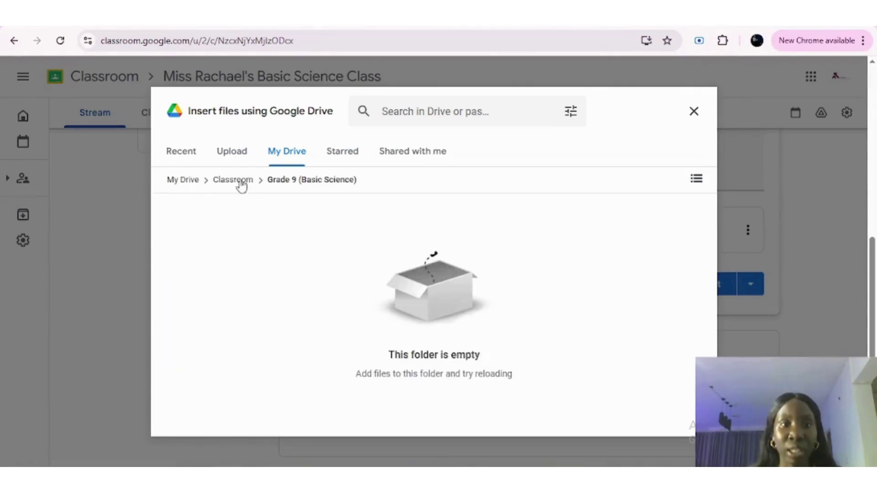
pyautogui.click(183, 181)
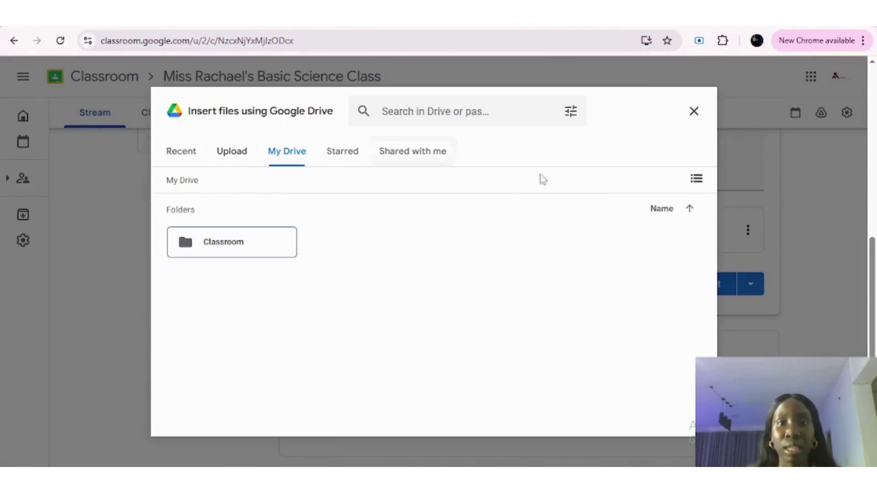
pyautogui.click(693, 113)
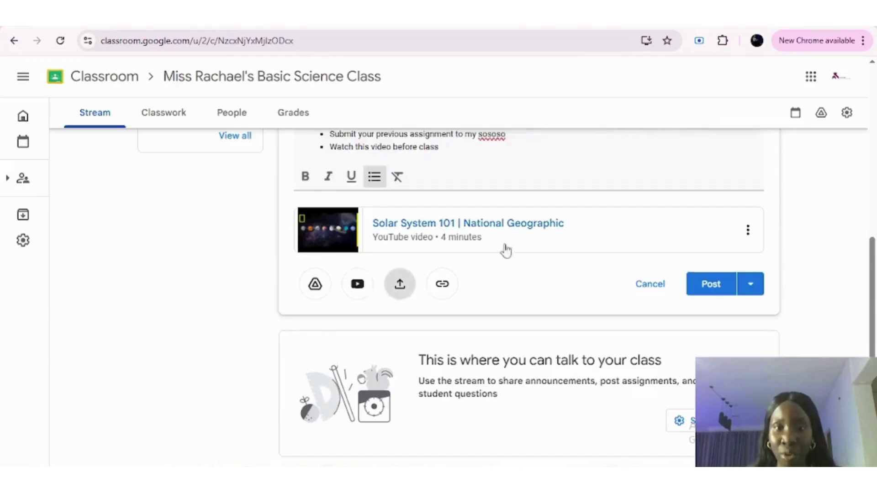
# Schedule the announcement for 04/14/2025 with the time set to 12:00 PM.
pyautogui.scroll(2, 501, 405)
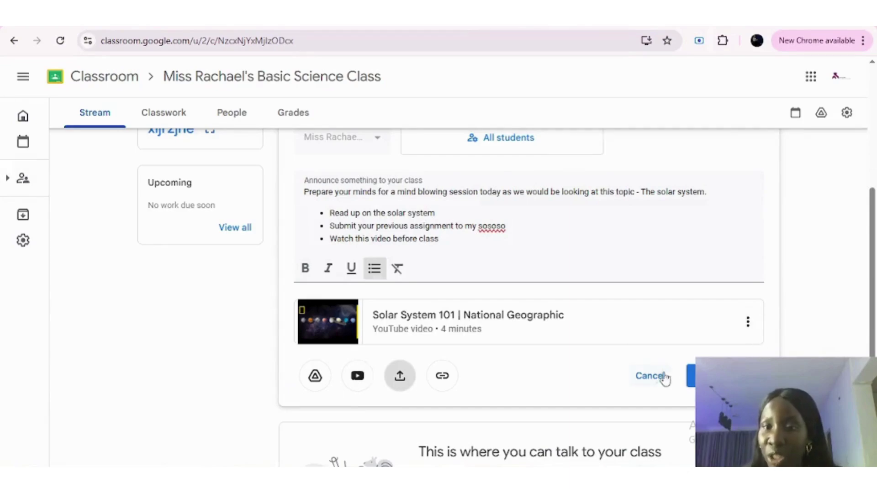
pyautogui.click(735, 376)
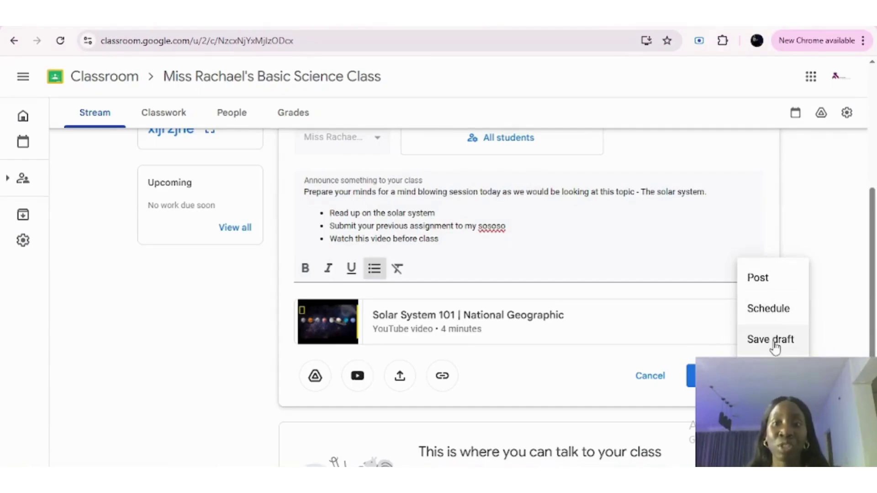
pyautogui.click(772, 319)
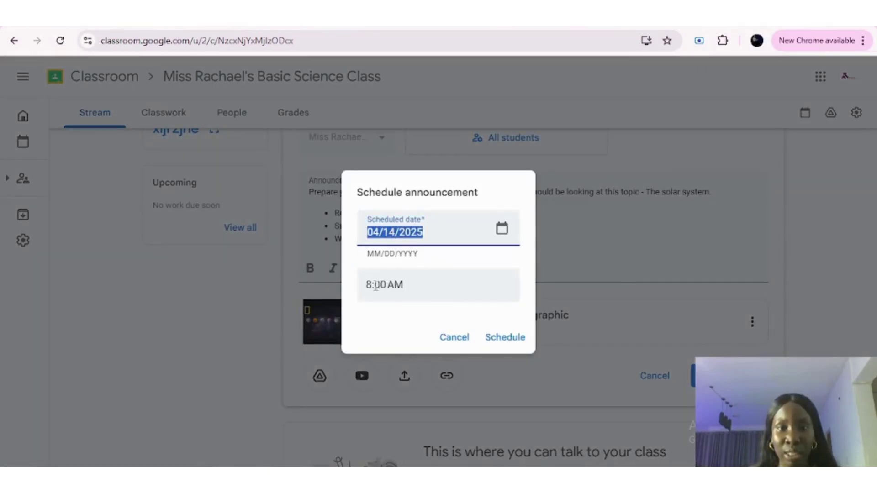
pyautogui.click(376, 286)
pyautogui.click(372, 287)
pyautogui.press('BackSpace')
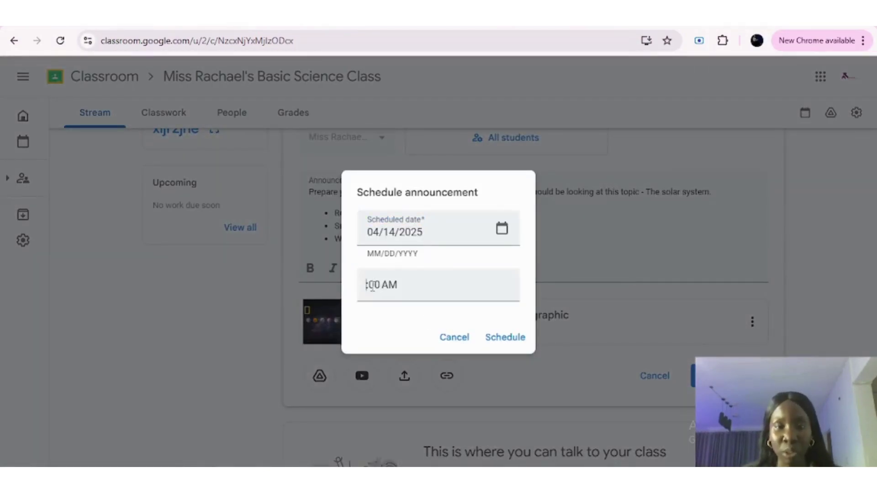
pyautogui.write('12')
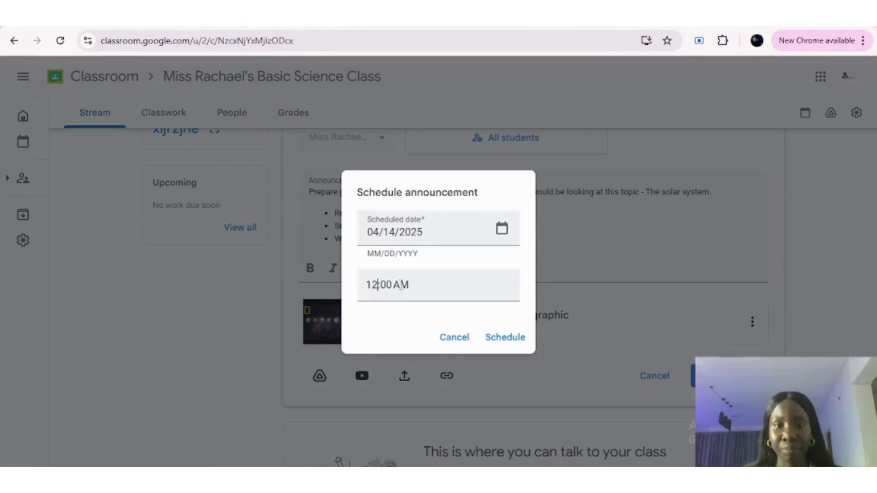
pyautogui.click(400, 284)
pyautogui.press('BackSpace')
pyautogui.write('p')
pyautogui.press('BackSpace')
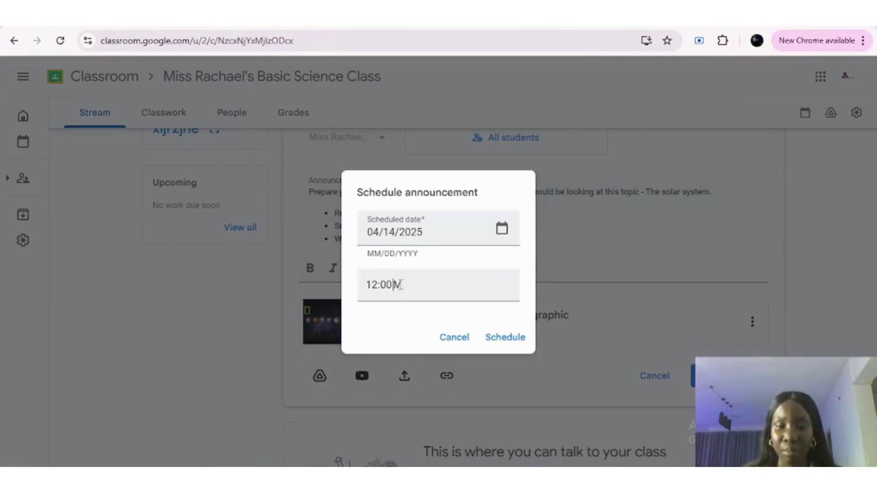
pyautogui.write('P')
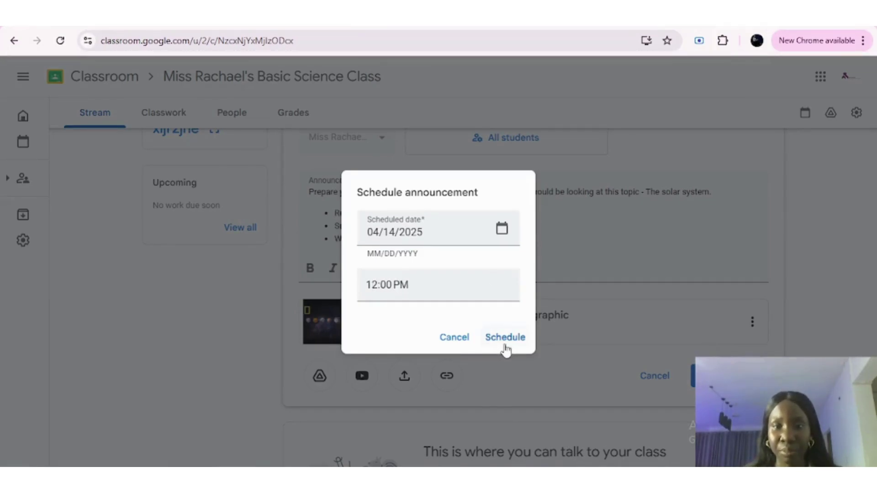
pyautogui.click(504, 349)
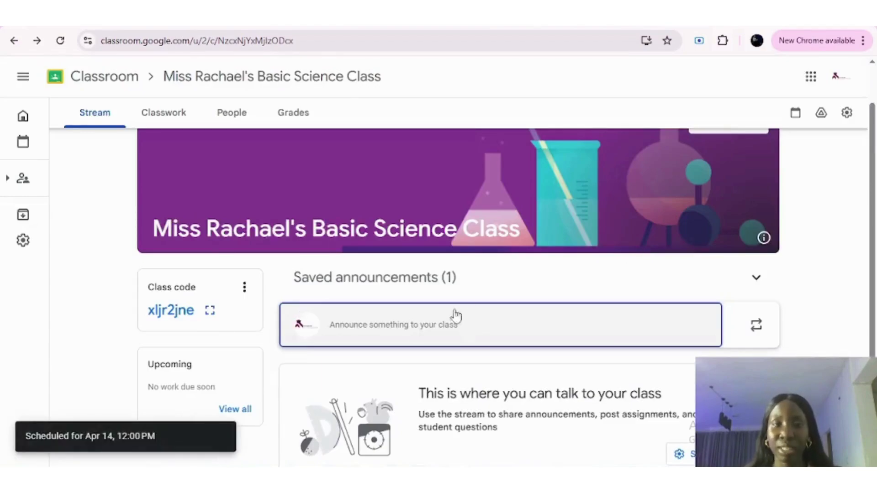
# Expand the saved announcements in the class stream to view the scheduled announcement.
pyautogui.scroll(-1, 554, 363)
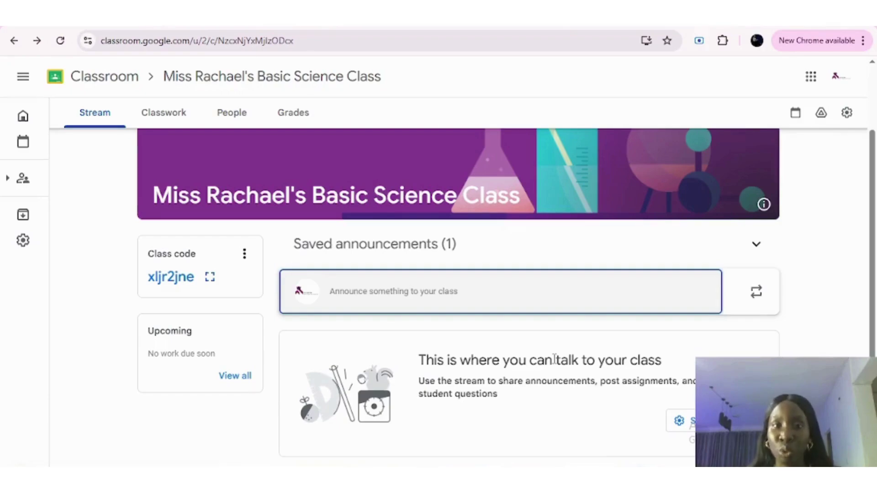
pyautogui.click(333, 247)
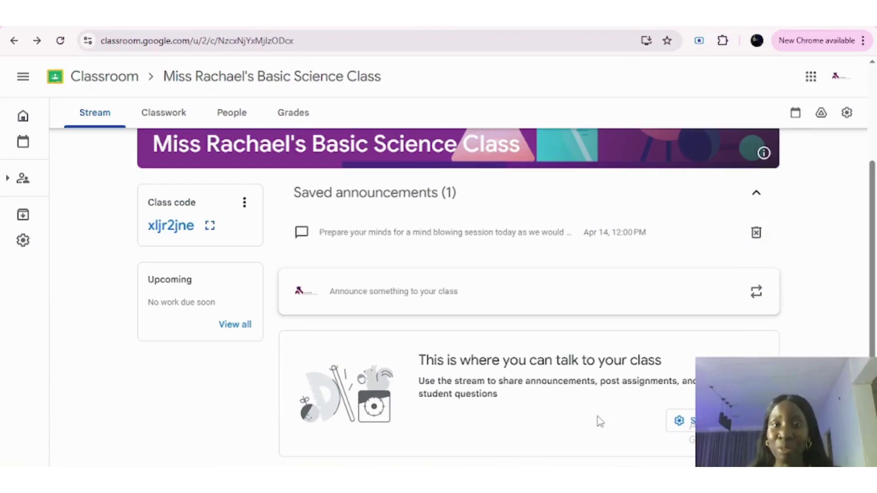
# Open the class settings and review the Stream posting and commenting permission options without changing them.
pyautogui.click(679, 421)
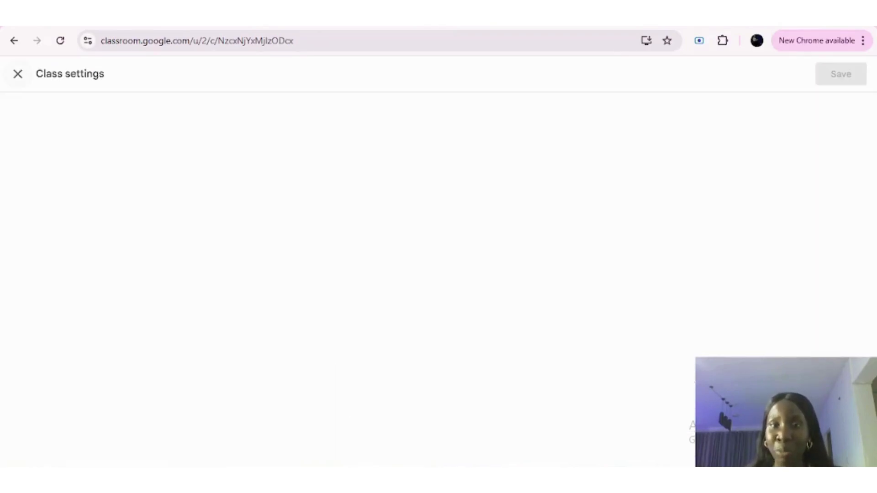
pyautogui.scroll(-8, 349, 333)
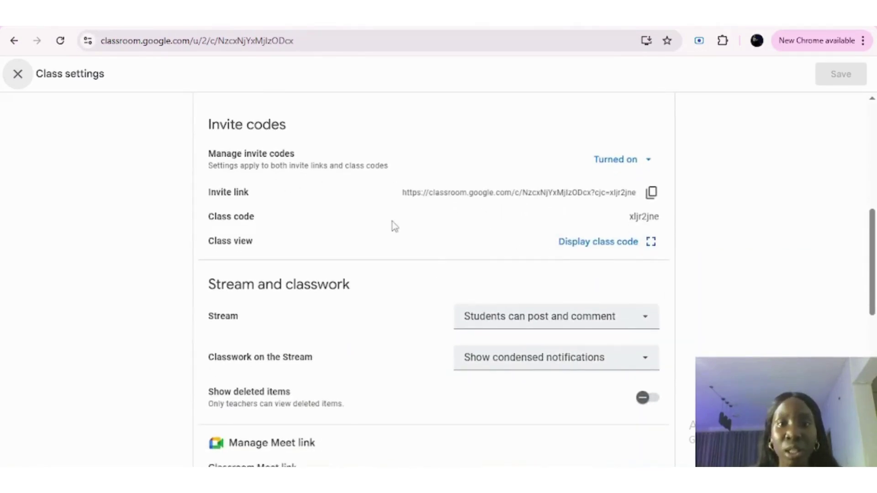
pyautogui.scroll(-3, 456, 274)
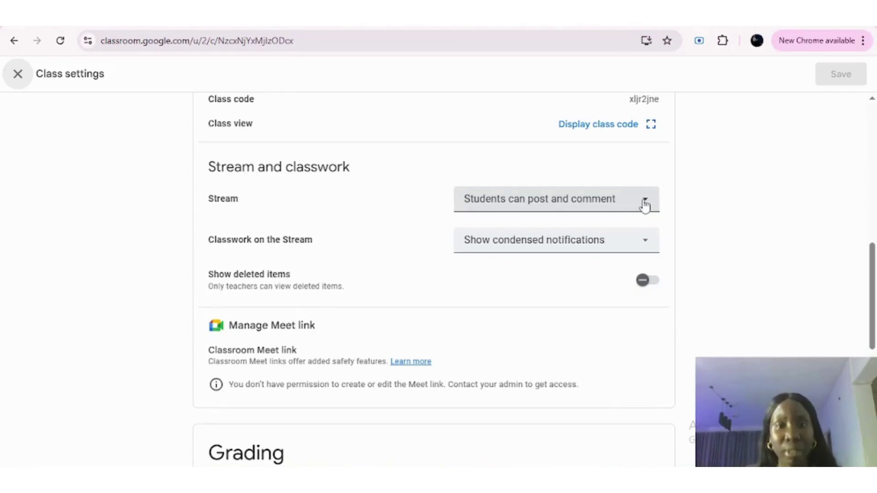
pyautogui.click(644, 204)
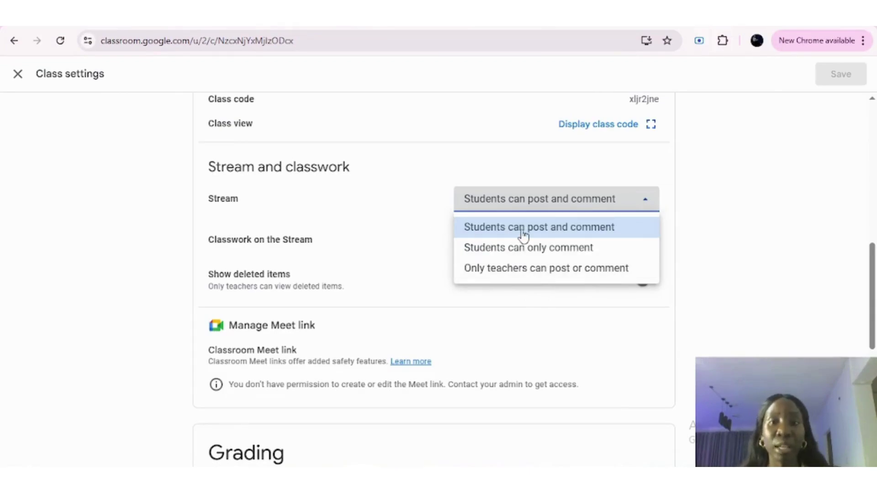
pyautogui.click(349, 233)
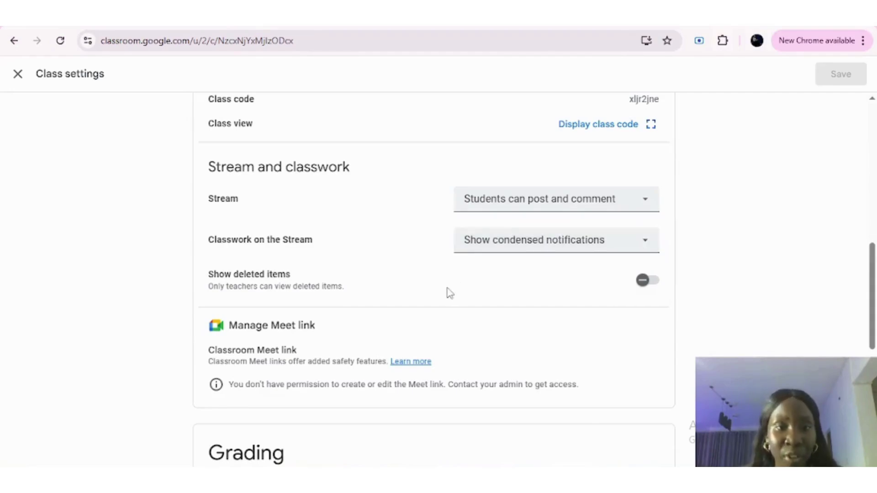
# Look through the grading, invite code and class details settings, and close the class settings to return to the stream.
pyautogui.scroll(-5, 448, 295)
pyautogui.scroll(-3, 450, 293)
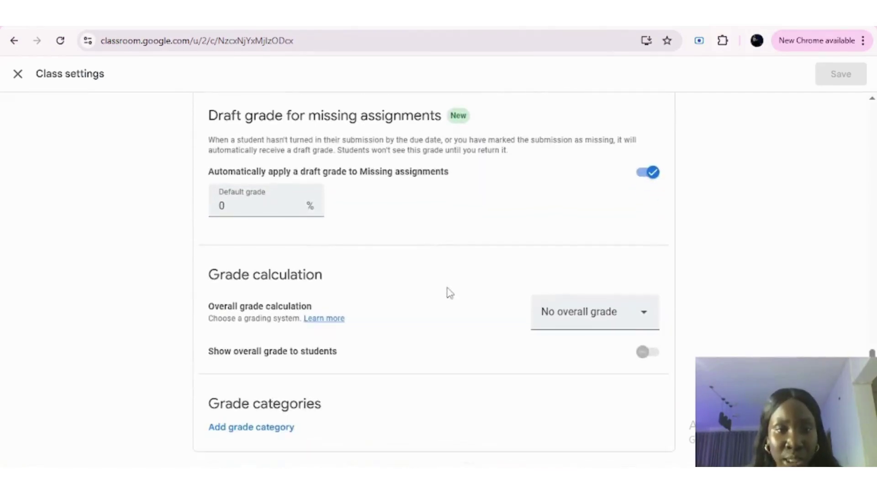
pyautogui.scroll(10, 450, 294)
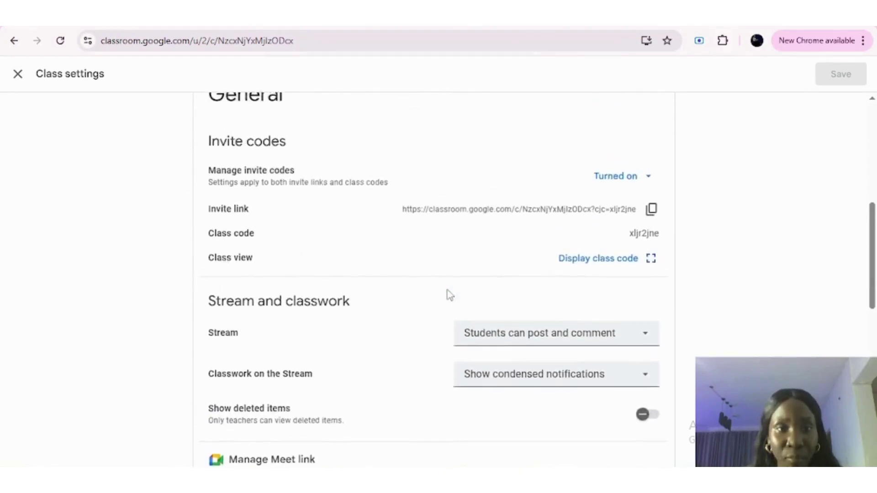
pyautogui.scroll(3, 447, 295)
pyautogui.scroll(-4, 448, 295)
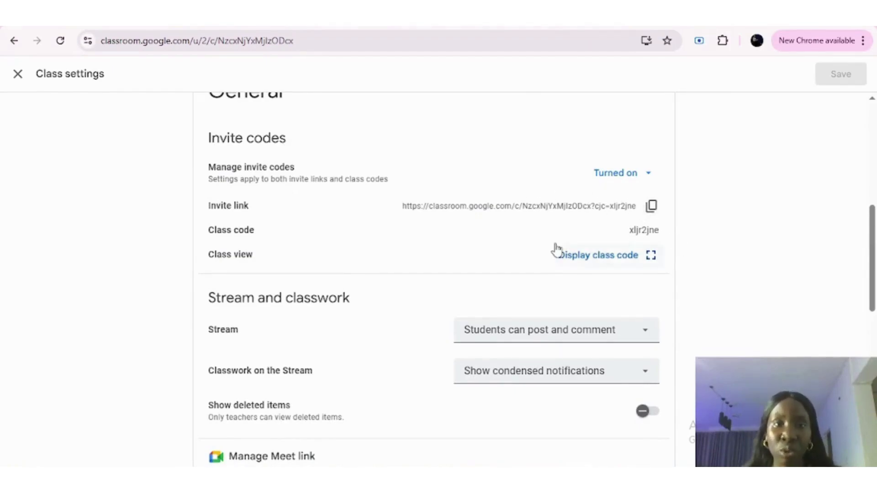
pyautogui.scroll(7, 556, 250)
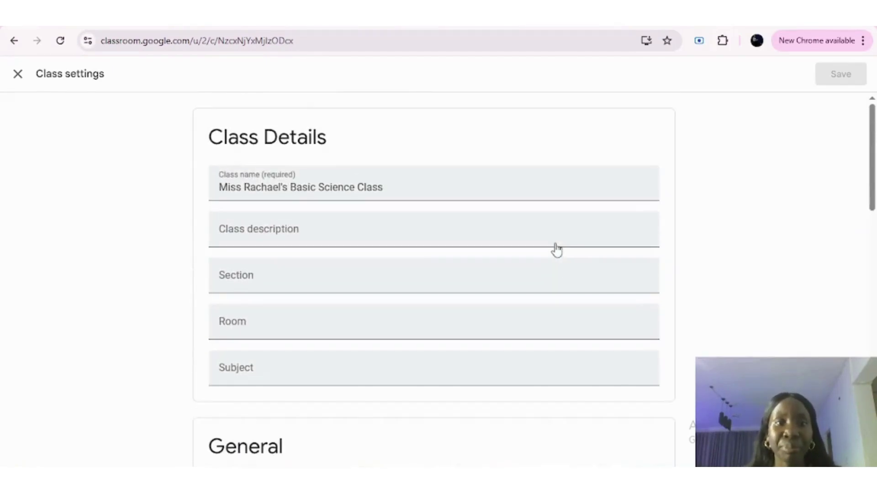
pyautogui.click(18, 74)
pyautogui.scroll(3, 345, 293)
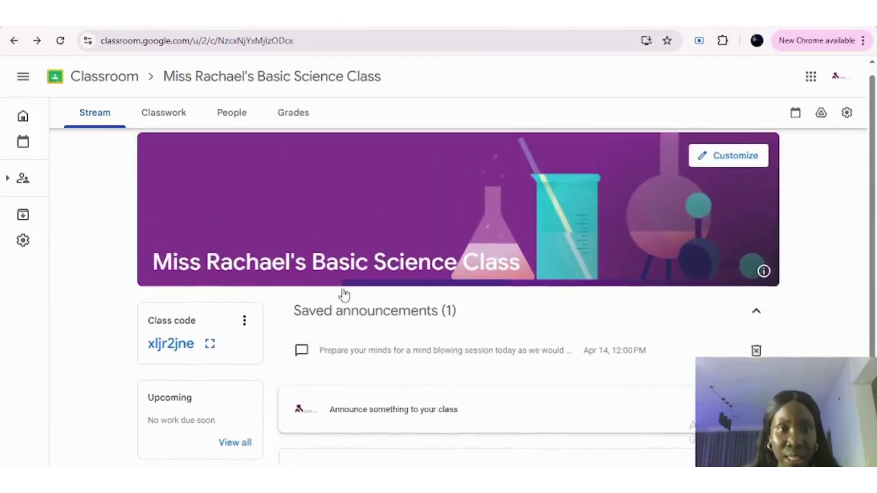
# Create a new Material post in the class's Classwork and title it "The Solar System".
pyautogui.click(156, 115)
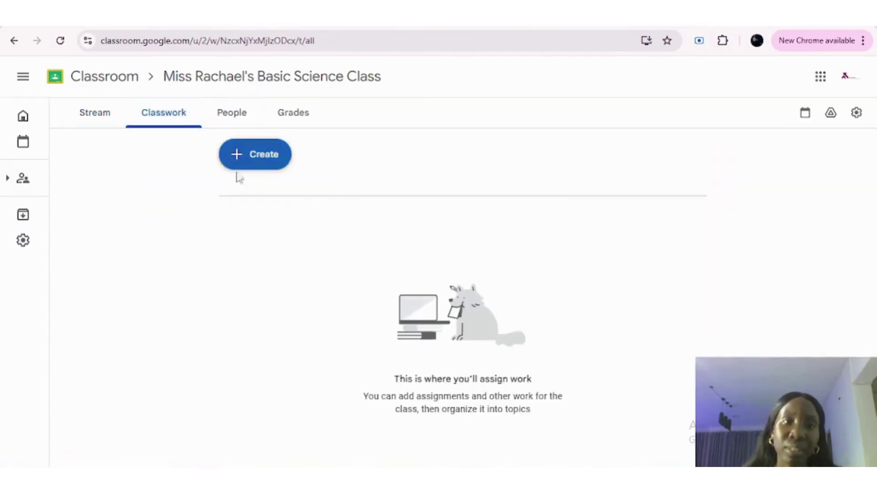
pyautogui.click(254, 164)
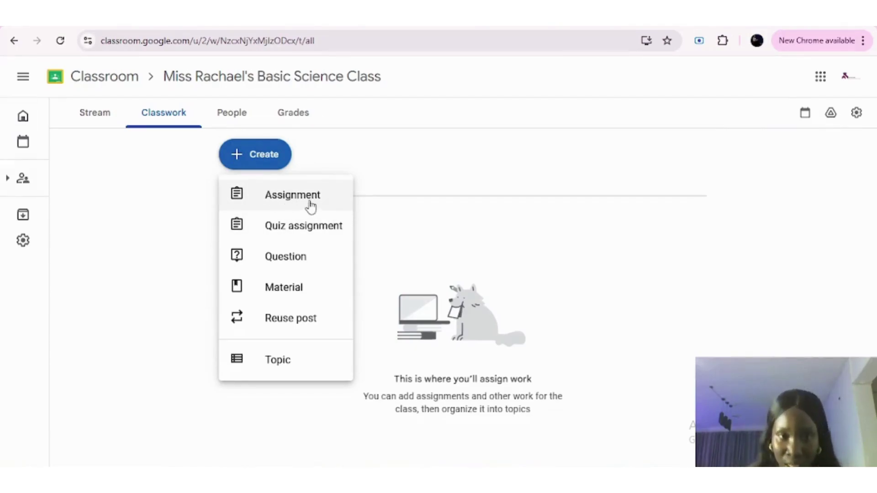
pyautogui.click(296, 290)
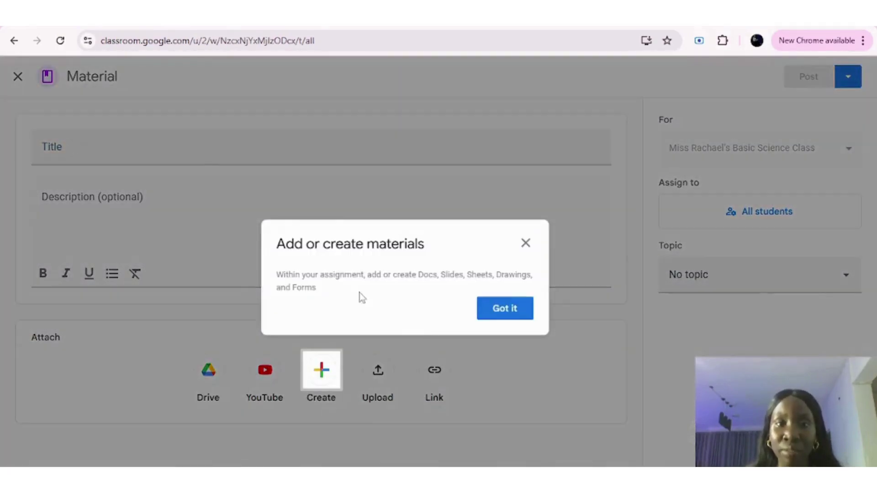
pyautogui.click(526, 243)
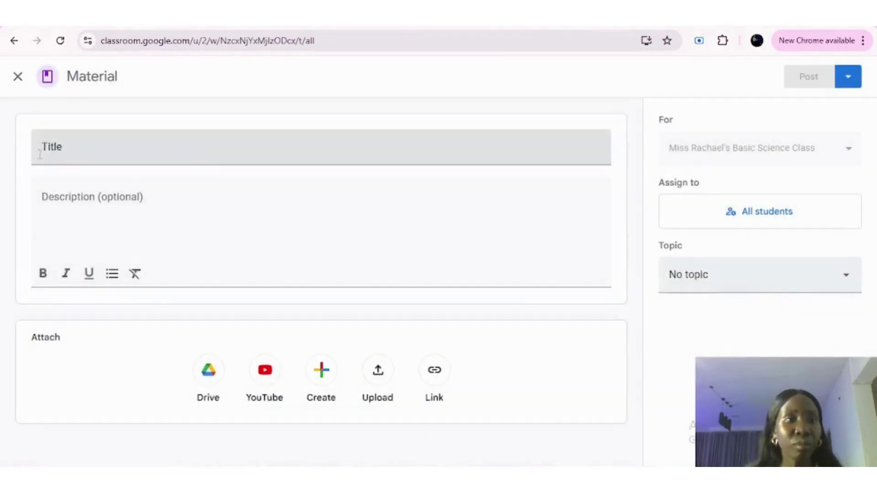
pyautogui.click(55, 151)
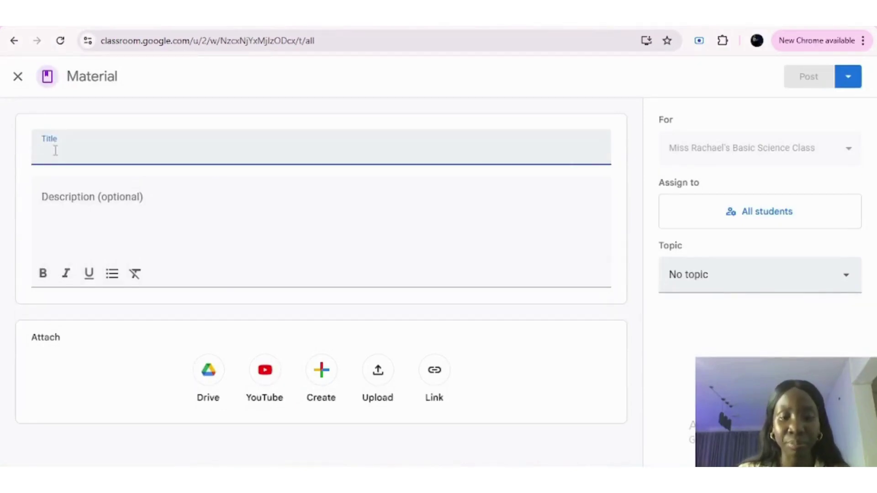
pyautogui.write('The Sol')
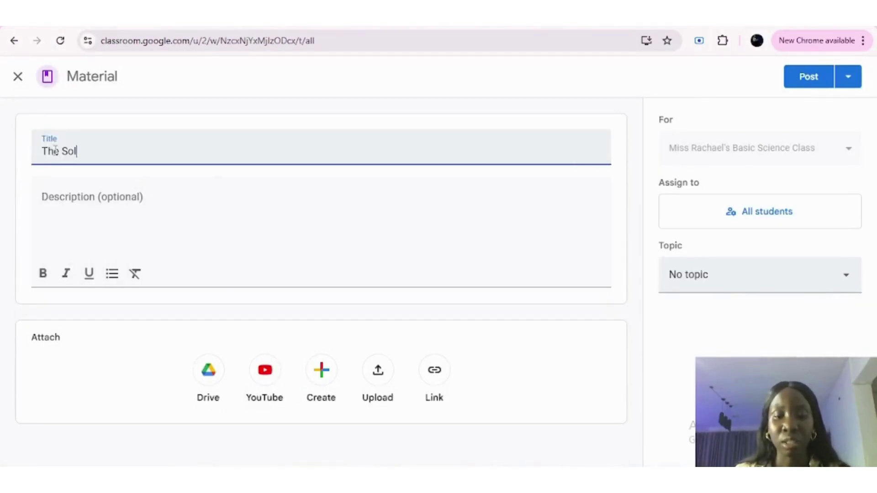
pyautogui.write('ar System')
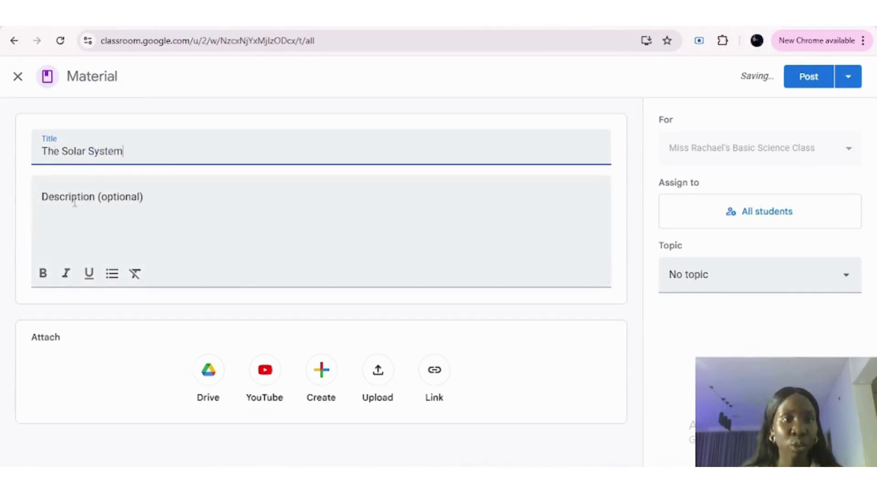
pyautogui.click(61, 202)
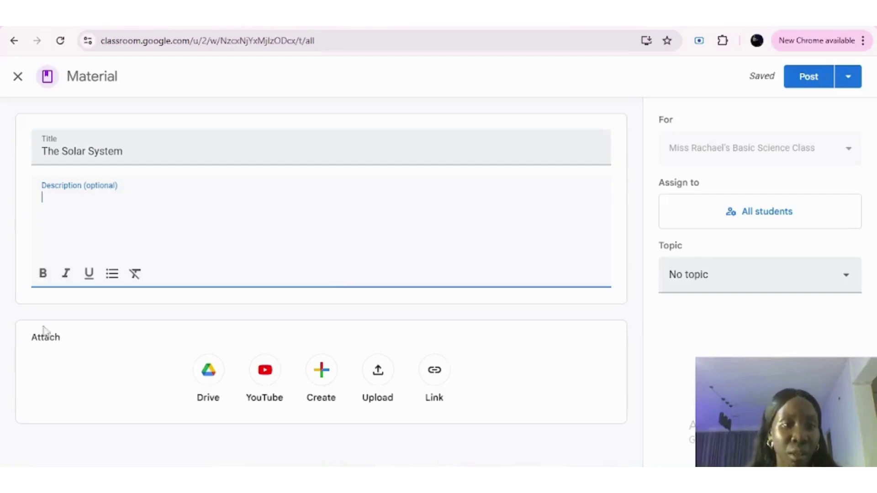
pyautogui.click(79, 352)
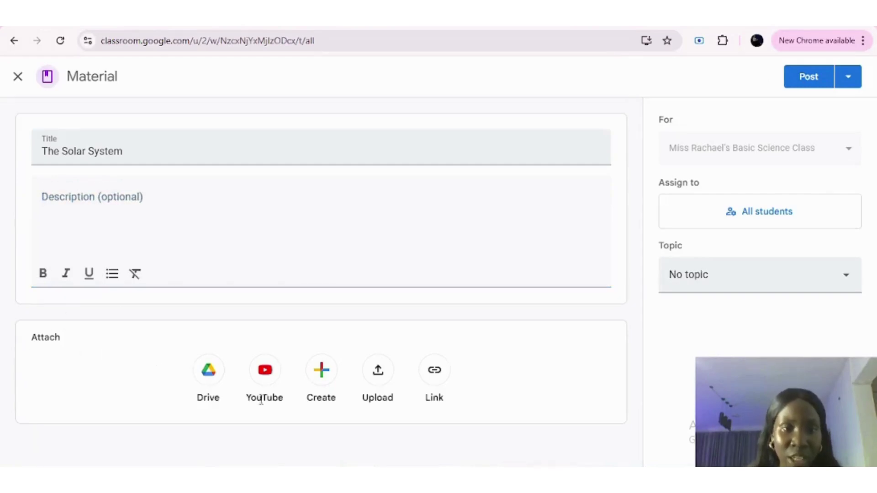
# Upload the "IoT Load Monitoring for LHN" Word document from the Downloads folder as an attachment to the material.
pyautogui.click(379, 379)
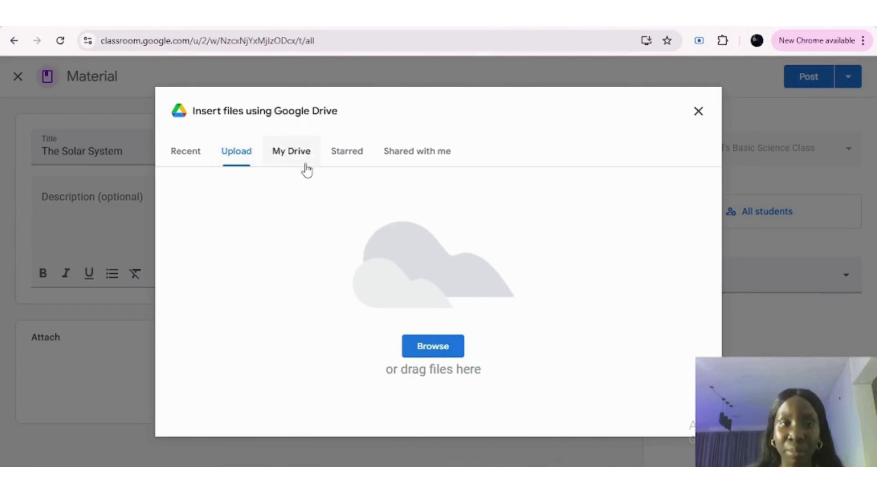
pyautogui.click(422, 347)
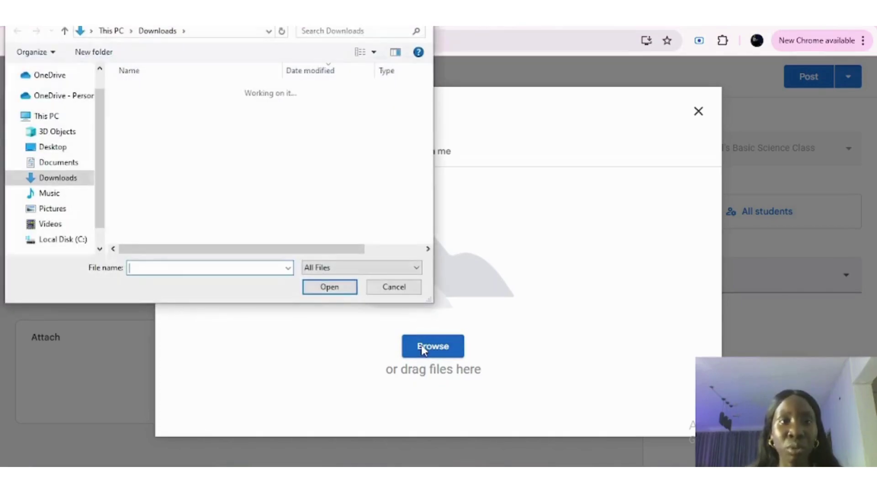
pyautogui.scroll(-2, 169, 185)
pyautogui.scroll(-6, 168, 183)
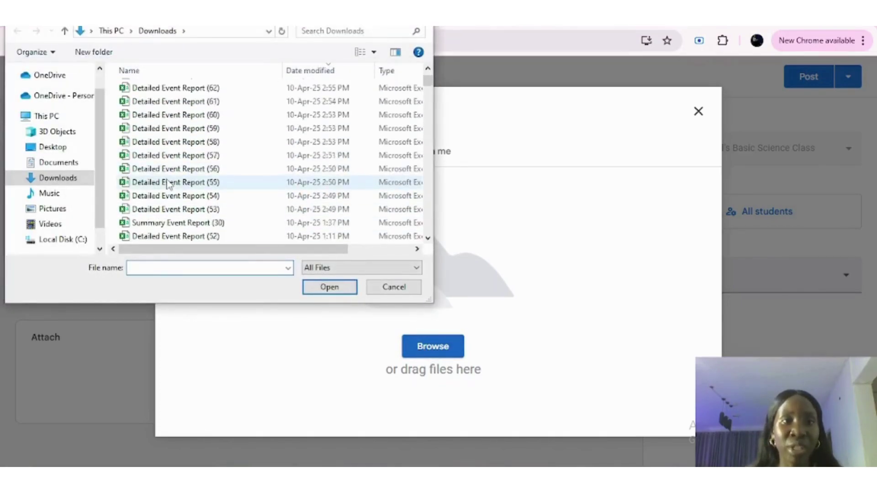
pyautogui.scroll(9, 168, 183)
pyautogui.click(335, 31)
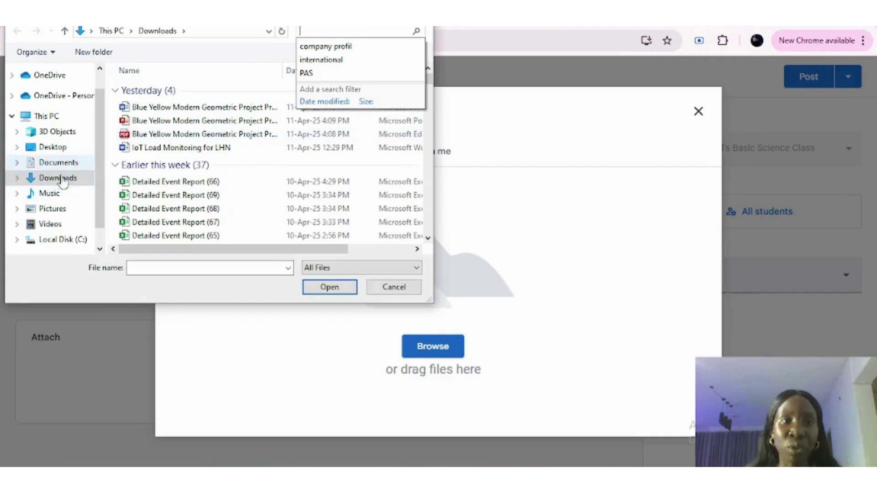
pyautogui.click(154, 148)
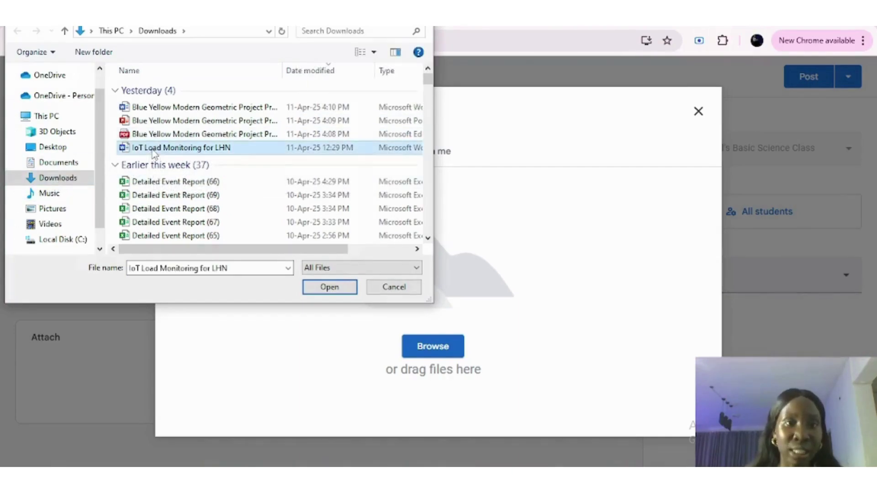
pyautogui.click(327, 288)
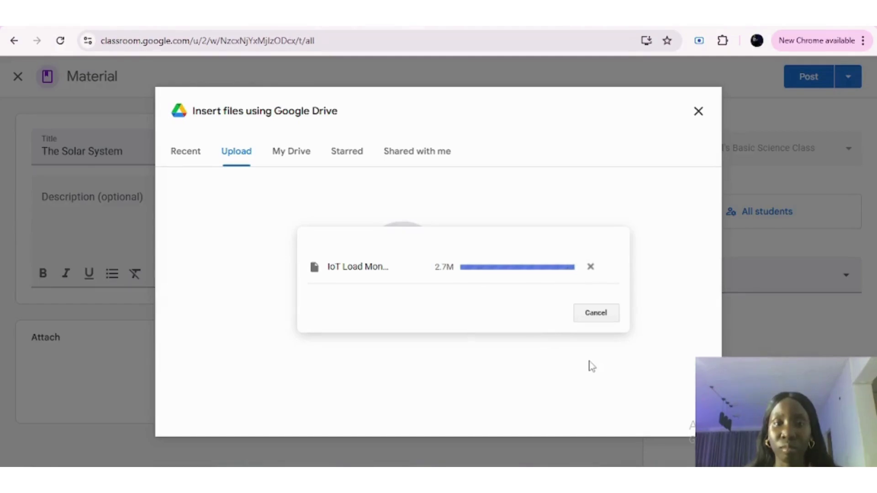
# Enter "This is the note for today." as the material's description.
pyautogui.scroll(-1, 492, 312)
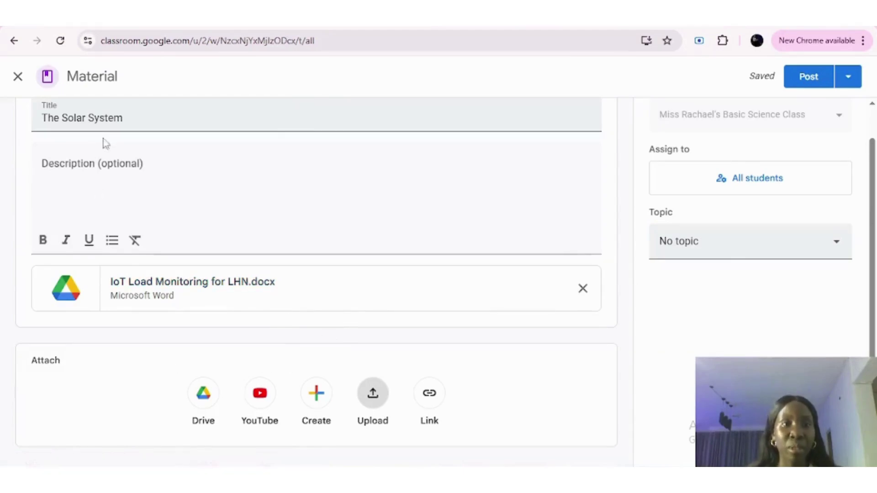
pyautogui.click(92, 163)
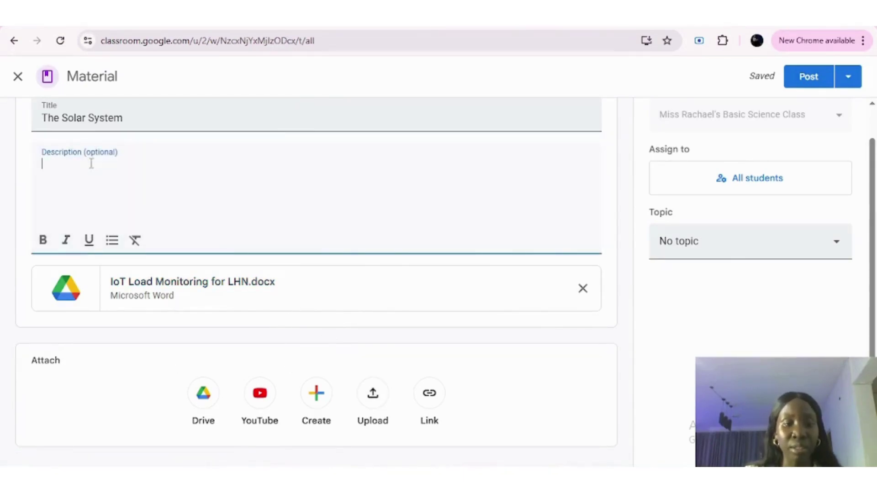
pyautogui.write('Read')
pyautogui.press('BackSpace')
pyautogui.press('BackSpace')
pyautogui.press('BackSpace')
pyautogui.press('BackSpace')
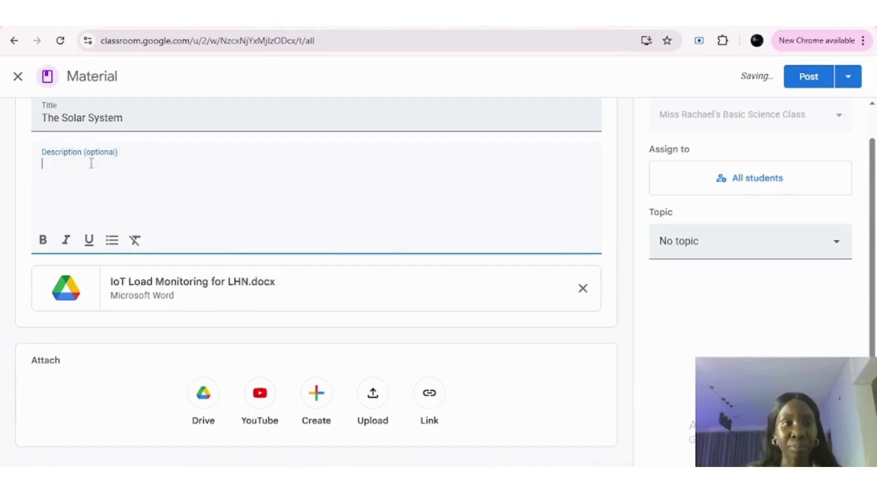
pyautogui.write('This is t')
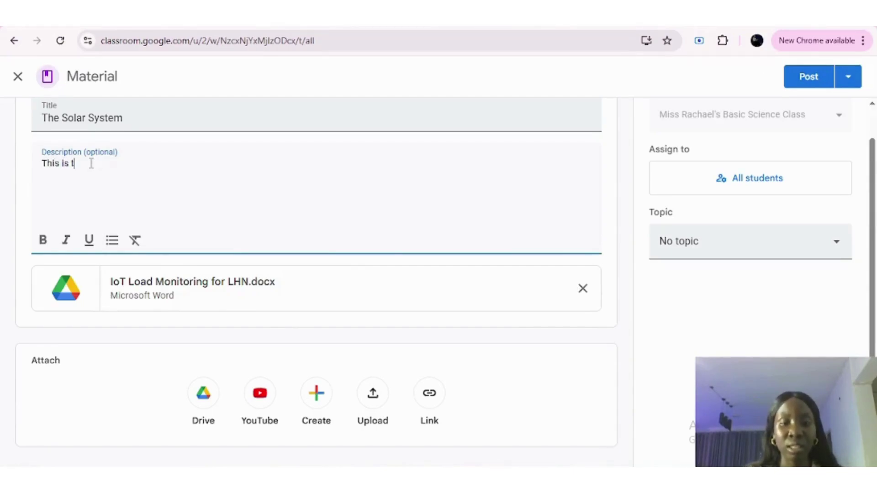
pyautogui.write('he note for to')
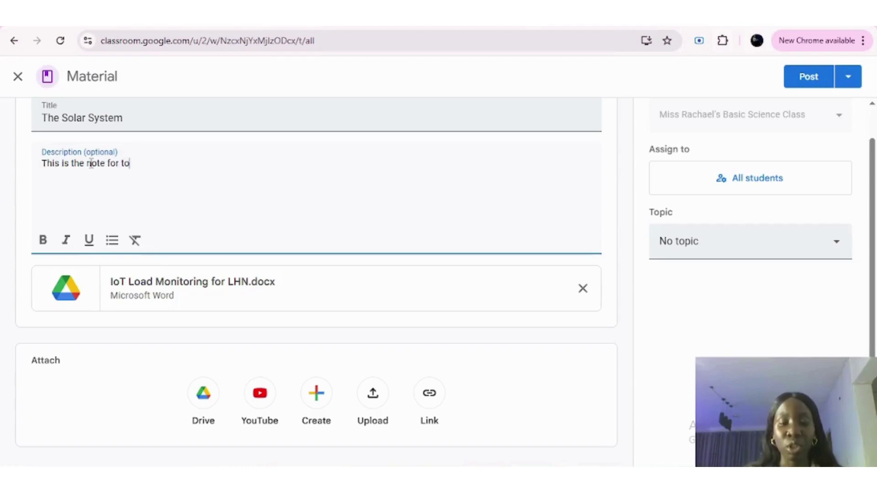
pyautogui.write('day.')
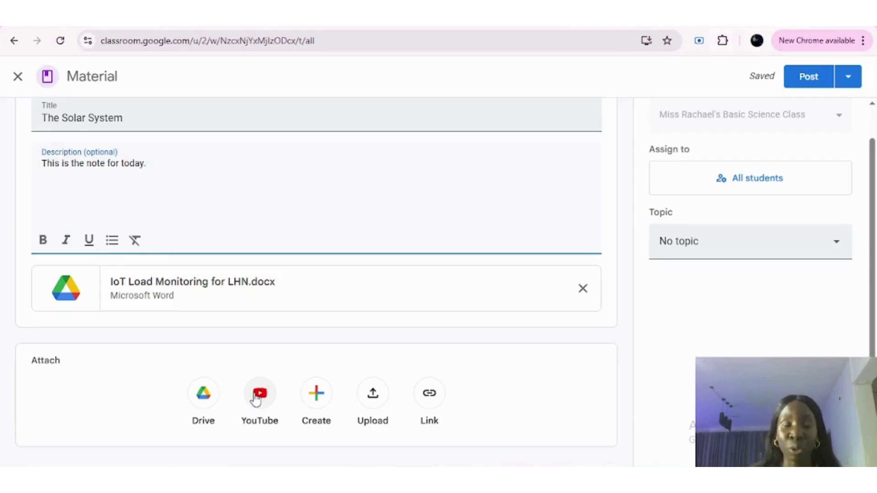
# Attach the "Solar System 101 | National Geographic" YouTube video to the material using the copied video link.
pyautogui.click(256, 399)
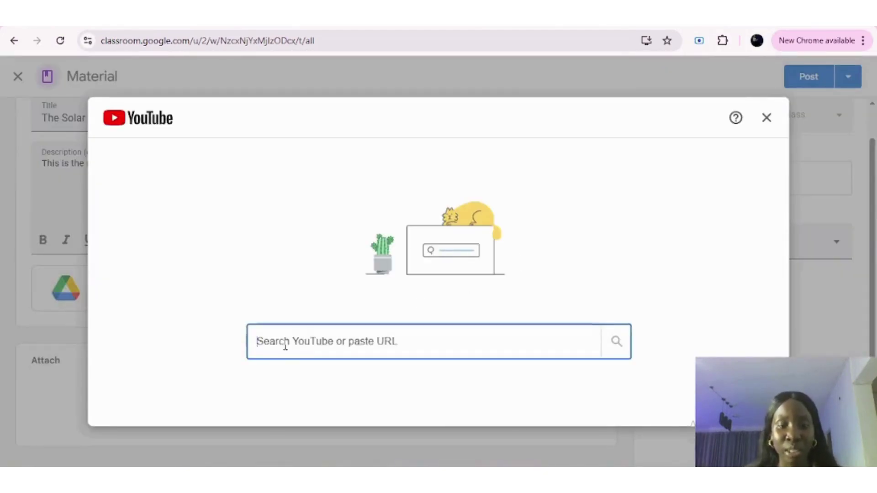
pyautogui.write('https://www.youtube.com/watch?v=libKVRa01L8&pp=ygUMc29sYXIgc3lzdGVt')
pyautogui.click(621, 348)
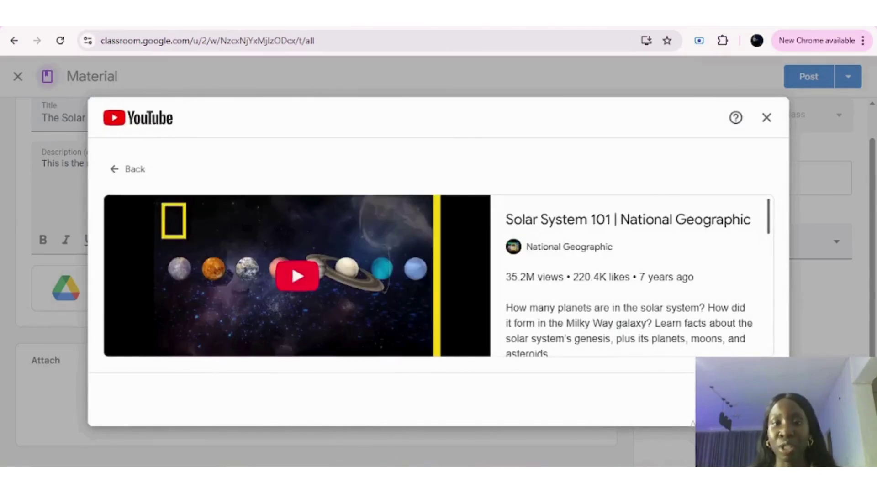
pyautogui.click(743, 400)
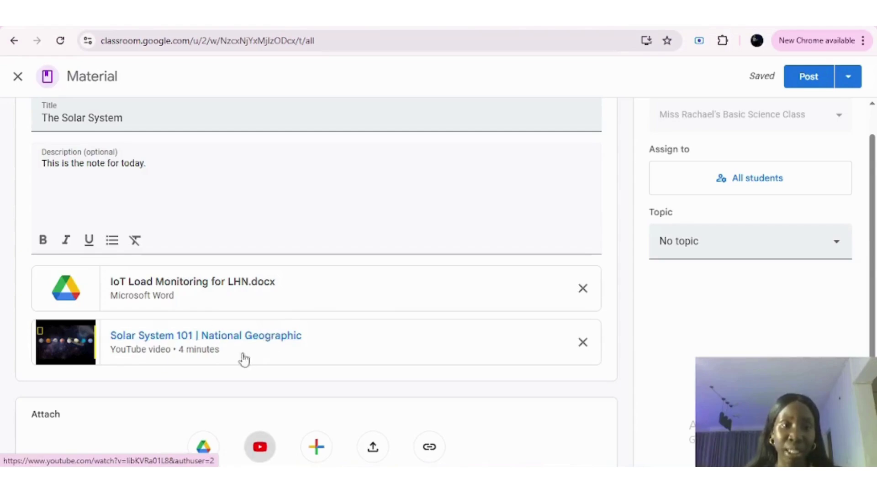
pyautogui.scroll(-1, 290, 362)
pyautogui.scroll(2, 292, 363)
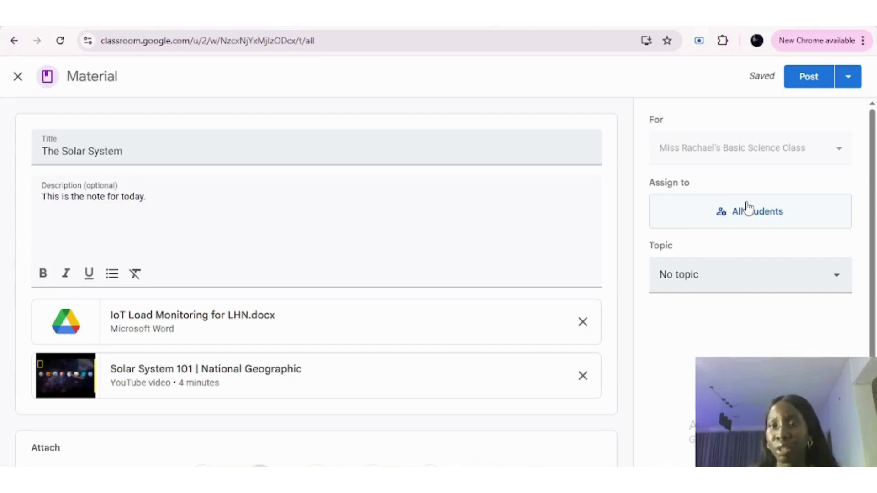
# Place the material under a new topic named "Solar System" and post it to the class.
pyautogui.click(834, 276)
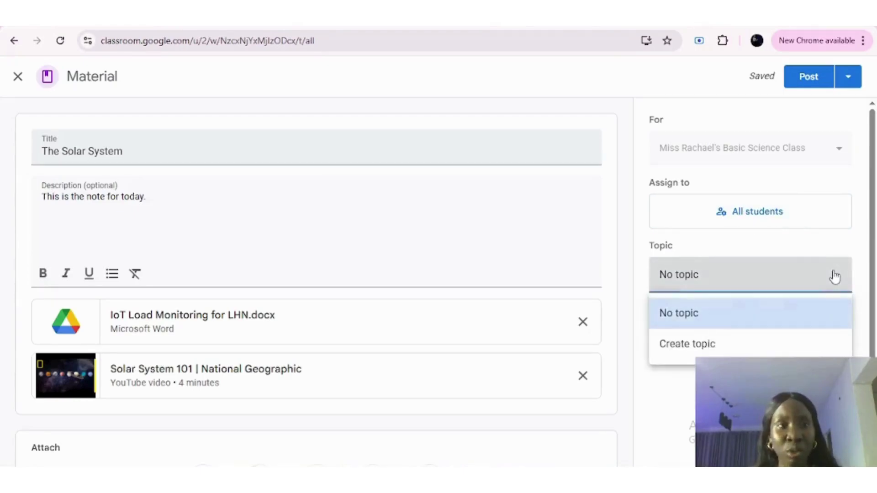
pyautogui.click(693, 354)
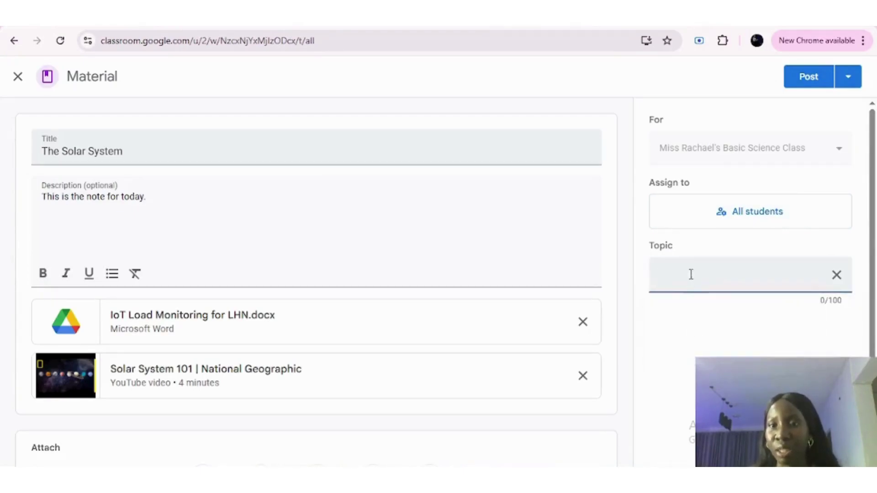
pyautogui.write('So')
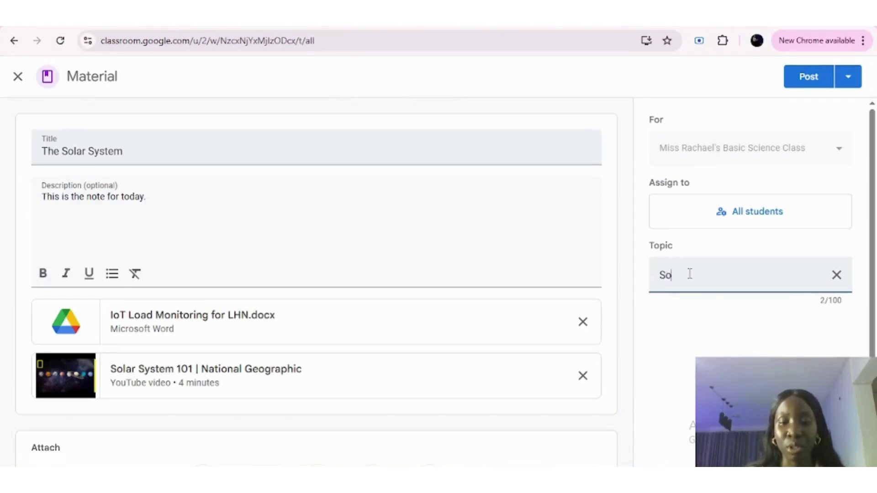
pyautogui.write('lar System')
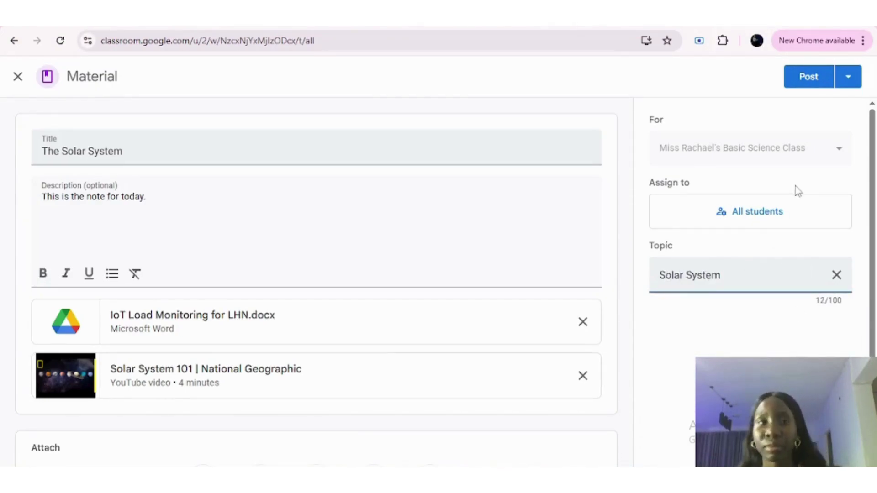
pyautogui.click(711, 146)
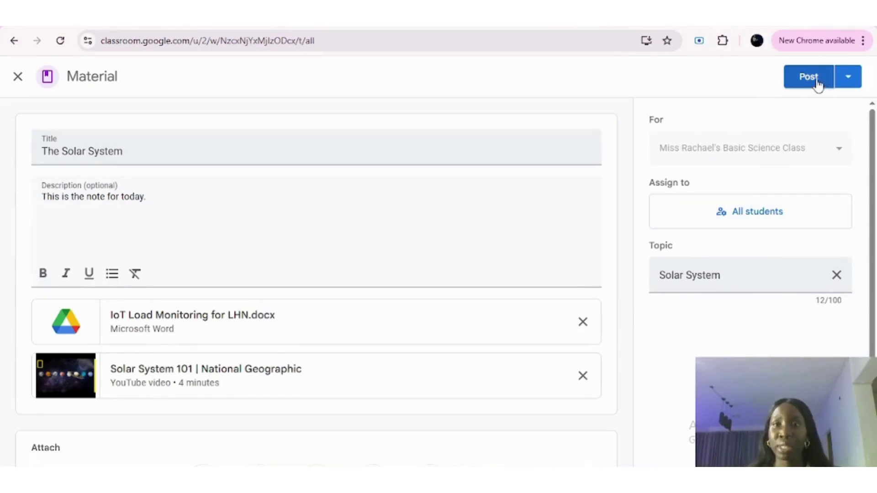
pyautogui.click(849, 86)
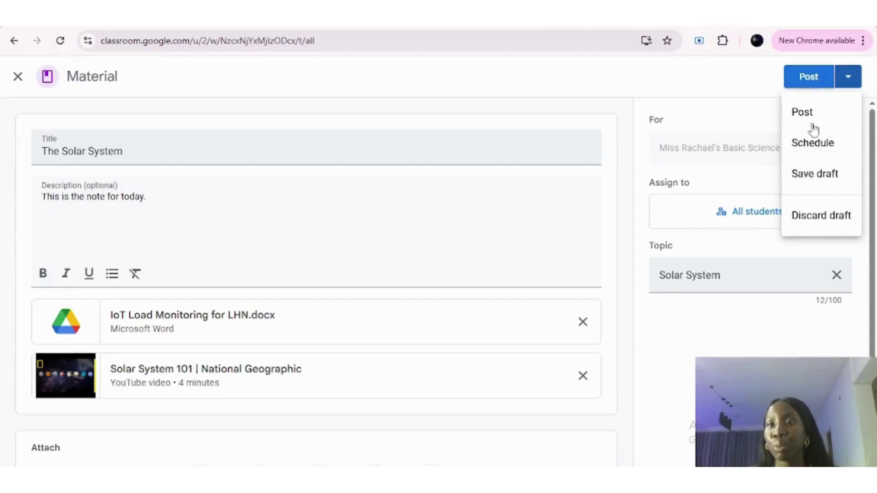
pyautogui.click(815, 81)
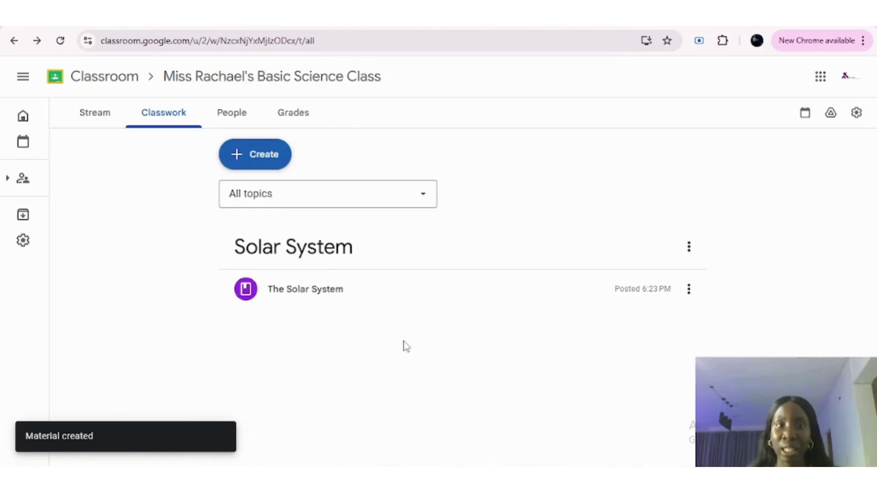
# Create a new Assignment in the class's Classwork, dismissing the rubric tip, and title it "The Solar System".
pyautogui.click(267, 156)
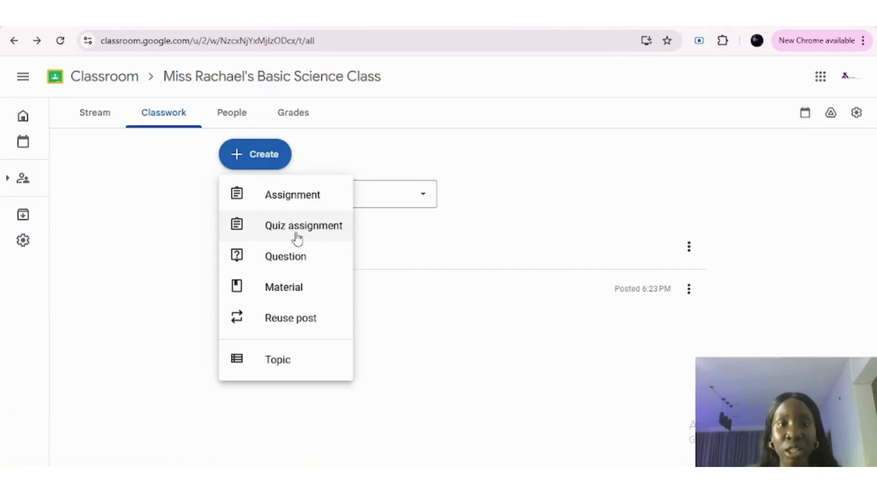
pyautogui.click(289, 193)
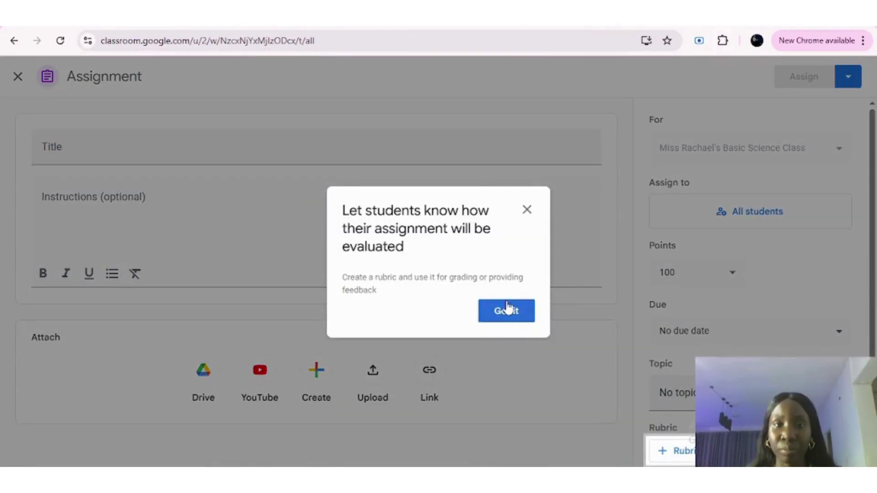
pyautogui.click(497, 315)
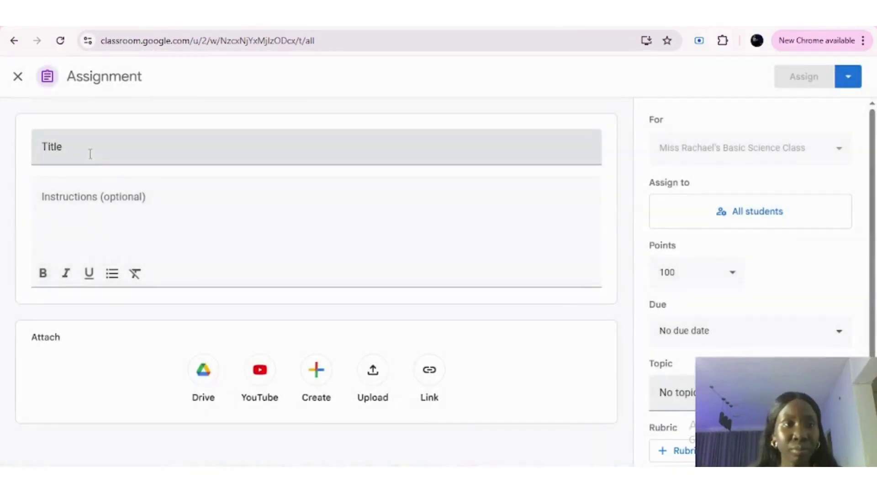
pyautogui.click(57, 148)
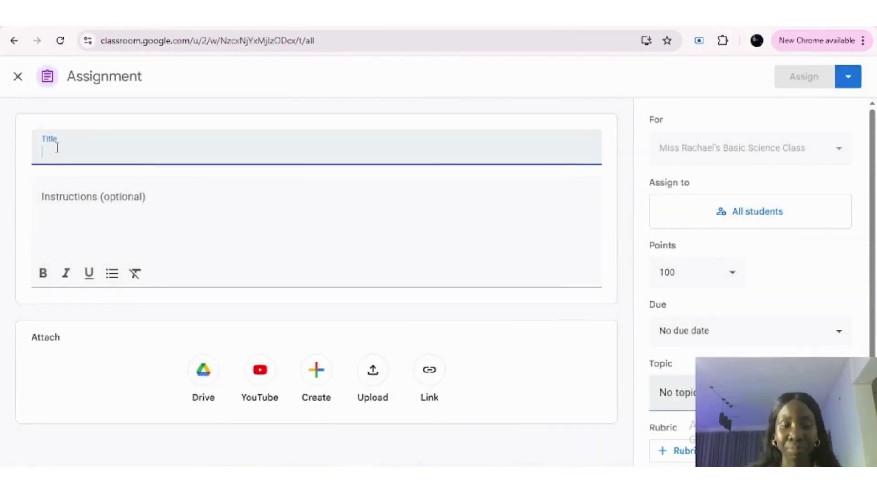
pyautogui.write('The Solar Sys')
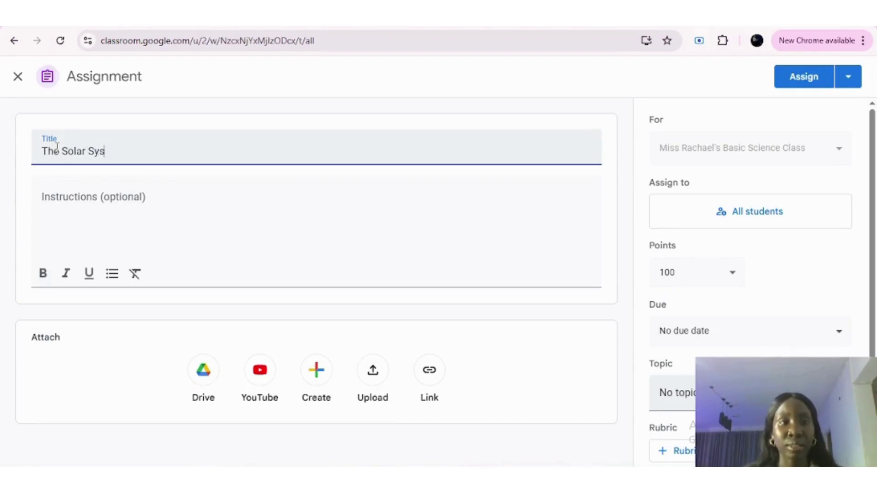
pyautogui.write('teme')
pyautogui.press('BackSpace')
pyautogui.press('BackSpace')
pyautogui.write('e')
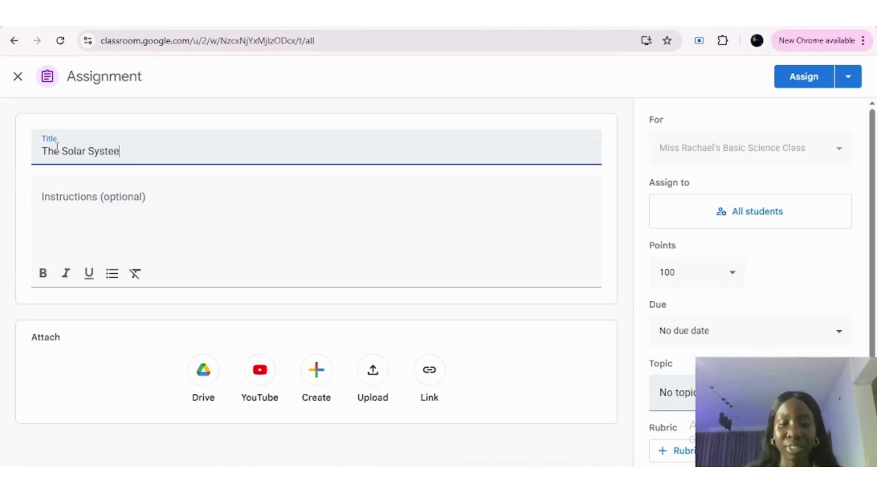
pyautogui.press('BackSpace')
pyautogui.write('m')
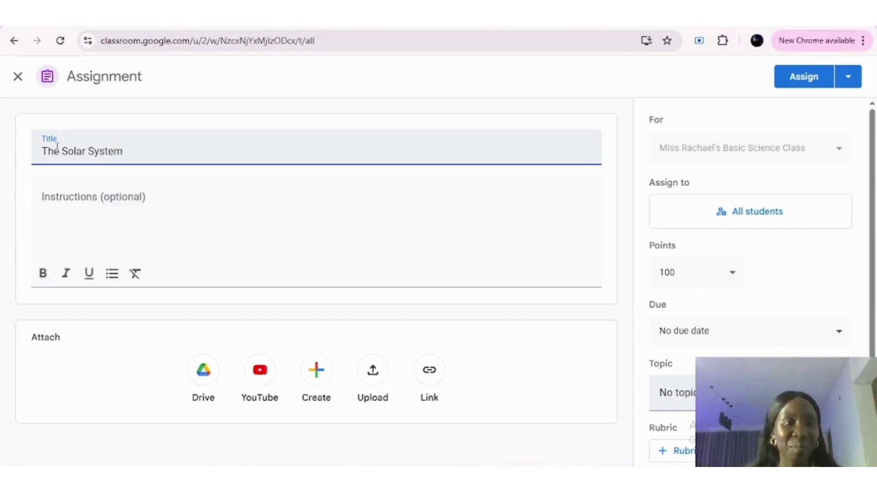
# Dismiss the classwork ordering tip and enter "Attempt all questions and give detailed explaination" as the assignment's instructions.
pyautogui.click(98, 199)
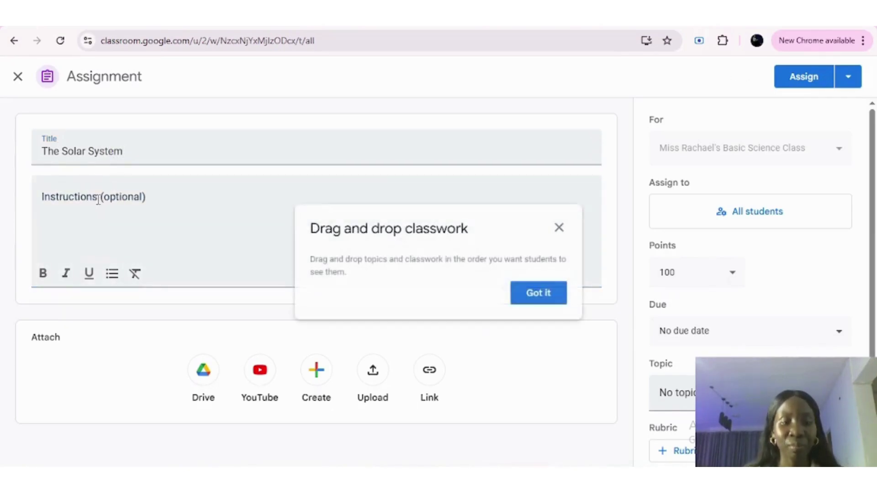
pyautogui.click(529, 297)
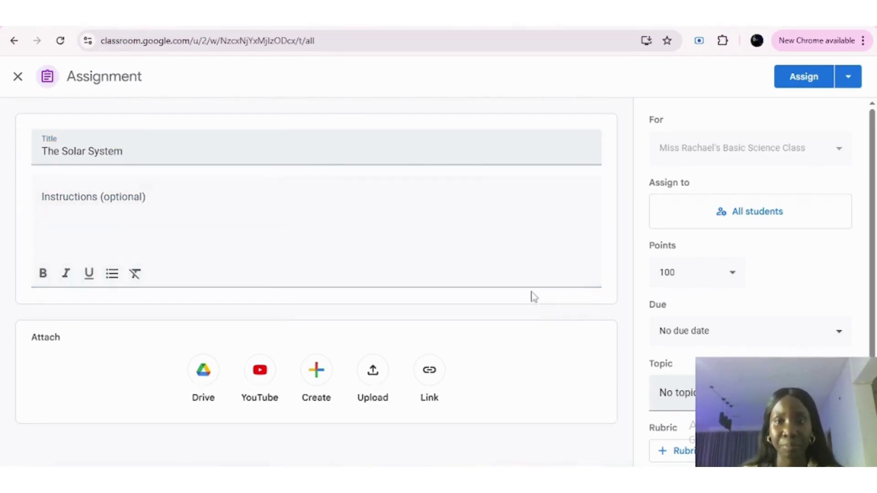
pyautogui.click(51, 194)
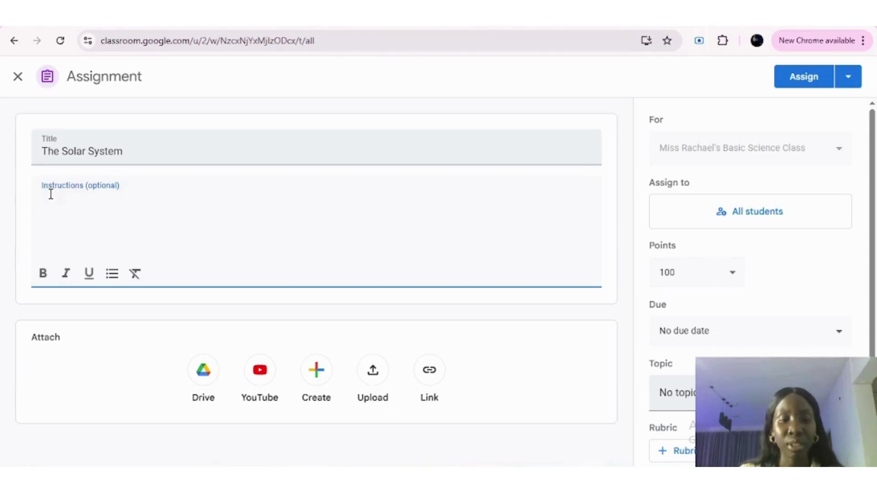
pyautogui.write('Attemop')
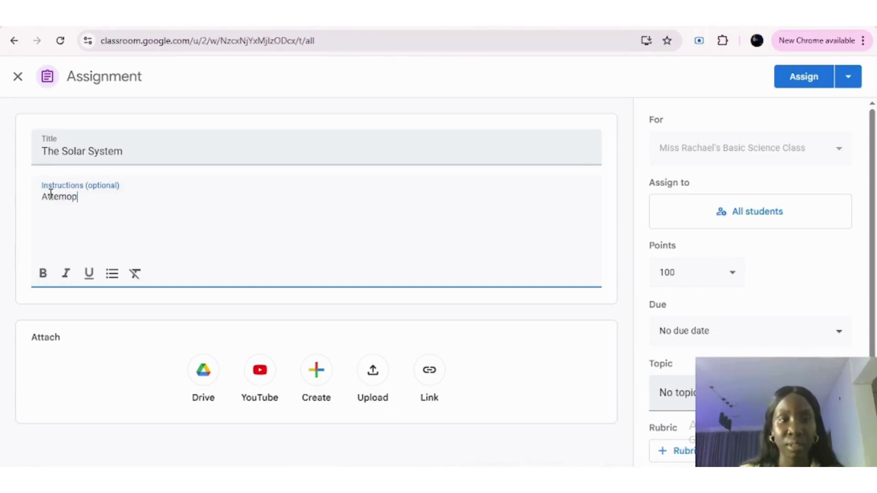
pyautogui.press('BackSpace')
pyautogui.press('BackSpace')
pyautogui.write('p')
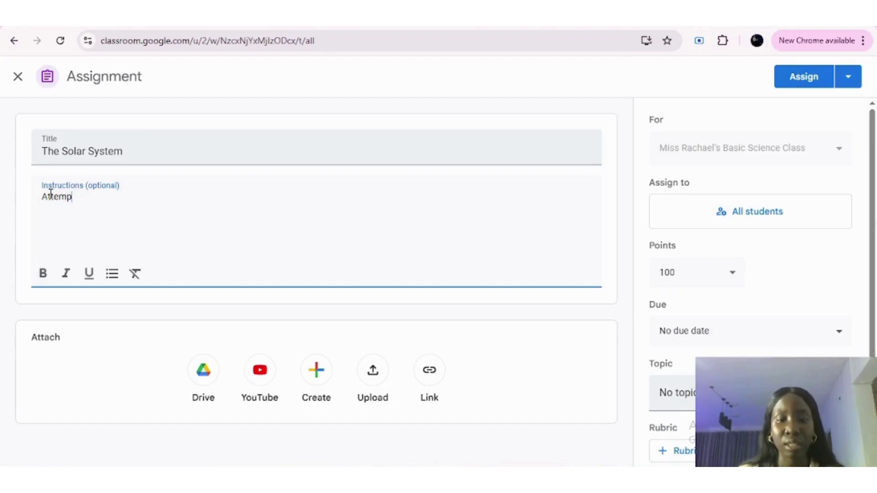
pyautogui.write('t all ')
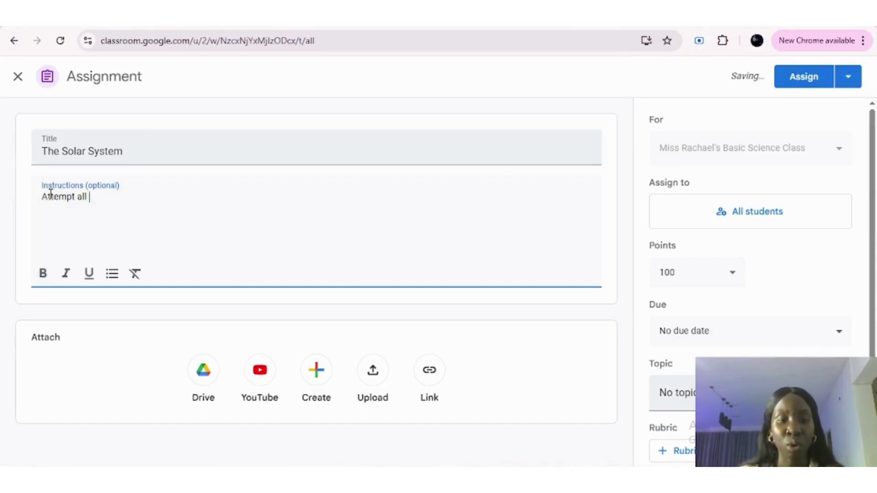
pyautogui.write('questions and ')
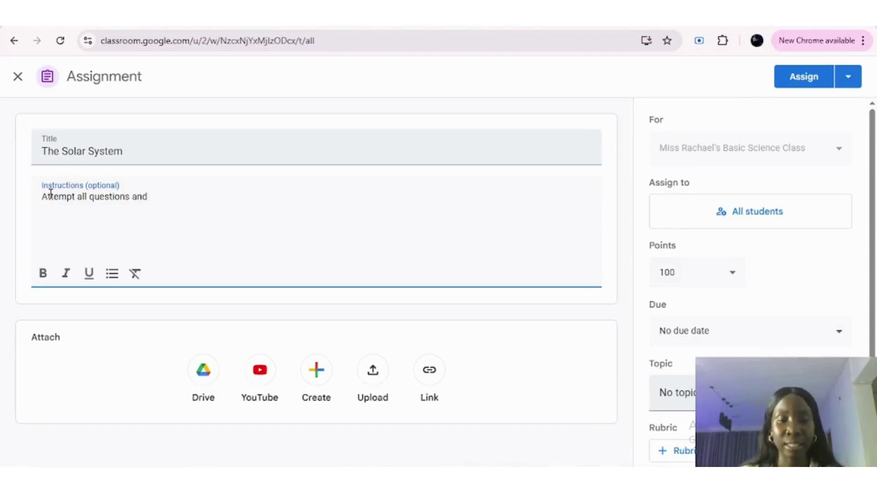
pyautogui.write('gi')
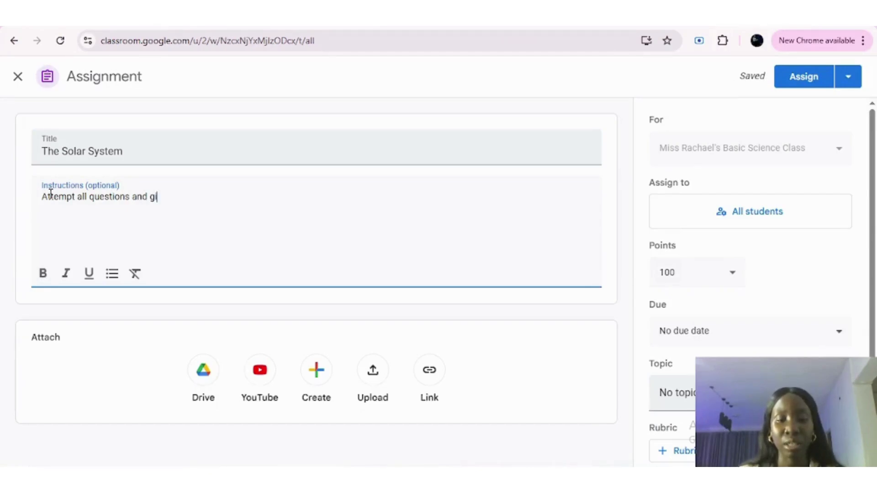
pyautogui.write('ve ')
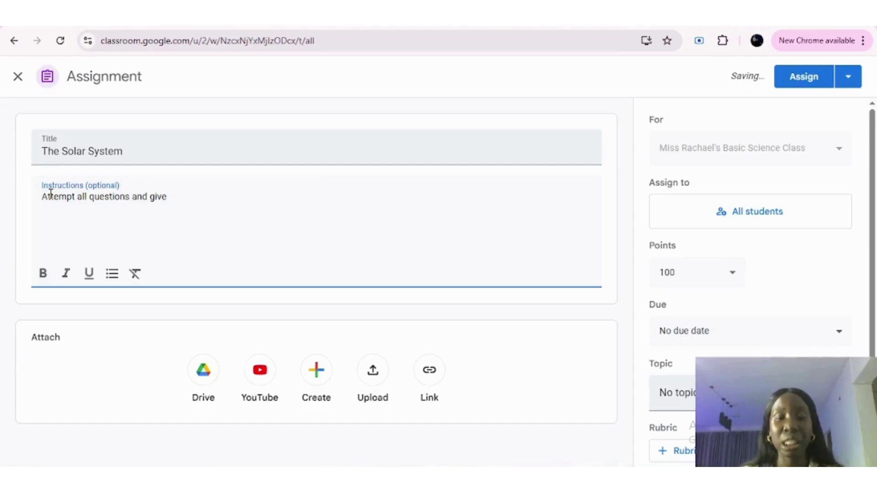
pyautogui.write('detailed ')
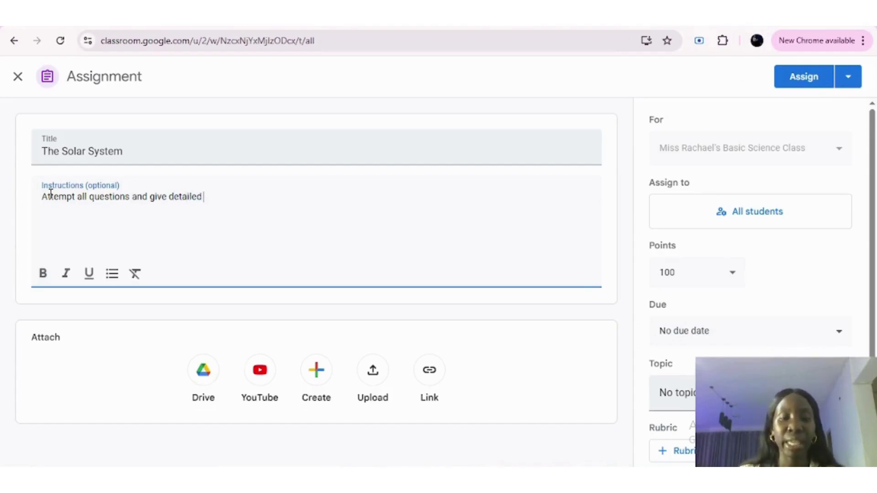
pyautogui.write('explai')
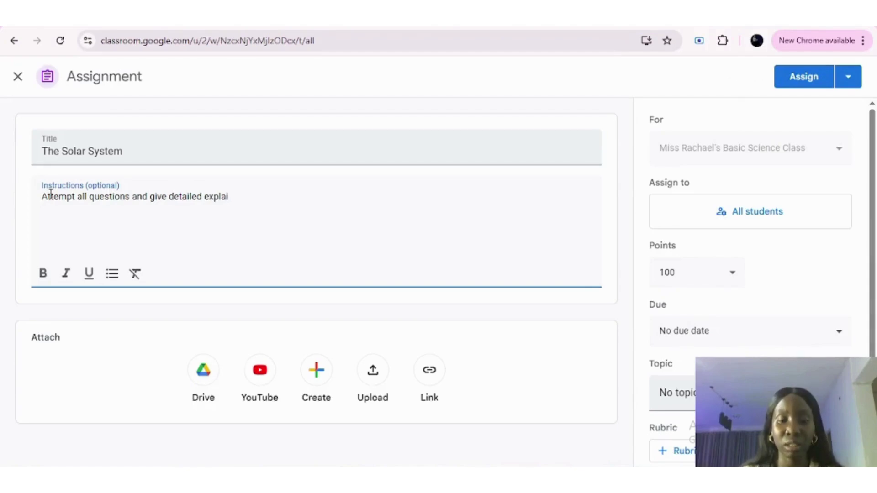
pyautogui.write('nation')
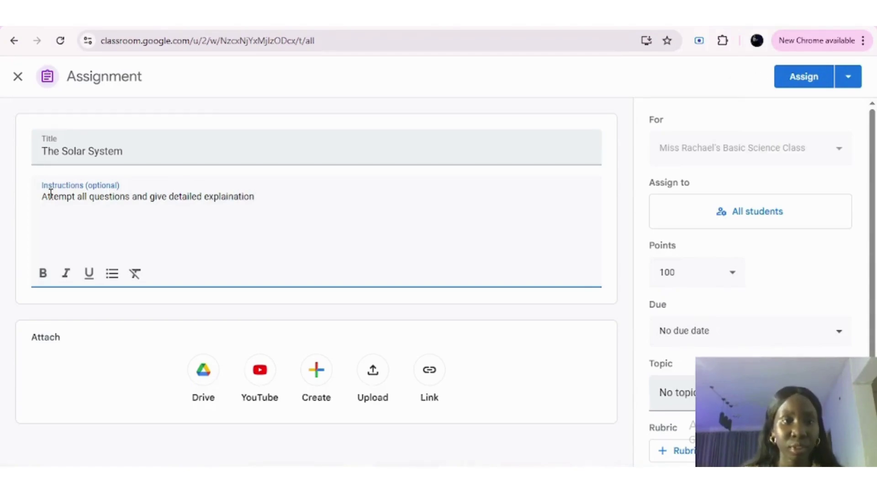
# Correct the misspelled last word of the assignment's instructions to "explanation" using the suggested spelling.
pyautogui.click(94, 305)
pyautogui.scroll(-1, 88, 294)
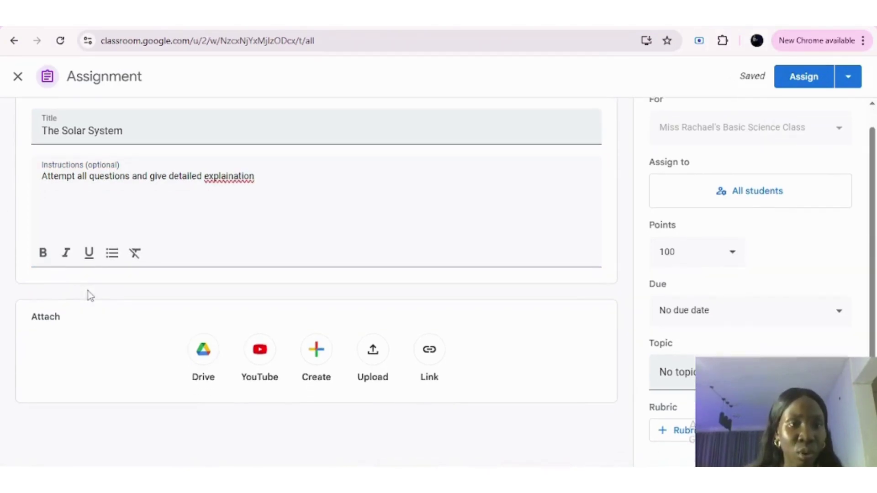
pyautogui.click(231, 177)
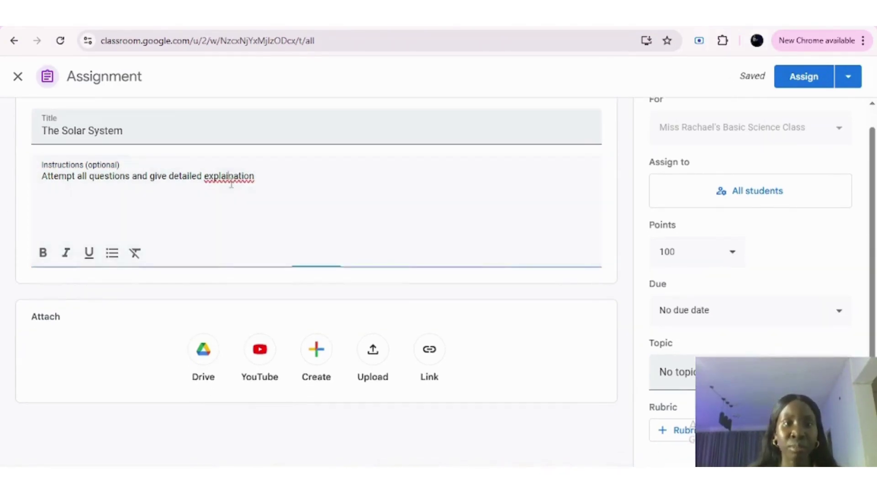
pyautogui.rightClick(231, 177)
pyautogui.click(270, 182)
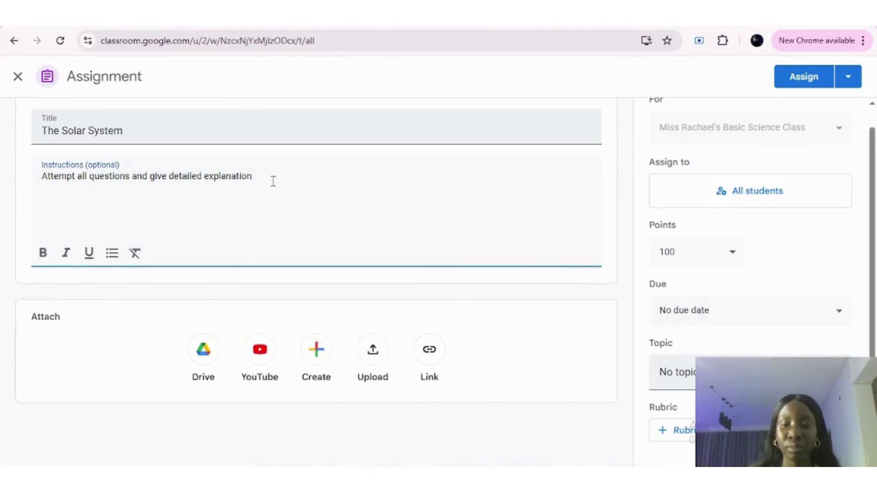
# Start a bulleted list below the instruction sentence with "What is the solar system" as its first question, and begin a second bullet.
pyautogui.press('Return')
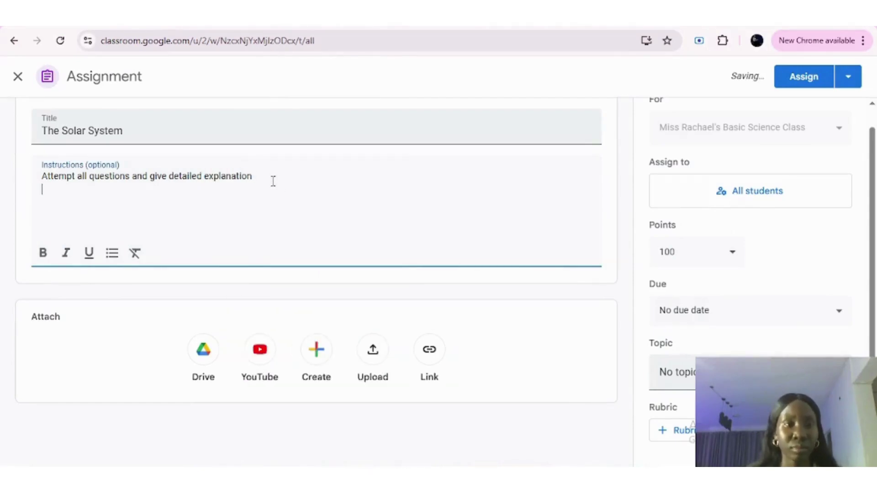
pyautogui.click(110, 254)
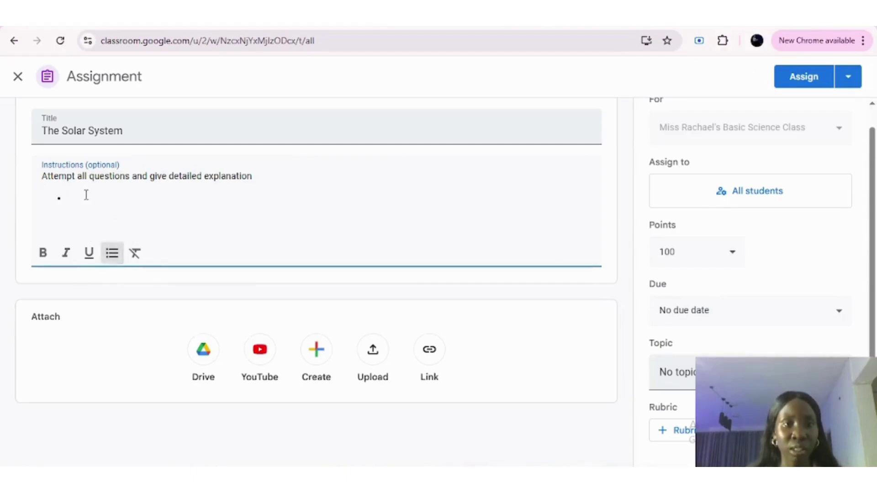
pyautogui.write('W')
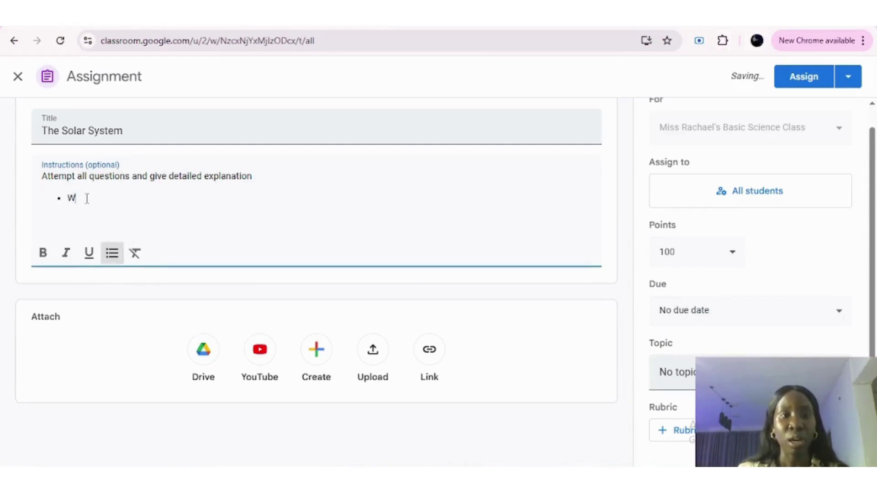
pyautogui.write('hat is ')
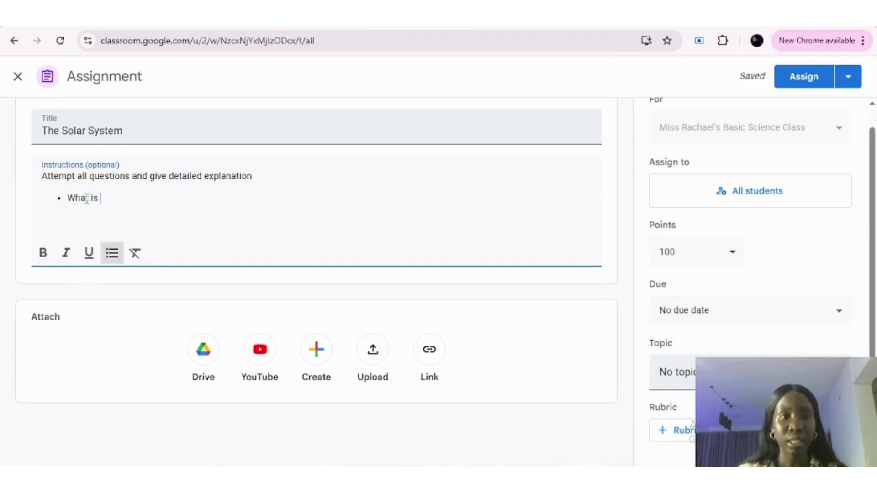
pyautogui.write('the solar')
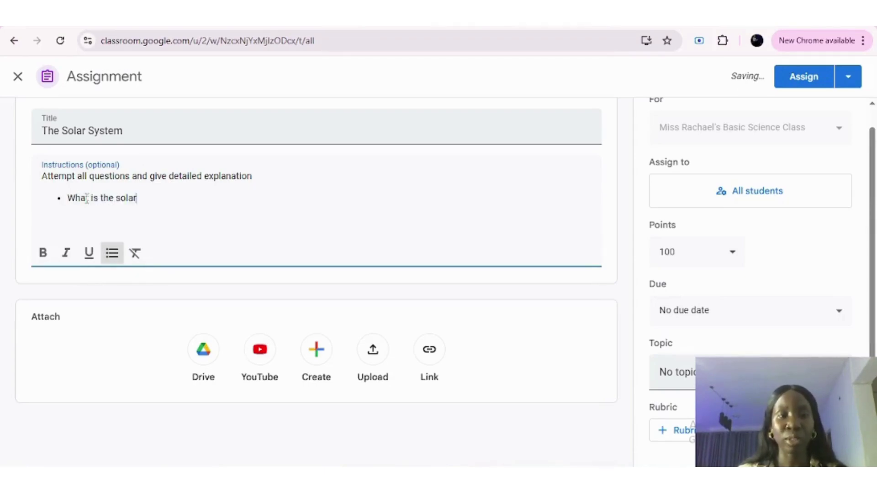
pyautogui.write(' system')
pyautogui.press('Return')
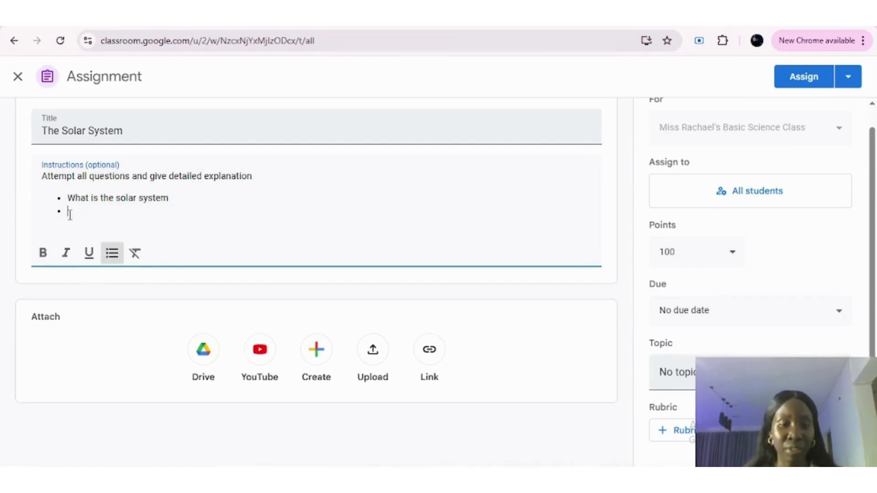
# Add the bullets "identifying the order of the planets" and "describing their characteristics, and learning about the asteroid belt, Kuiper belt, and Oort cloud.".
pyautogui.write('identifying the order of the planets, describing their characteristics, and learning about the asteroid belt, Kuiper belt, and Oort cloud.')
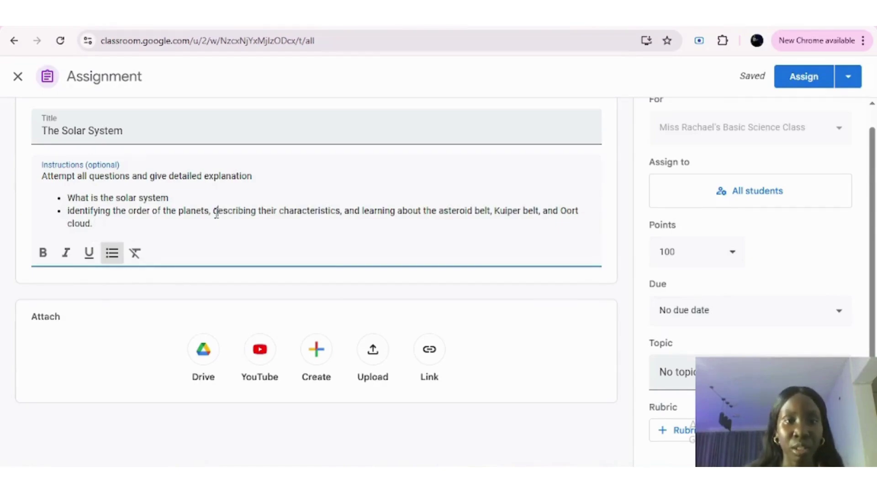
pyautogui.press('BackSpace')
pyautogui.press('BackSpace')
pyautogui.press('Return')
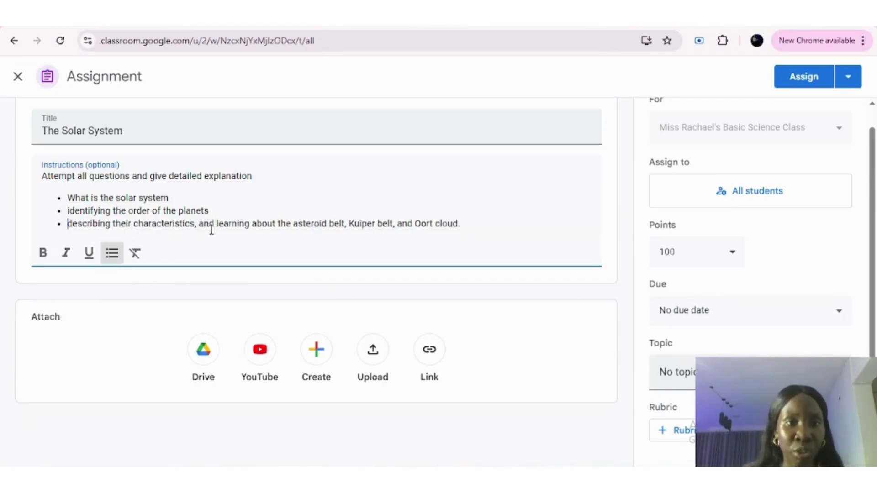
# Remove "and" before "learning" in the third bullet and split the text from "learning about the asteroid belt" onward into a fourth bullet.
pyautogui.click(216, 224)
pyautogui.press('BackSpace')
pyautogui.press('BackSpace')
pyautogui.press('BackSpace')
pyautogui.press('BackSpace')
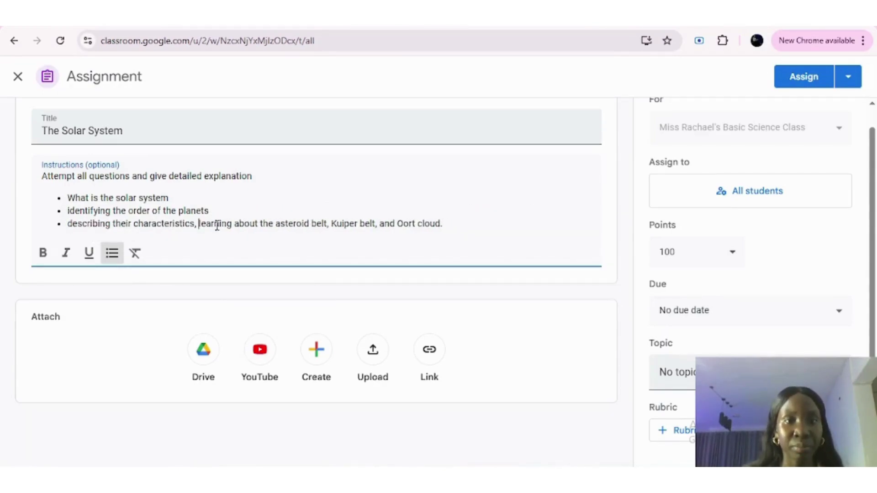
pyautogui.press('BackSpace')
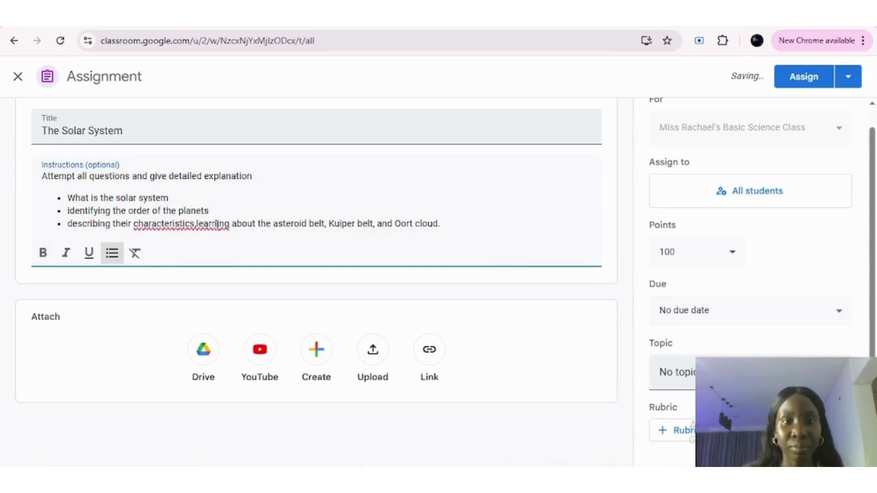
pyautogui.press('Return')
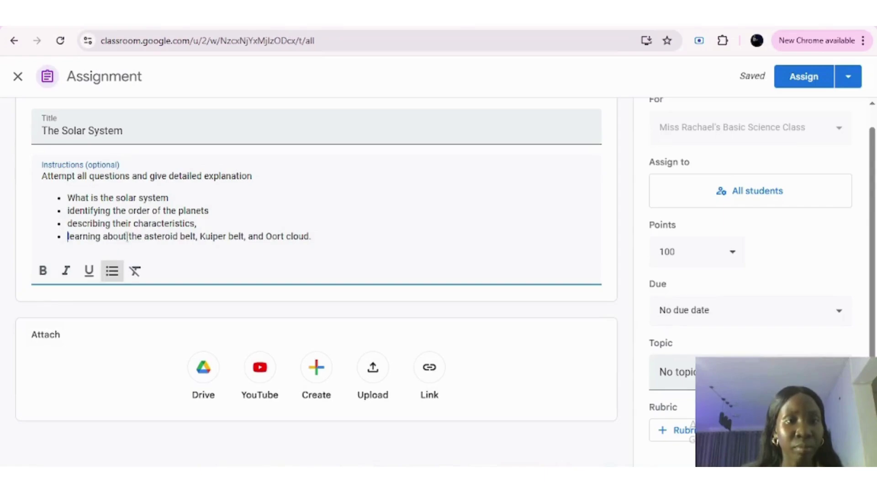
# Shorten the word "learning" to "learn" at the start of the fourth bullet.
pyautogui.click(100, 236)
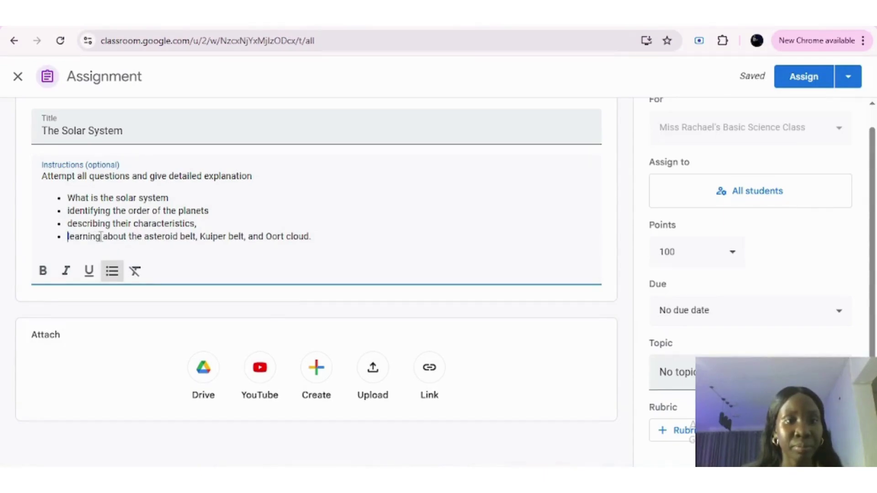
pyautogui.press('BackSpace')
pyautogui.press('BackSpace')
pyautogui.press('BackSpace')
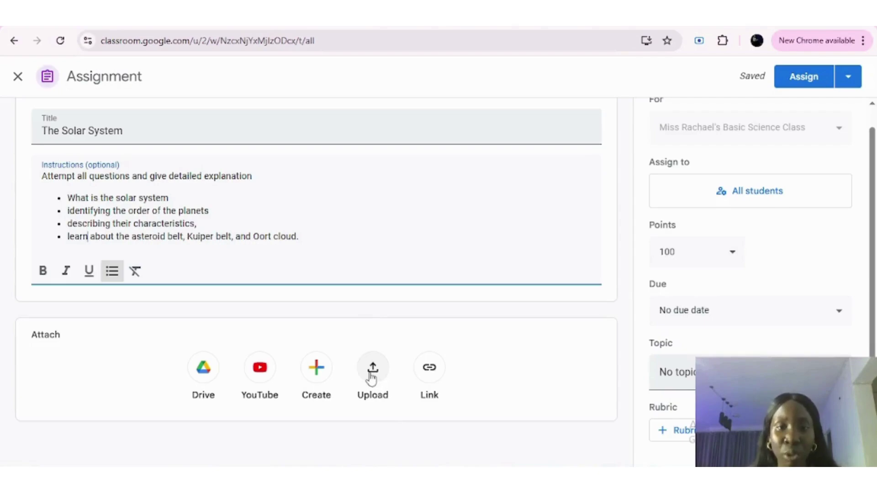
# Leave the assignment without a link attachment and invite the suggested contact as a student through the assignment's recipient settings.
pyautogui.click(432, 369)
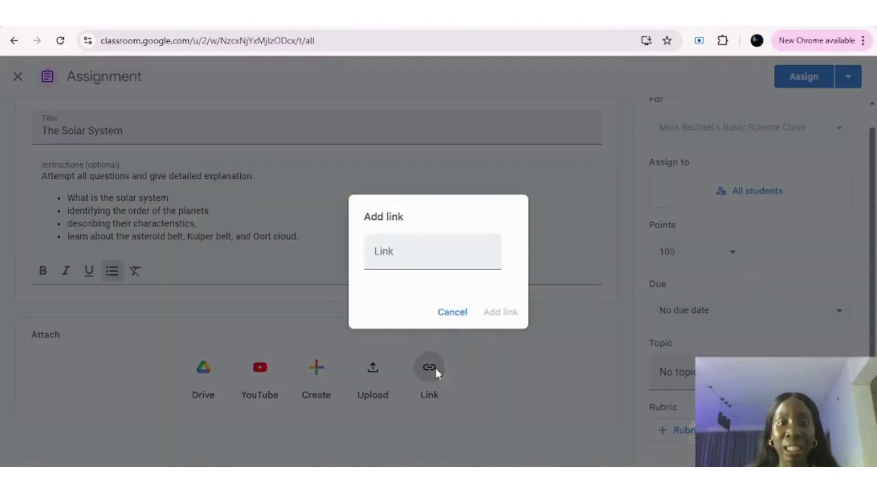
pyautogui.click(456, 313)
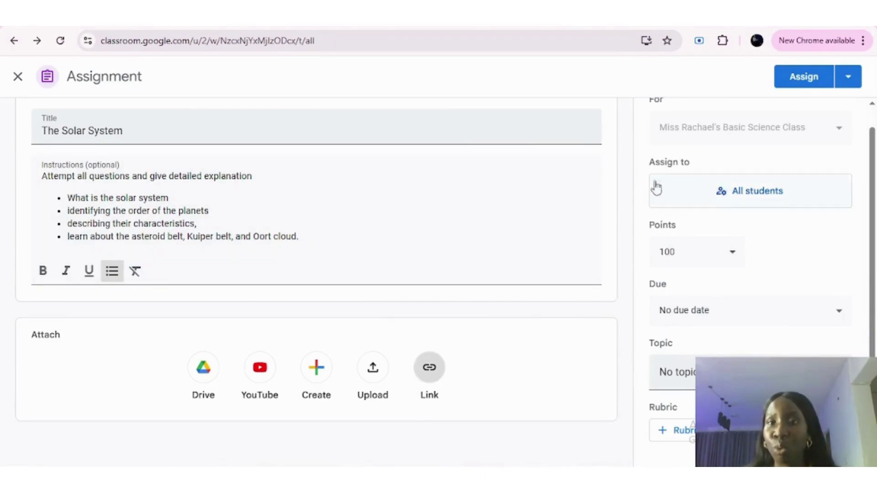
pyautogui.click(753, 195)
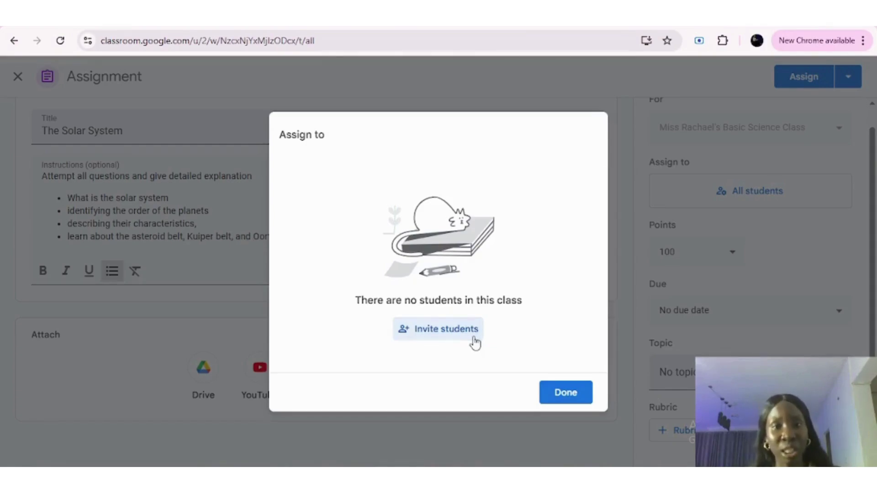
pyautogui.click(421, 334)
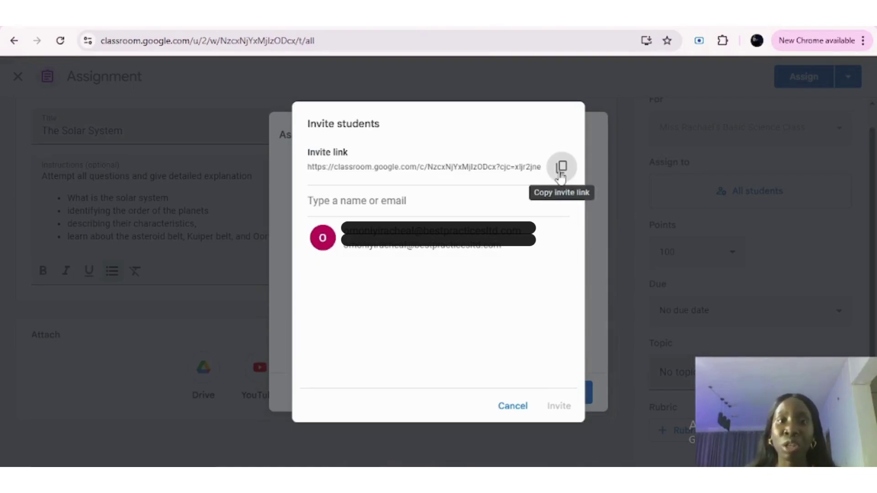
pyautogui.click(457, 247)
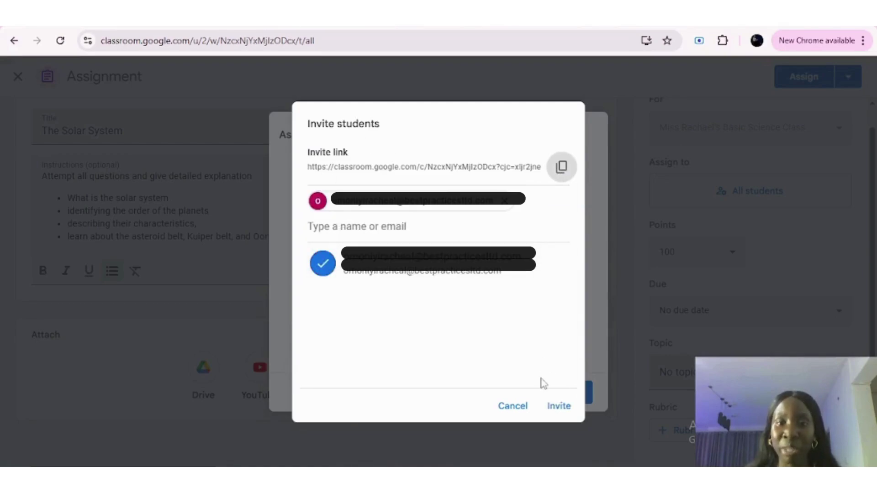
pyautogui.click(571, 413)
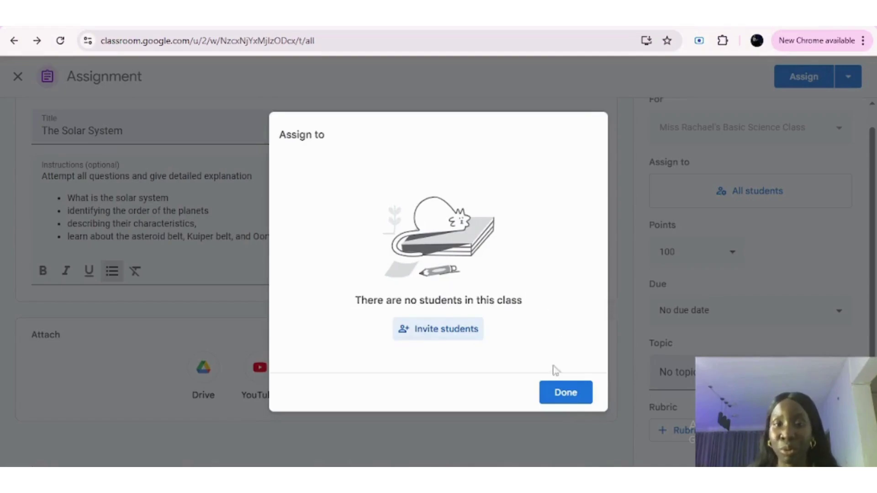
pyautogui.click(561, 395)
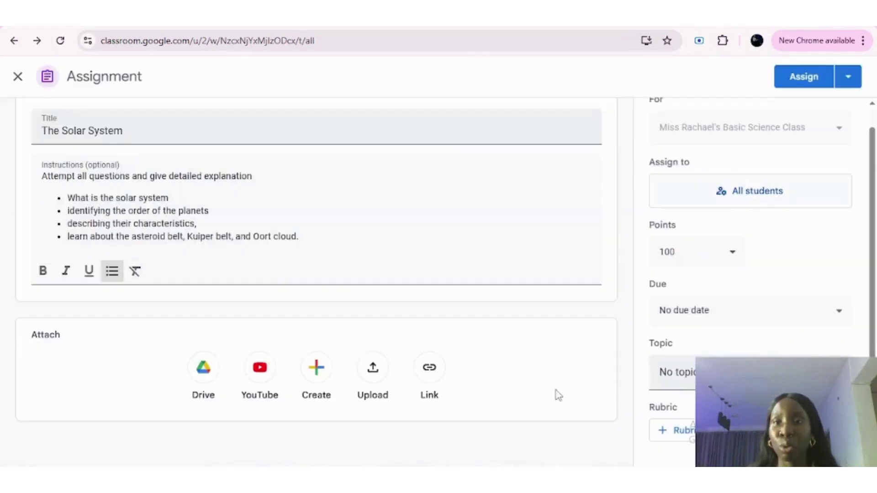
# Review the assignment's student recipient settings and the available grading options for its points.
pyautogui.click(704, 192)
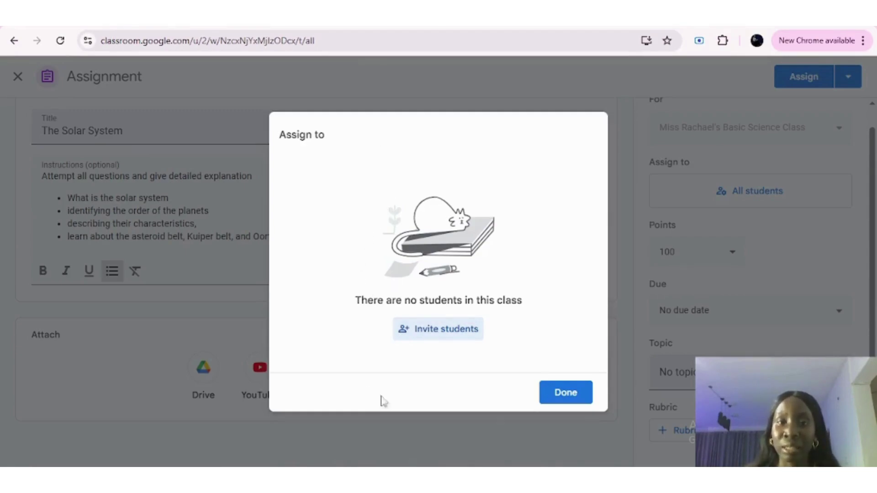
pyautogui.click(570, 400)
pyautogui.moveTo(570, 399); pyautogui.dragTo(729, 229)
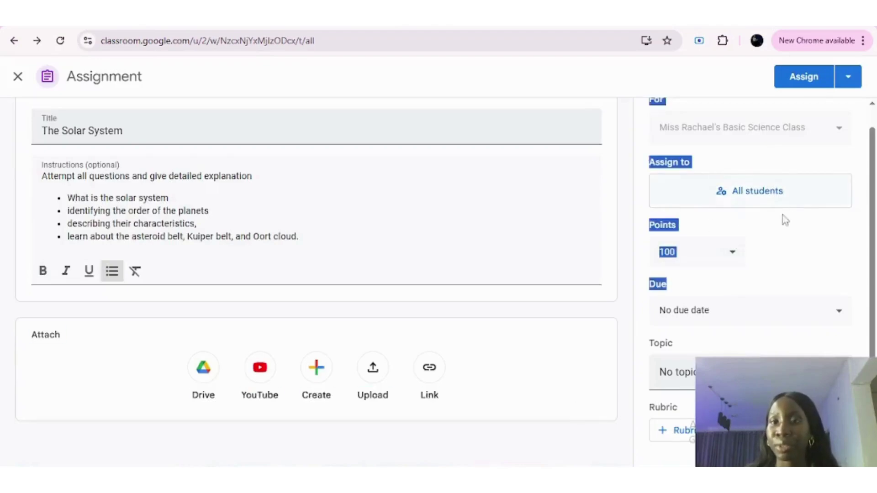
pyautogui.click(834, 248)
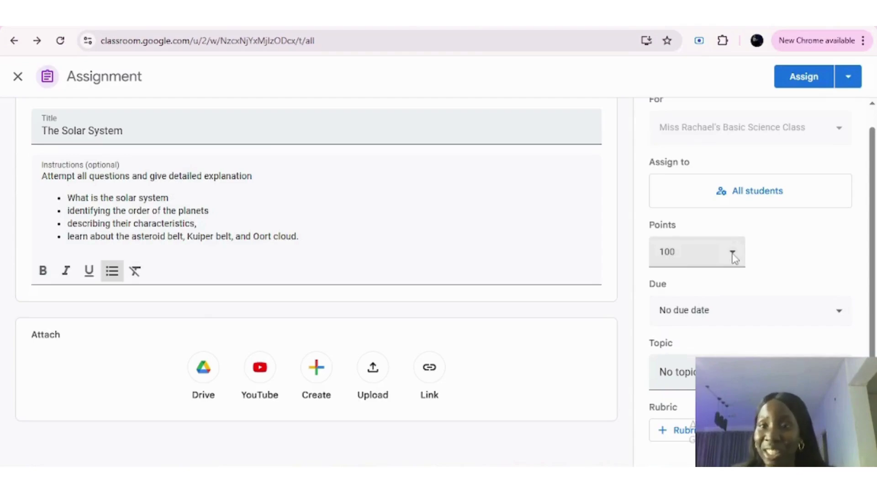
pyautogui.click(733, 256)
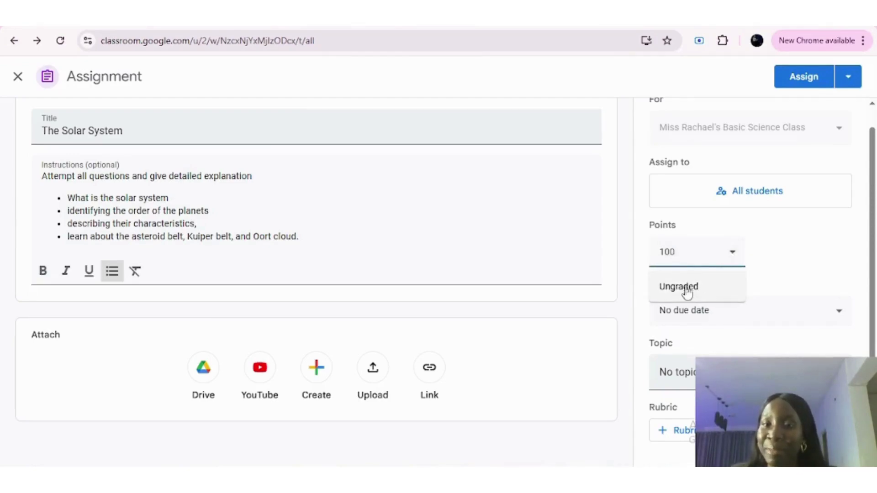
pyautogui.click(769, 252)
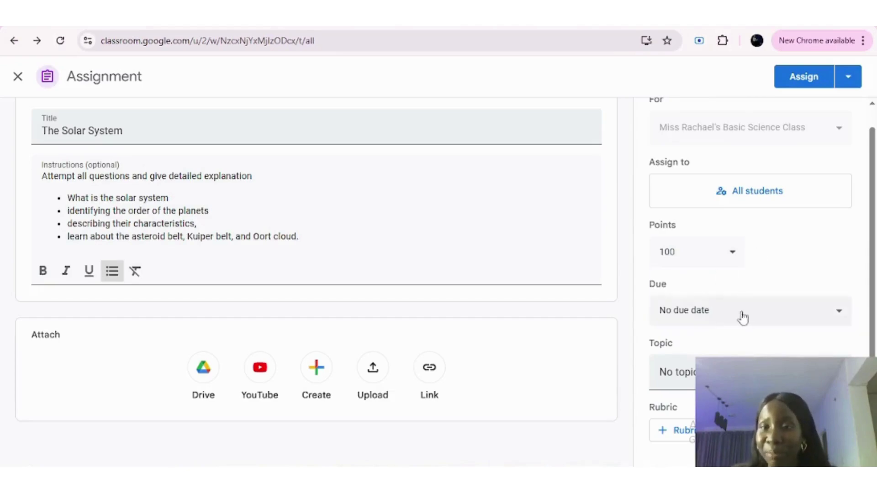
# Set the assignment's due date to April 15, 2025 and have submissions close after the due date.
pyautogui.click(848, 318)
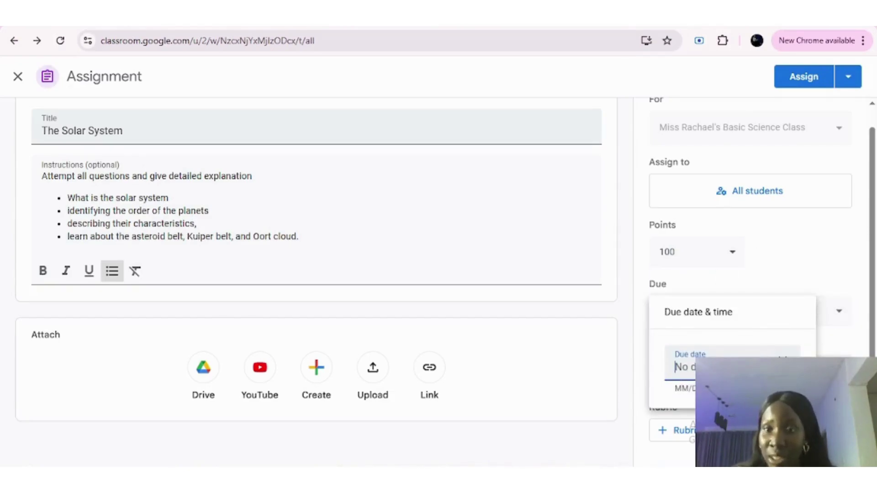
pyautogui.click(782, 362)
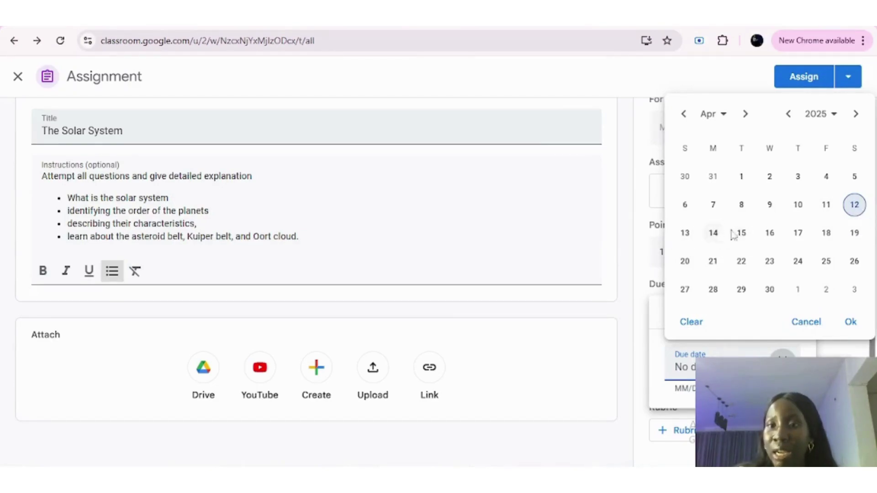
pyautogui.click(744, 234)
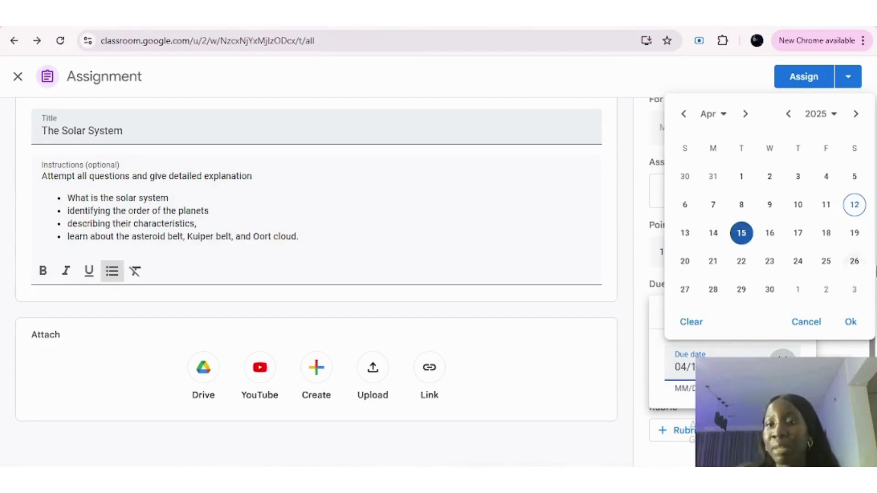
pyautogui.click(848, 322)
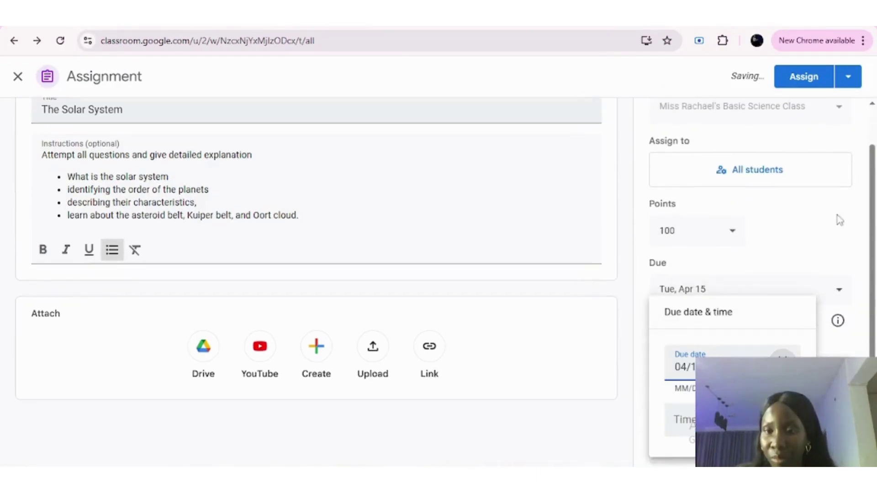
pyautogui.click(840, 220)
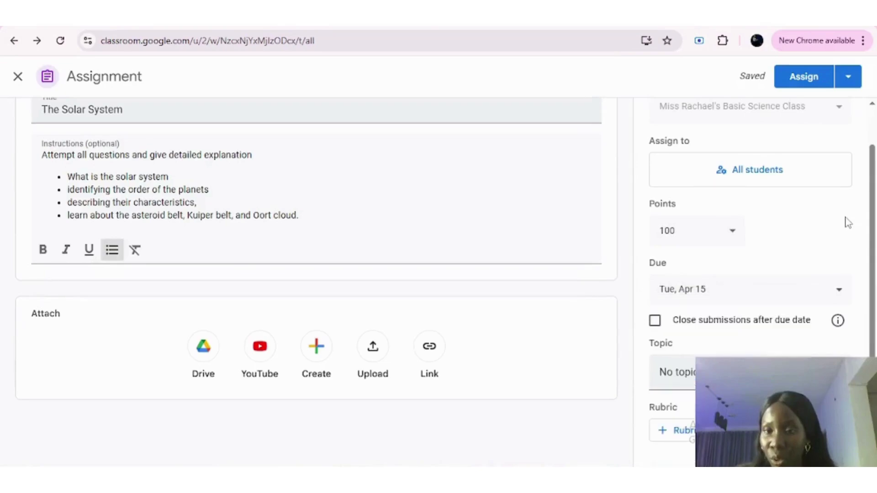
pyautogui.click(654, 321)
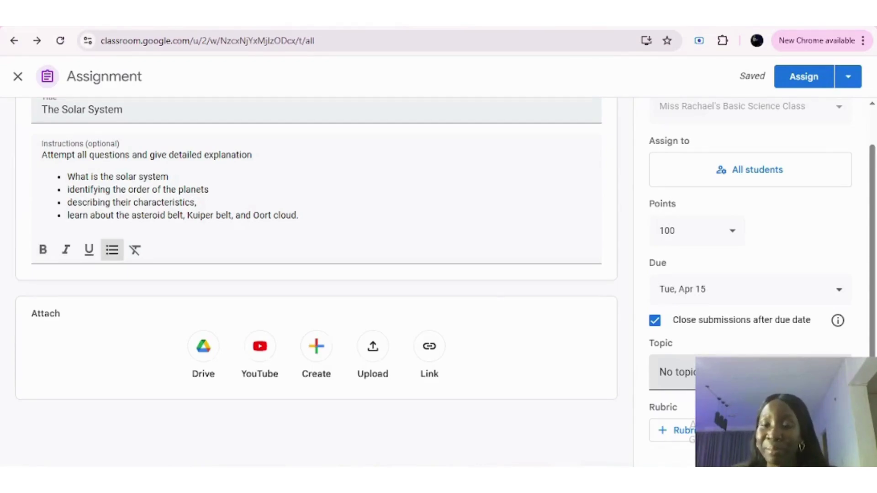
# File the assignment under the existing "Solar System" topic and assign it to the class.
pyautogui.click(703, 373)
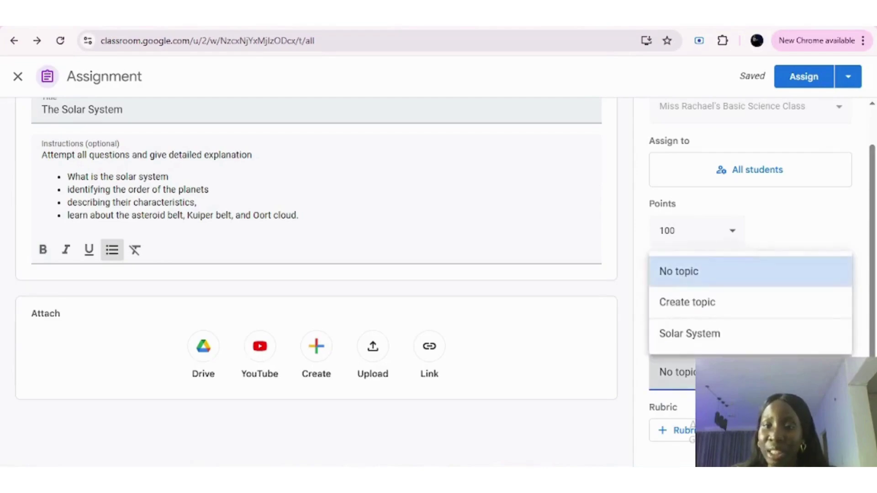
pyautogui.click(716, 340)
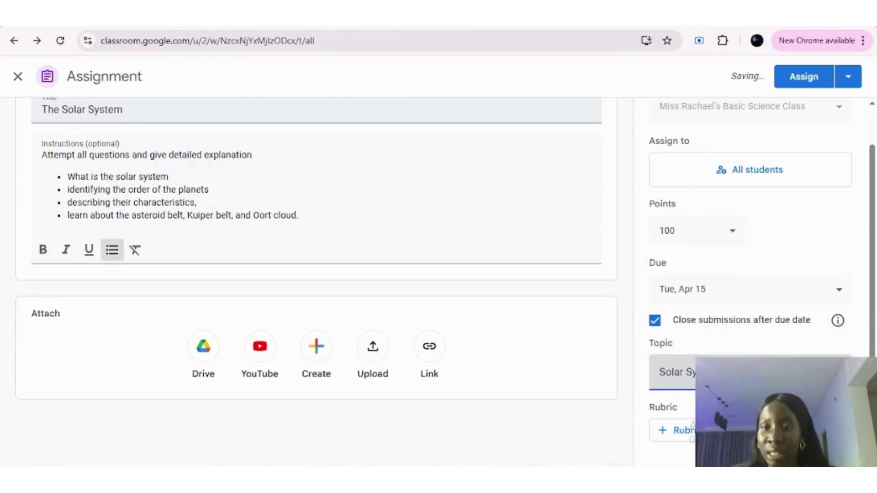
pyautogui.click(800, 76)
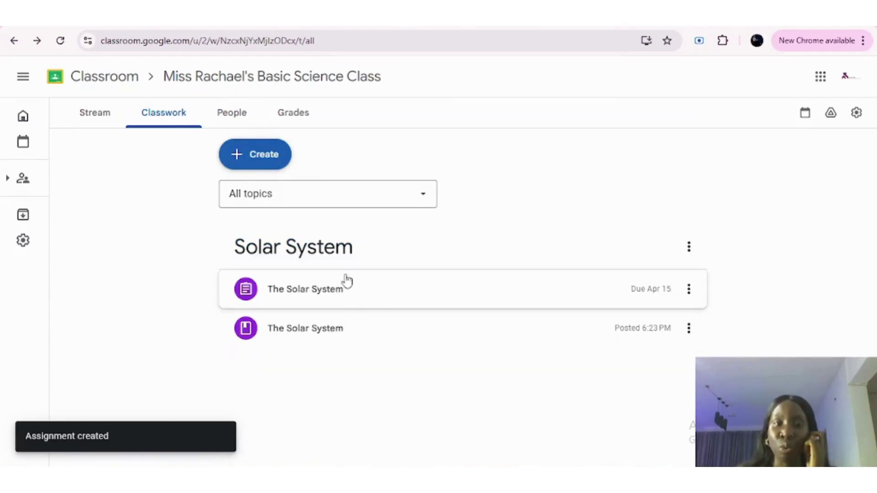
# Rename the posted assignment to "The Solar System - Learning Material" and save the edit.
pyautogui.click(688, 289)
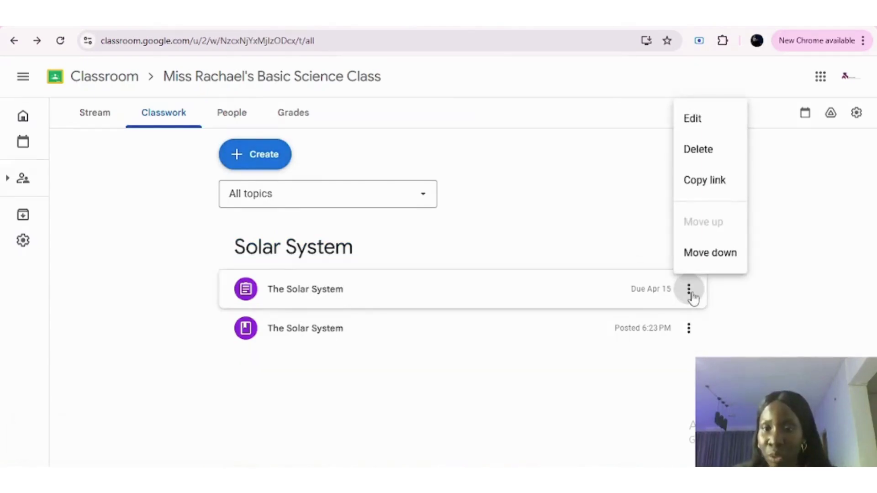
pyautogui.click(707, 125)
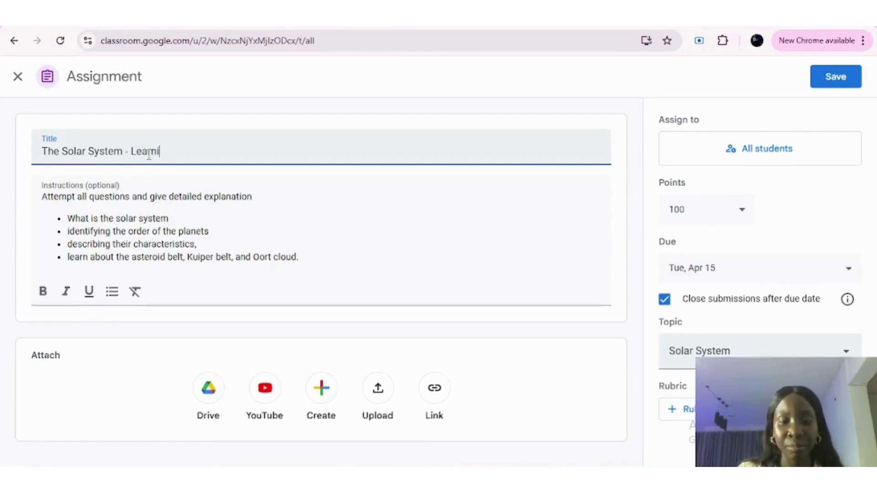
pyautogui.write('ng Material')
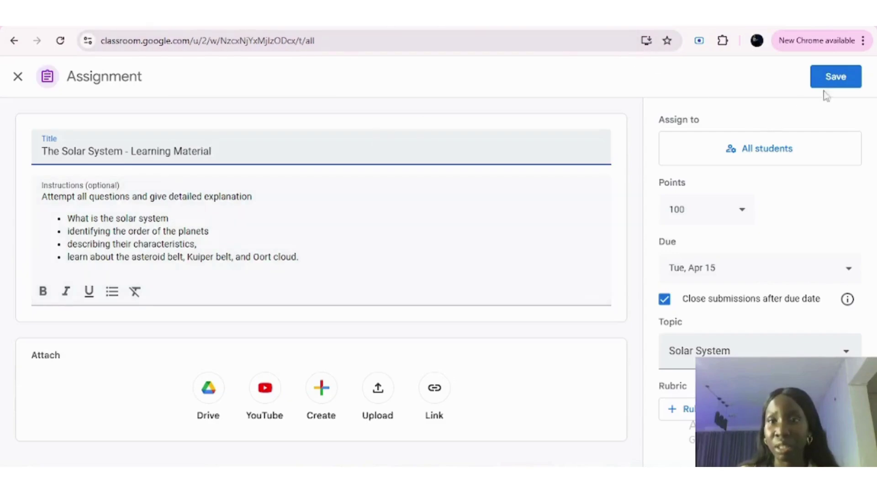
pyautogui.click(839, 86)
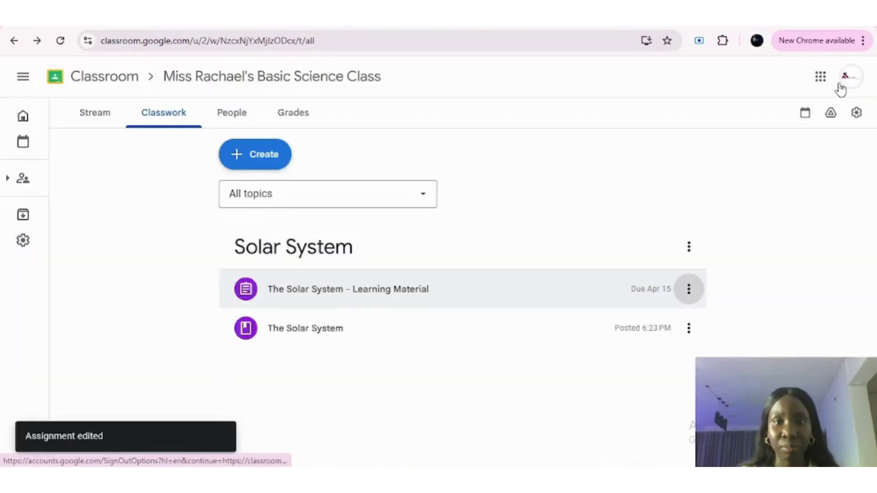
# Rename the posted material to "The Solar System - Assignment" and save the edit.
pyautogui.click(689, 326)
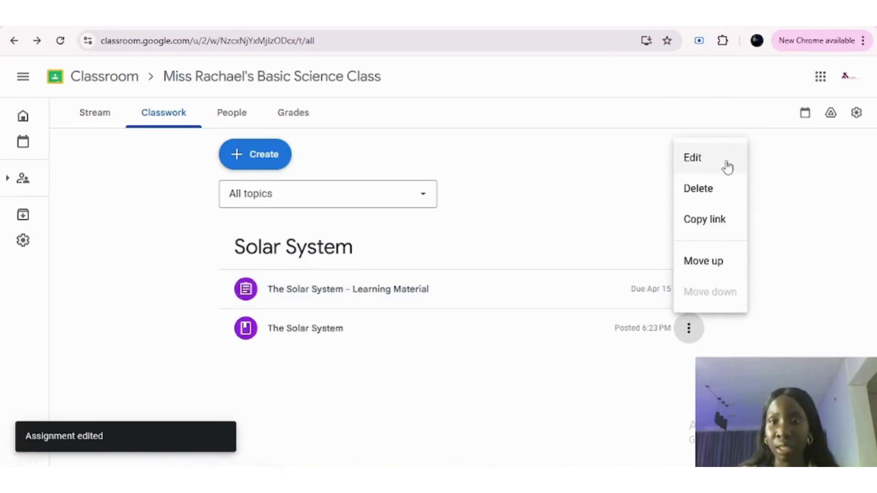
pyautogui.click(716, 161)
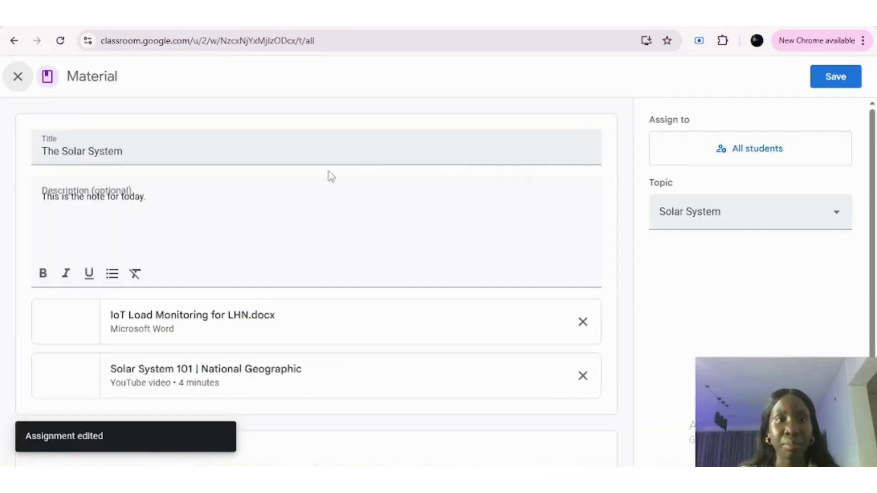
pyautogui.click(149, 147)
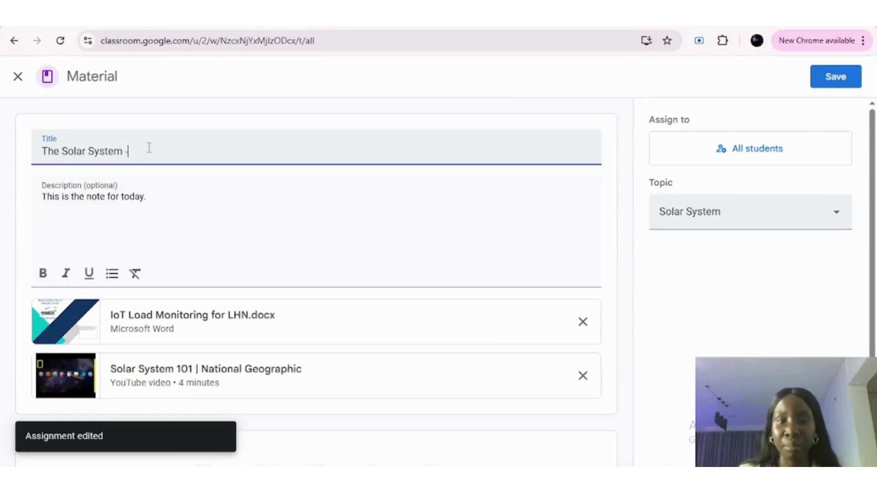
pyautogui.write('- As')
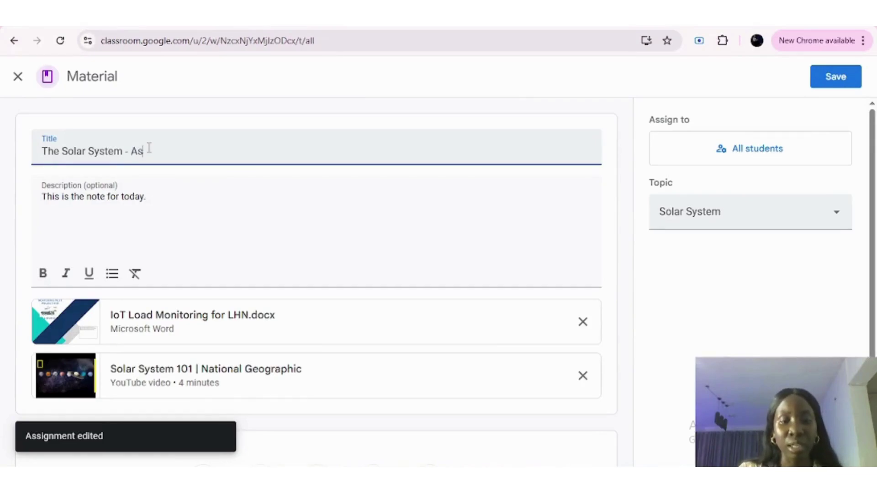
pyautogui.write('s')
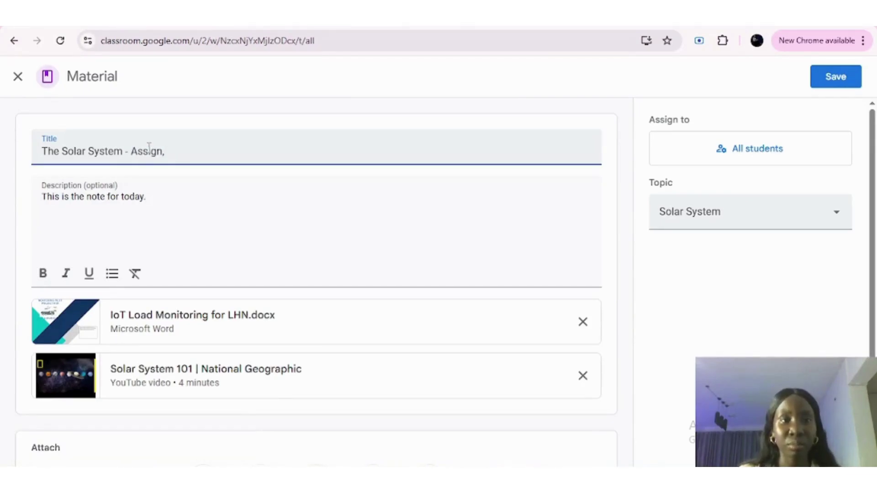
pyautogui.write('ignment')
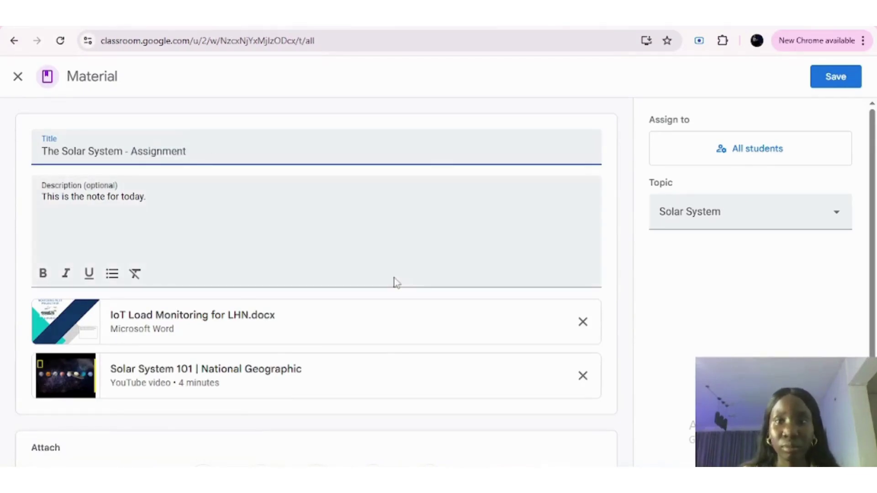
pyautogui.click(842, 78)
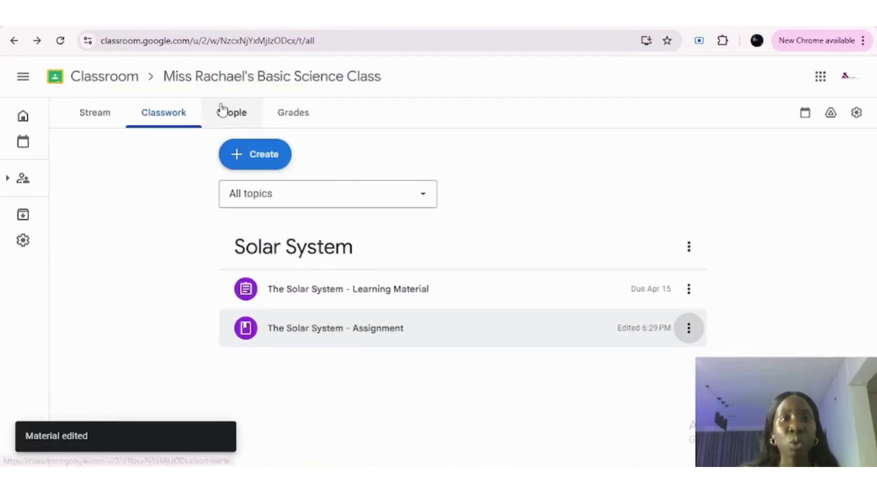
# Examine the class's teacher and student roster and the teacher invitation form, leaving the form without inviting anyone.
pyautogui.click(232, 114)
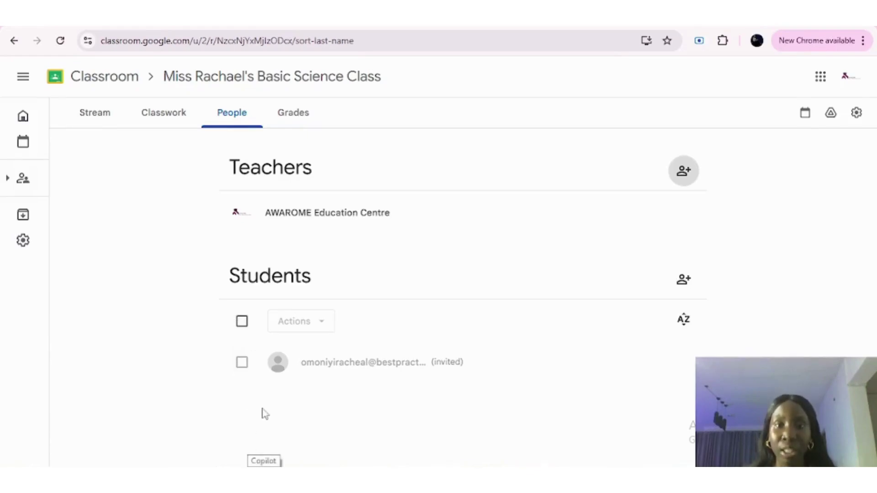
pyautogui.click(294, 118)
pyautogui.click(242, 120)
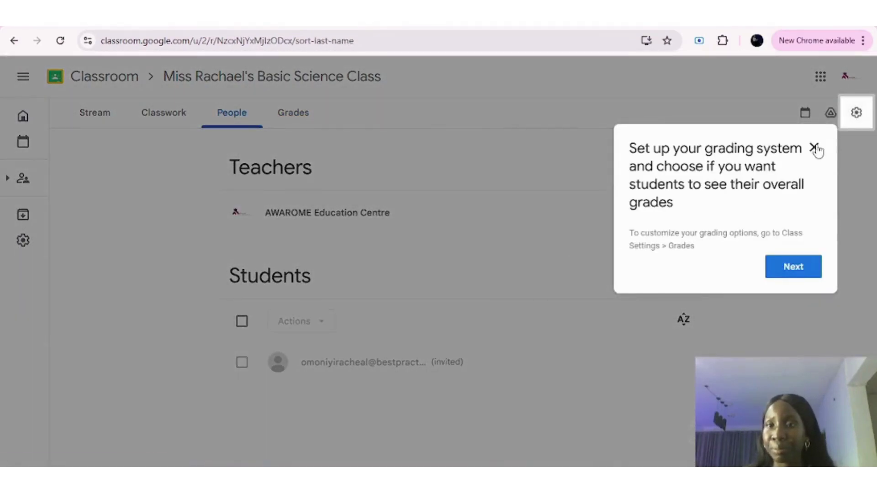
pyautogui.click(815, 148)
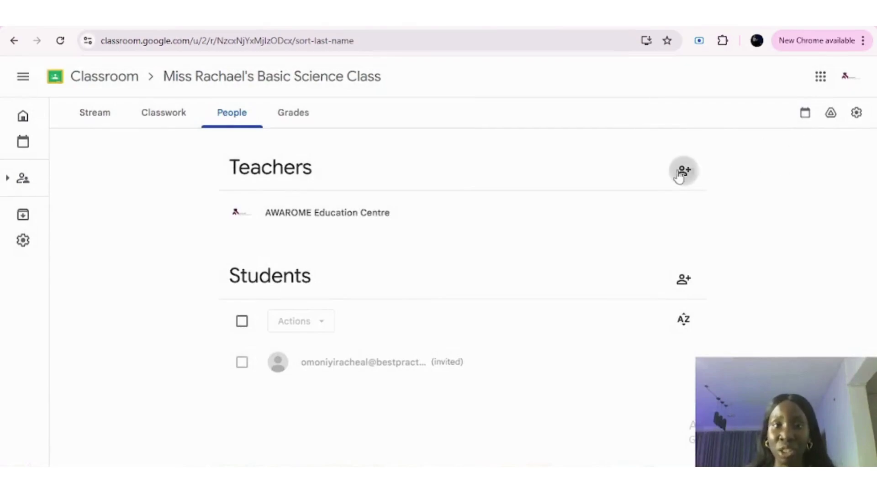
pyautogui.click(680, 172)
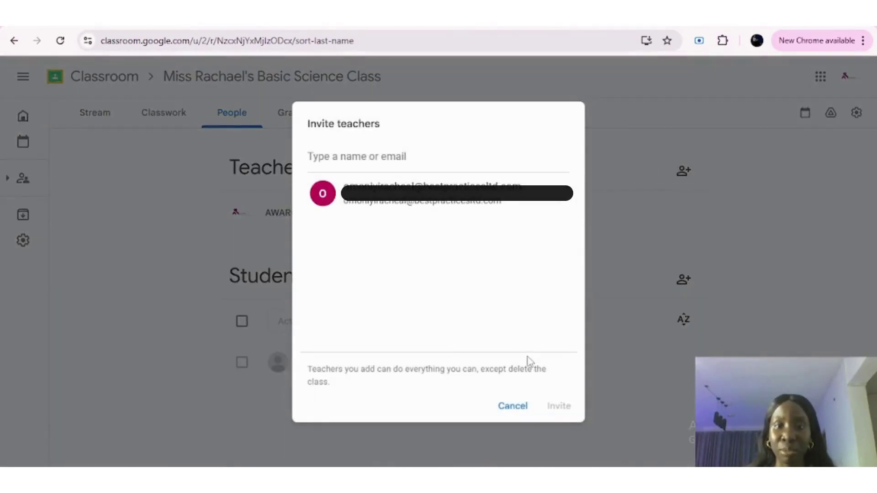
pyautogui.click(512, 407)
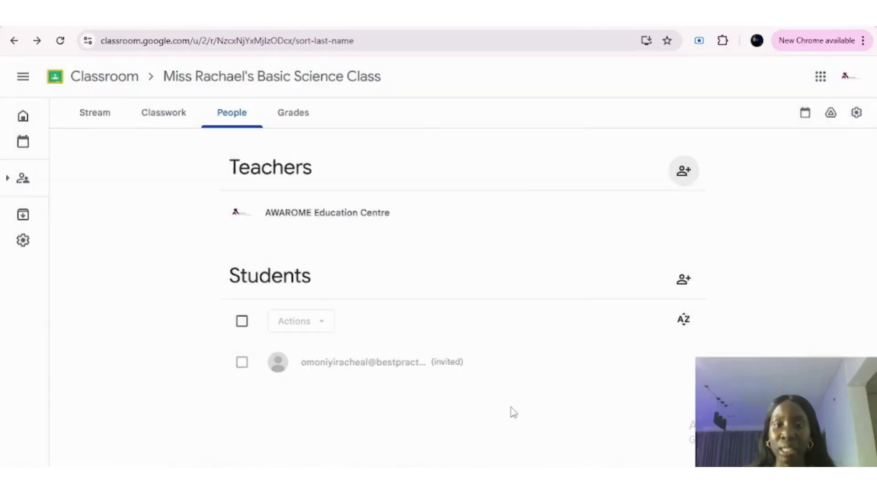
# View the class's Grades page and check the posts in its Stream.
pyautogui.click(293, 131)
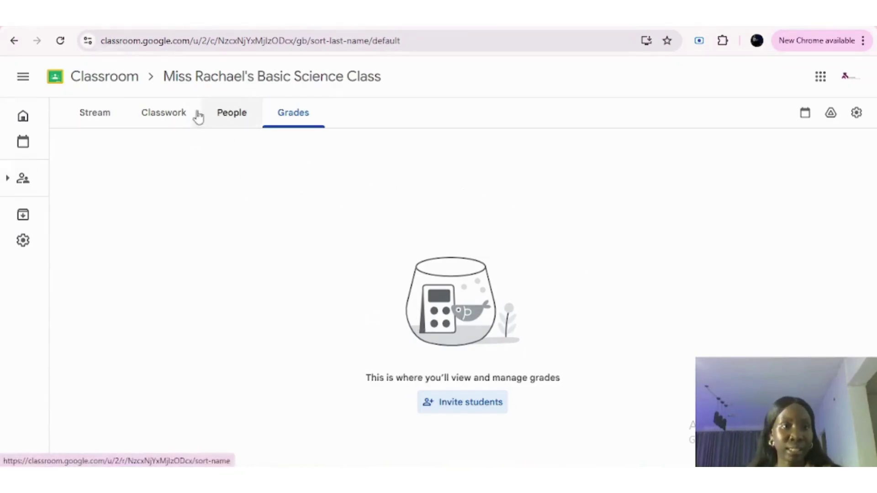
pyautogui.click(84, 121)
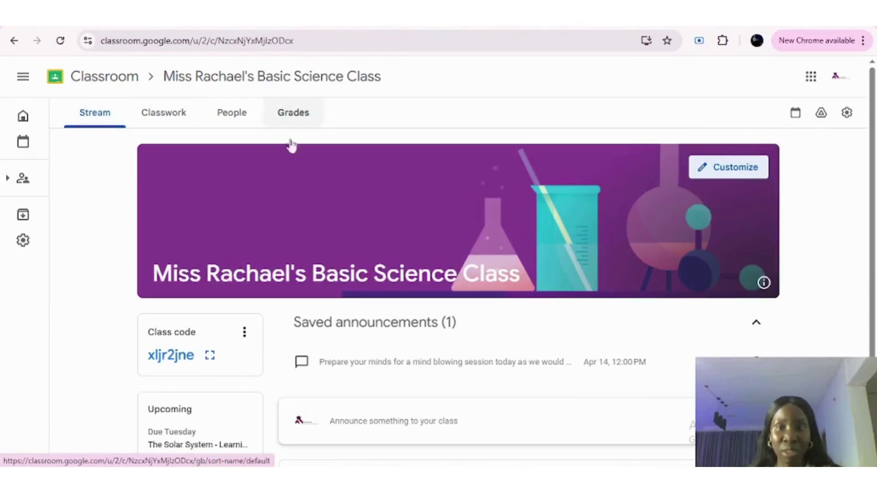
pyautogui.scroll(-3, 555, 329)
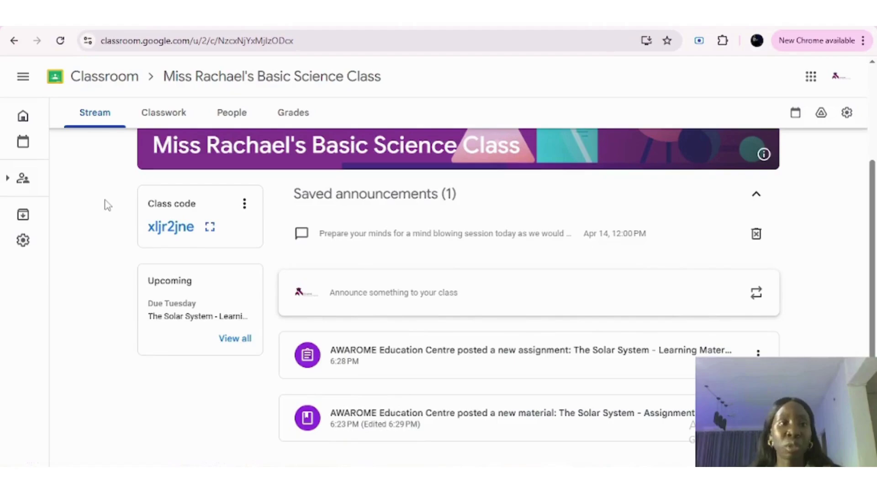
# Examine the To review list of student work for all classes and return to the Basic Science class's Stream.
pyautogui.moveTo(14, 196)
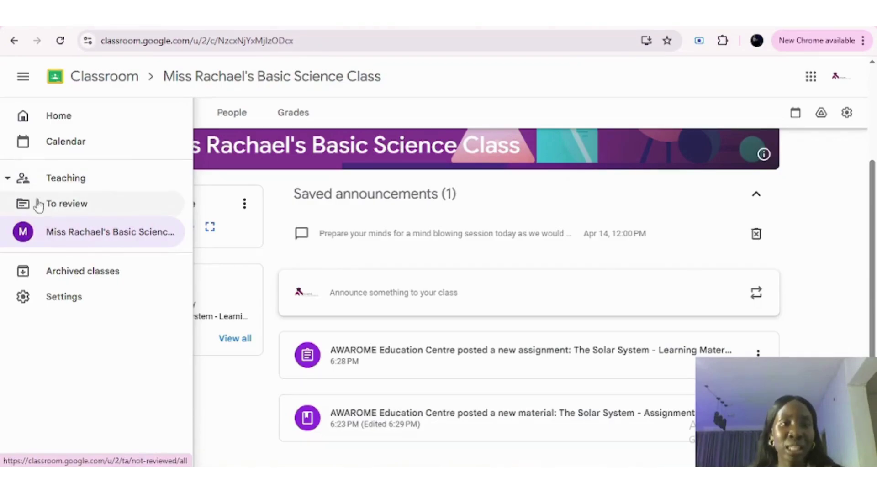
pyautogui.click(51, 207)
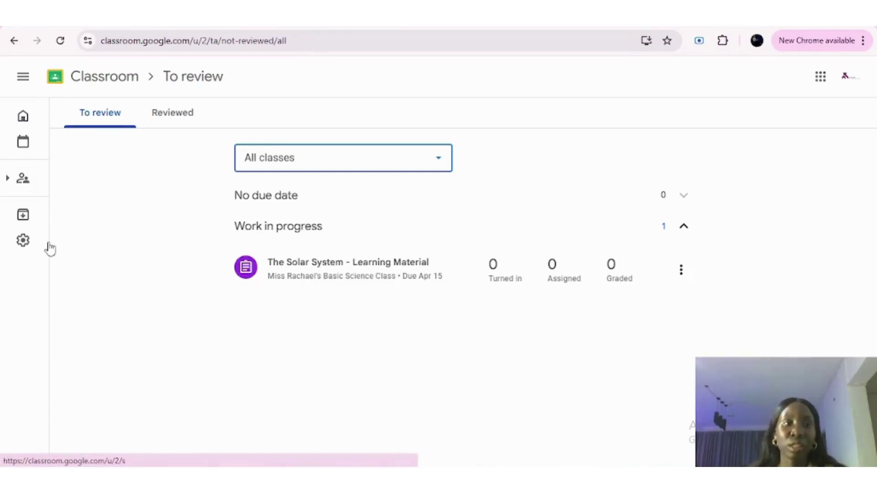
pyautogui.click(89, 182)
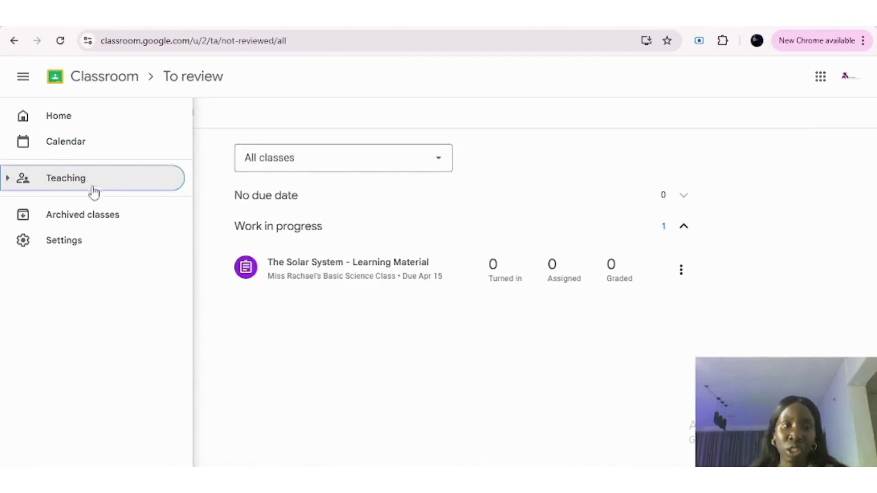
pyautogui.click(6, 179)
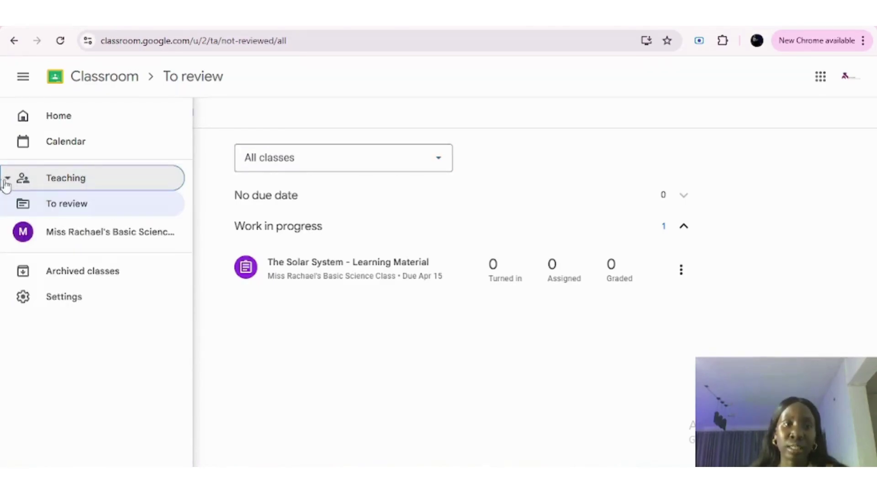
pyautogui.click(81, 210)
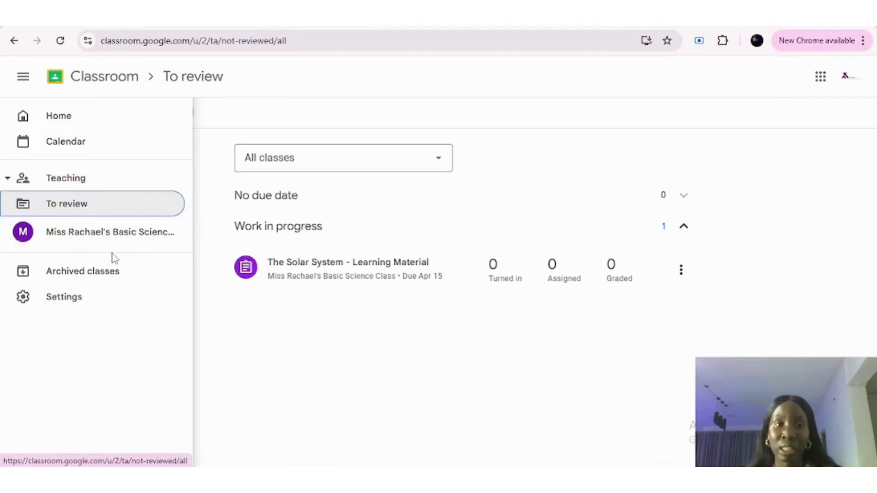
pyautogui.click(65, 235)
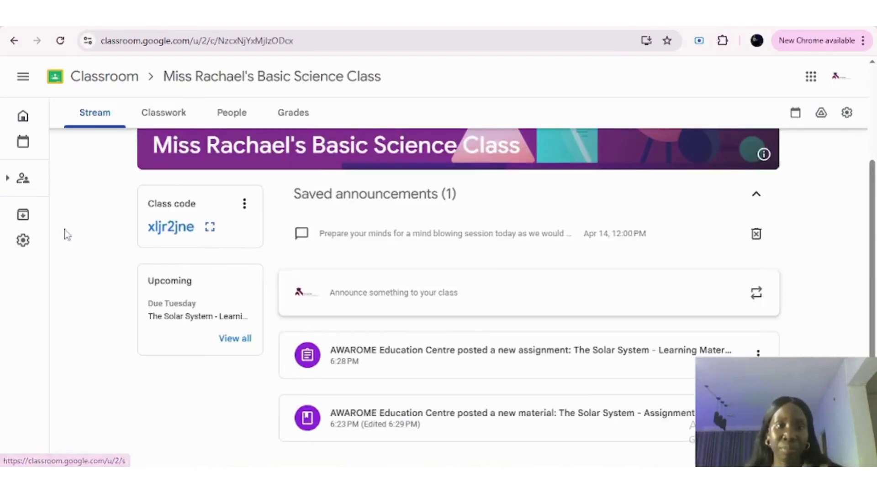